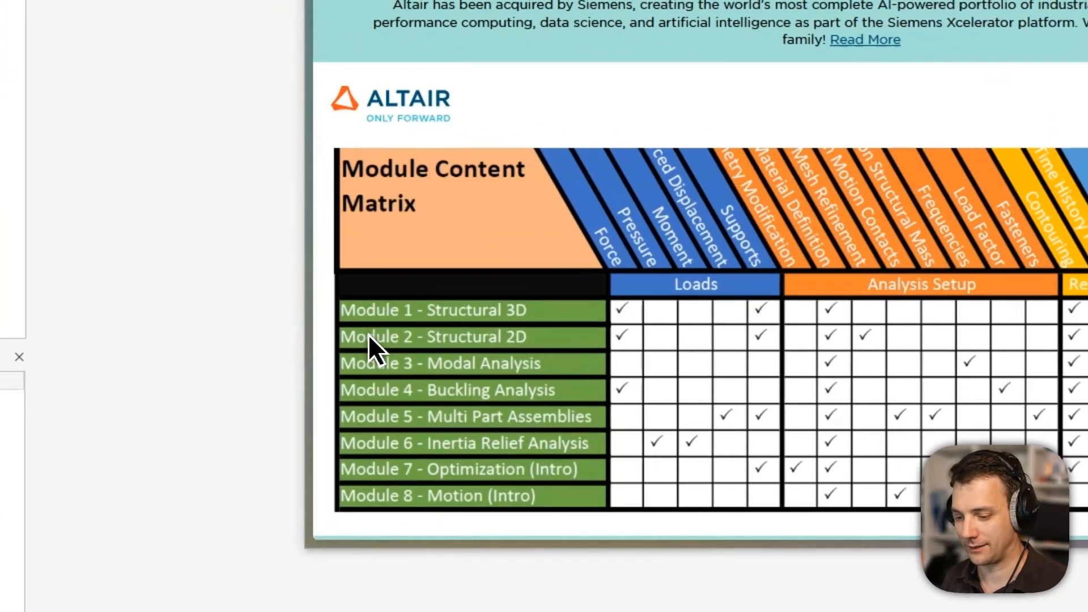
Bring the blank Paint canvas forward and sketch a long black plate with a hole.
drag(369, 337, 468, 339)
drag(547, 349, 479, 350)
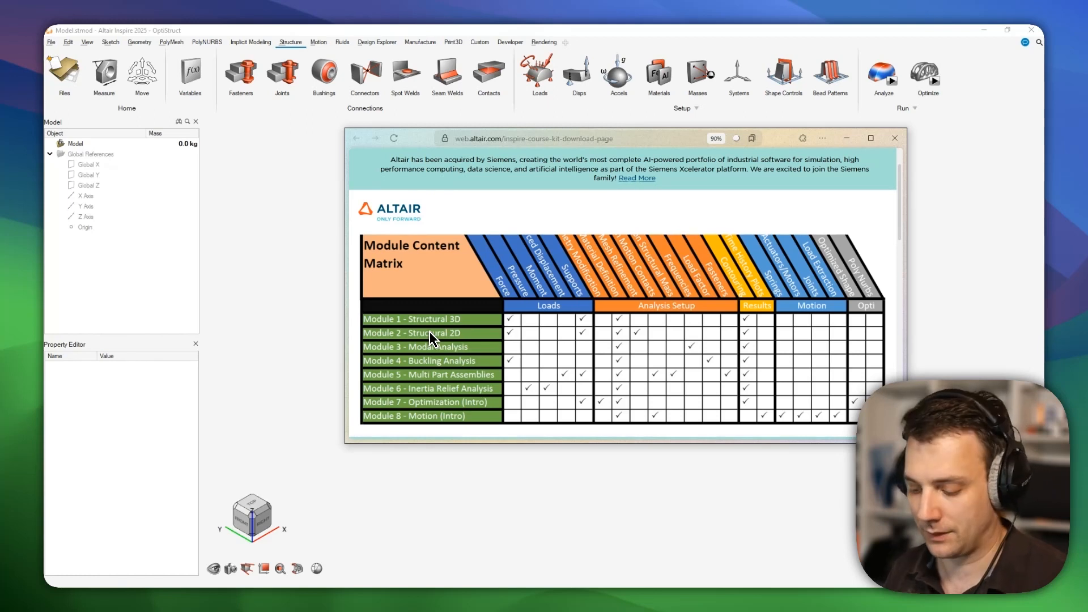
key(alt+Tab)
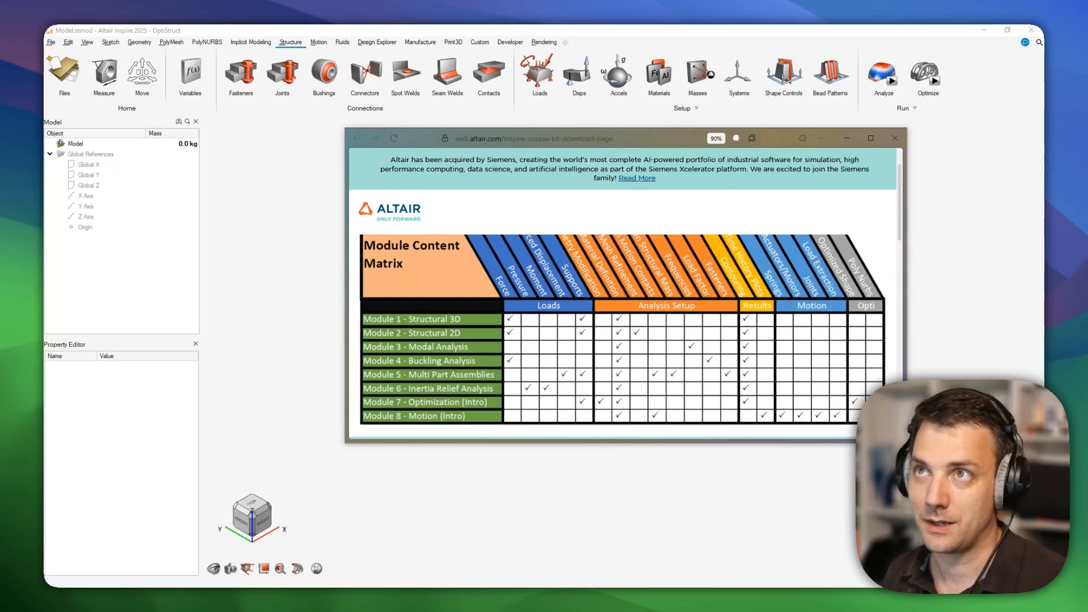
mouse_move(45, 74)
mouse_down()
mouse_move(309, 73)
mouse_move(1039, 40)
mouse_move(958, 49)
mouse_up()
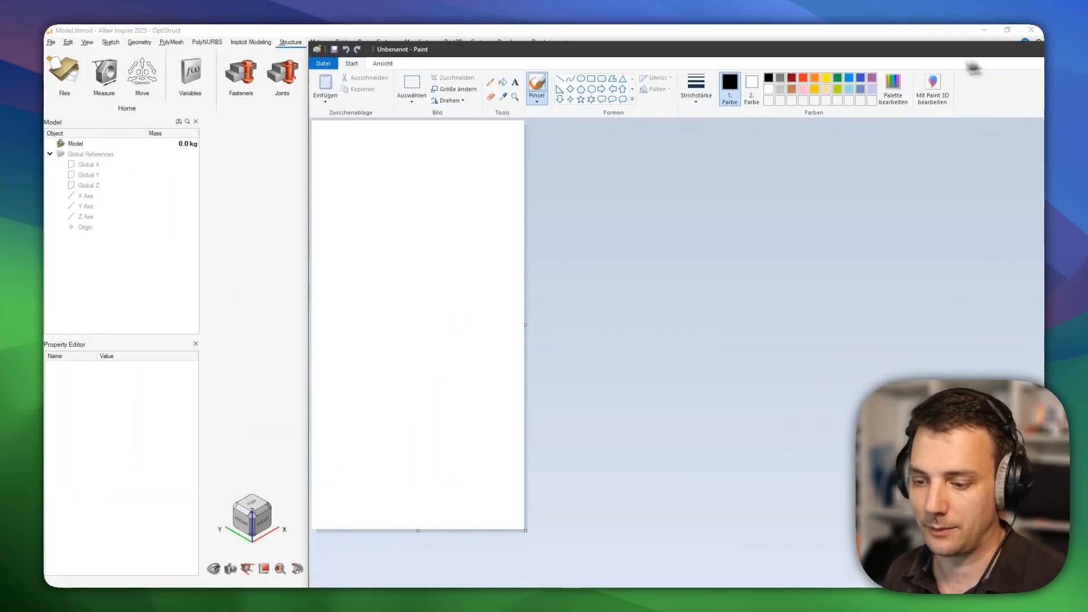
ctrl+scroll(518, 285, up, 3)
drag(406, 184, 498, 265)
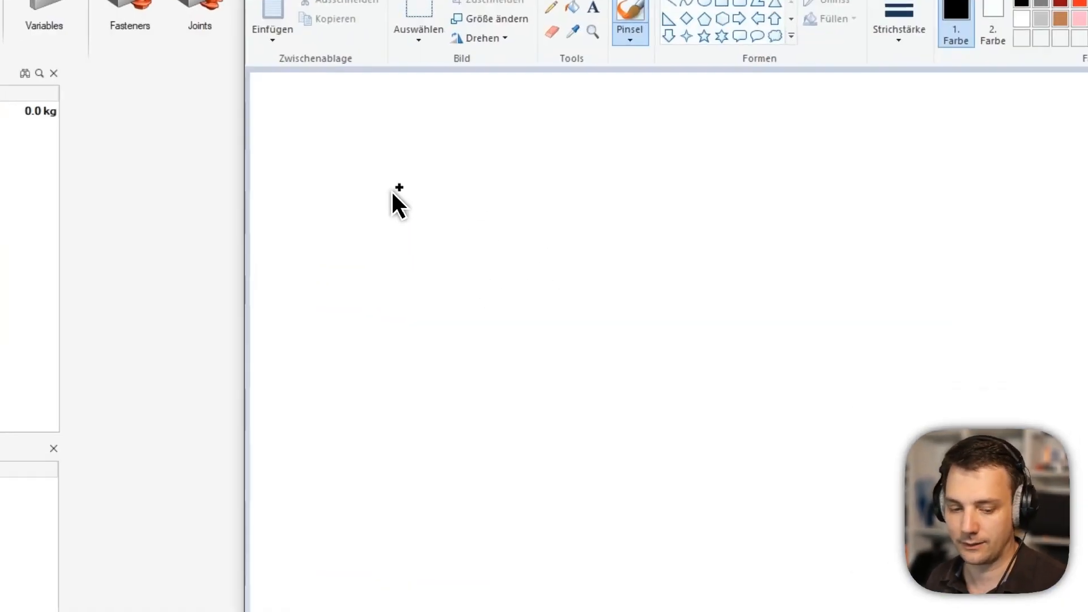
mouse_move(594, 340)
mouse_down()
mouse_move(991, 199)
mouse_move(408, 170)
mouse_up()
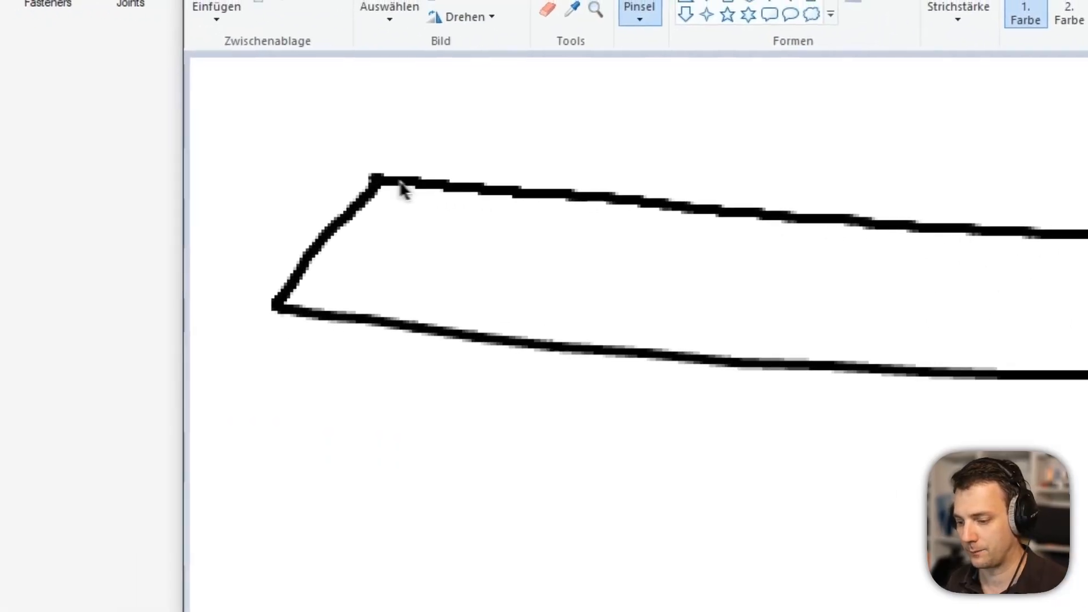
mouse_move(555, 206)
mouse_down()
mouse_move(521, 219)
mouse_move(646, 264)
mouse_move(536, 204)
mouse_up()
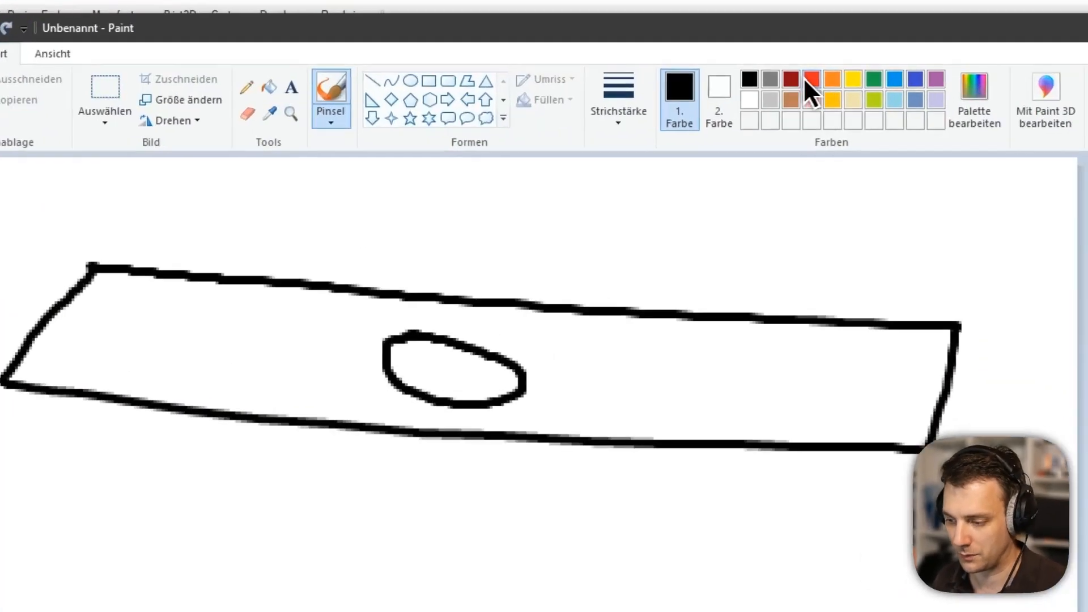
Draw a red support symbol at the plate's left end and a pull arrow at the right.
click(803, 77)
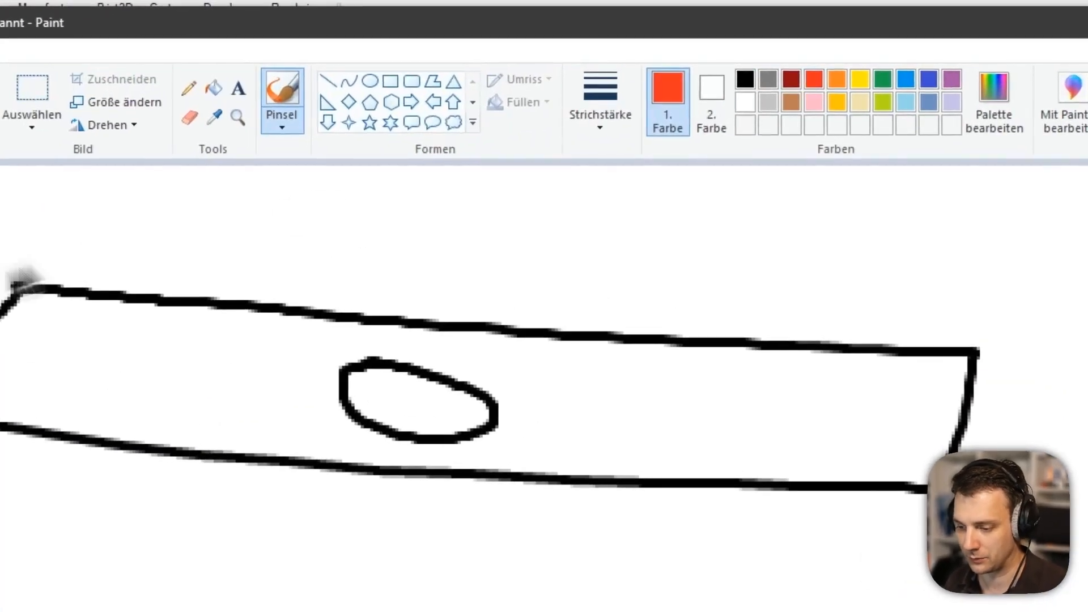
click(382, 204)
mouse_move(333, 221)
mouse_down()
mouse_move(307, 182)
mouse_move(289, 244)
mouse_up()
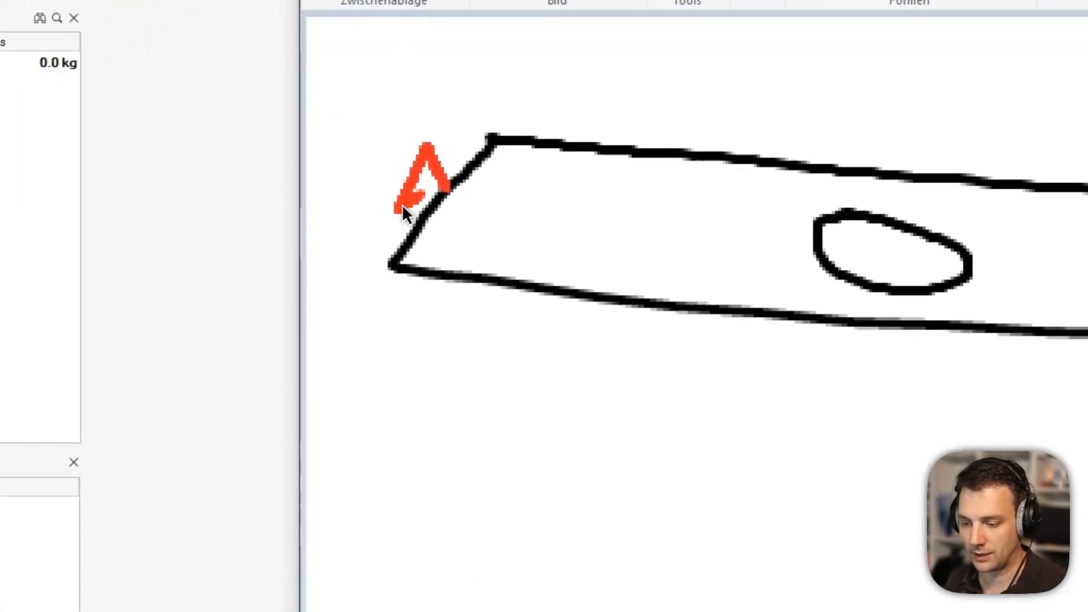
drag(421, 176, 412, 166)
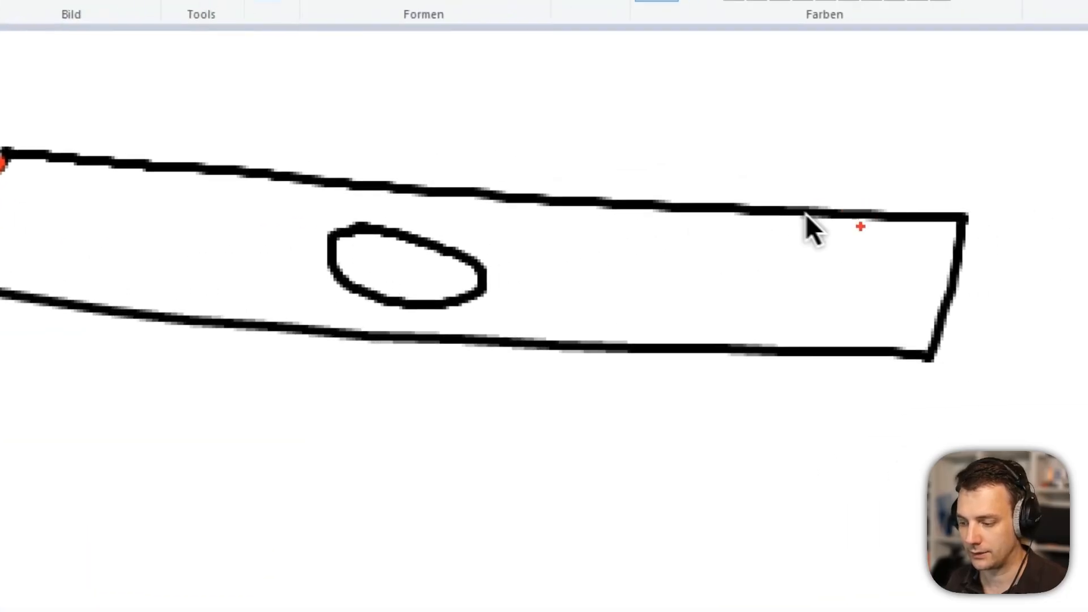
drag(951, 279, 1048, 290)
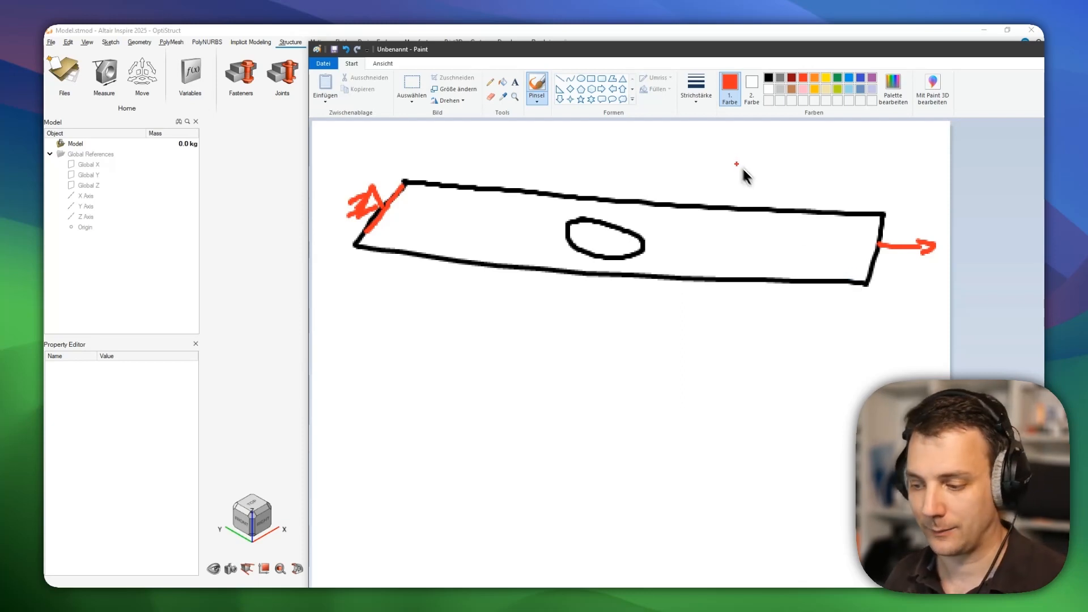
Hatch the plate's right end with red grid lines.
drag(849, 214, 826, 277)
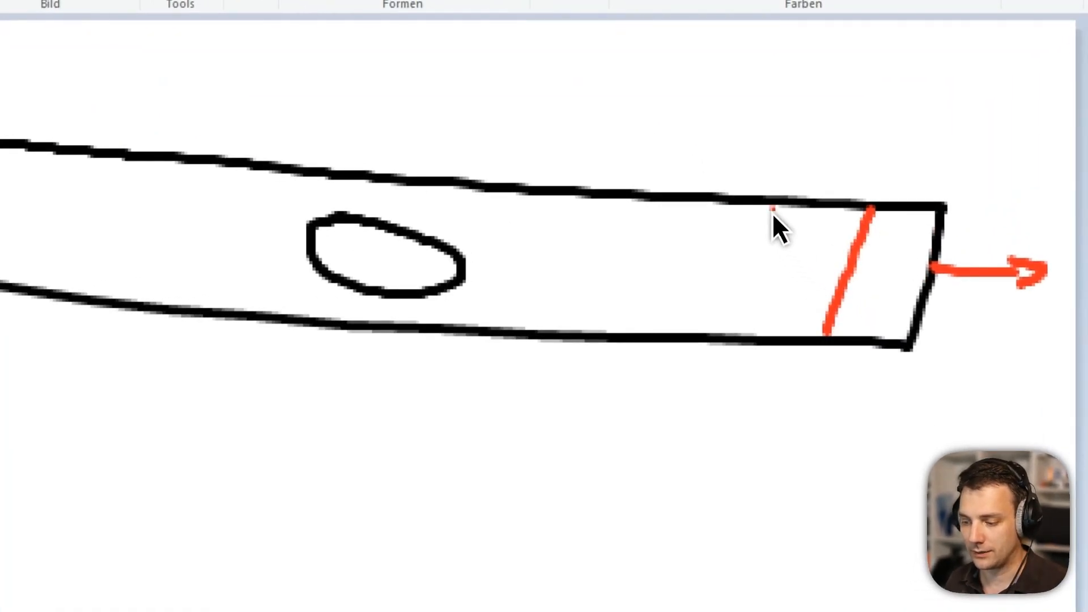
drag(772, 210, 712, 323)
drag(680, 196, 604, 324)
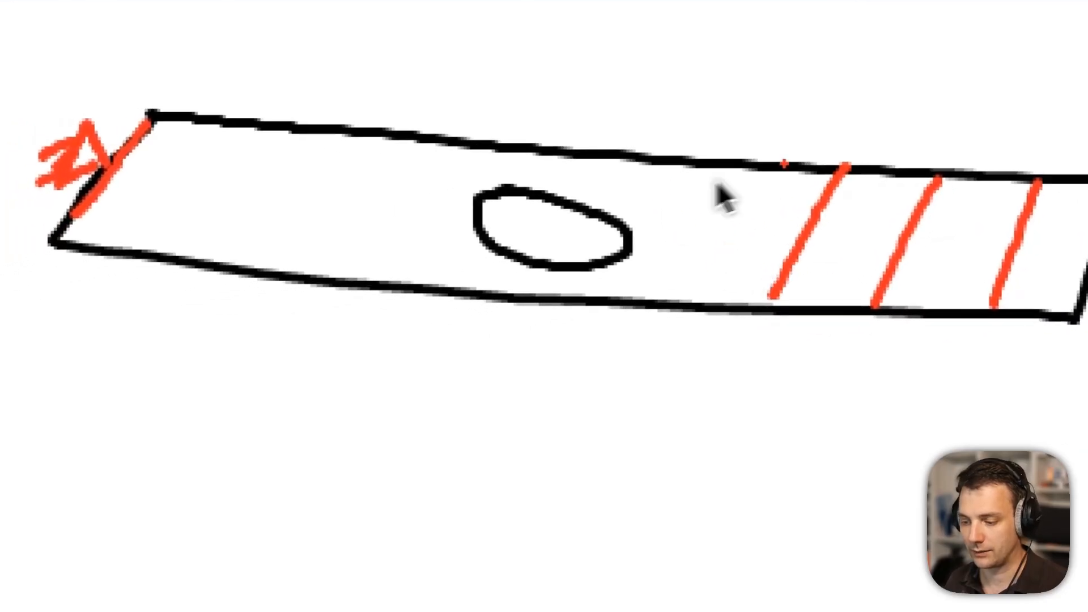
drag(784, 166, 717, 290)
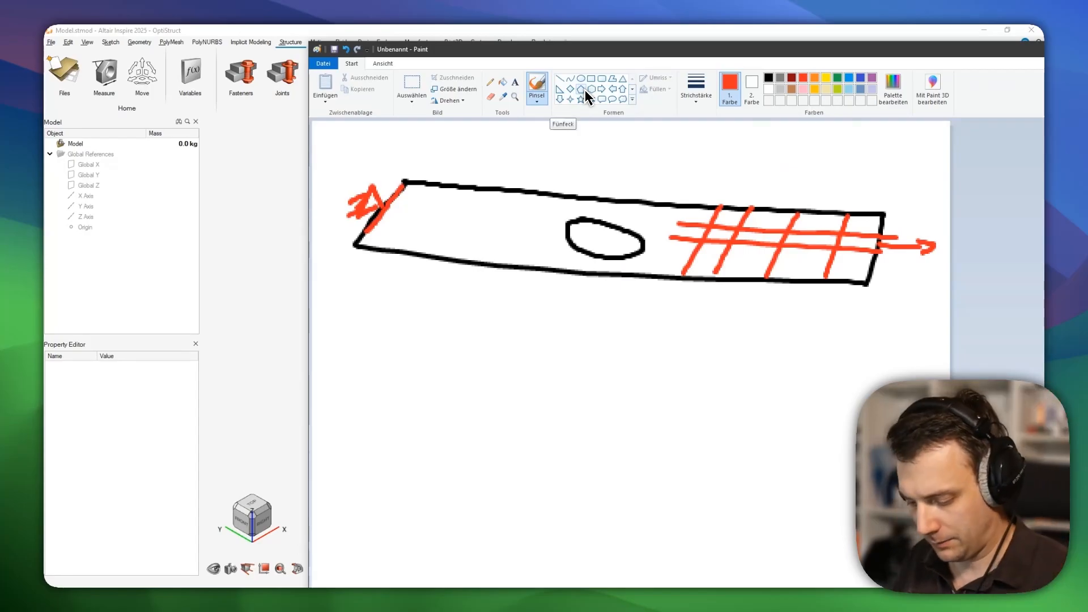
Sketch a black close-up strip below the plate with an arrow pointing up to it.
click(769, 77)
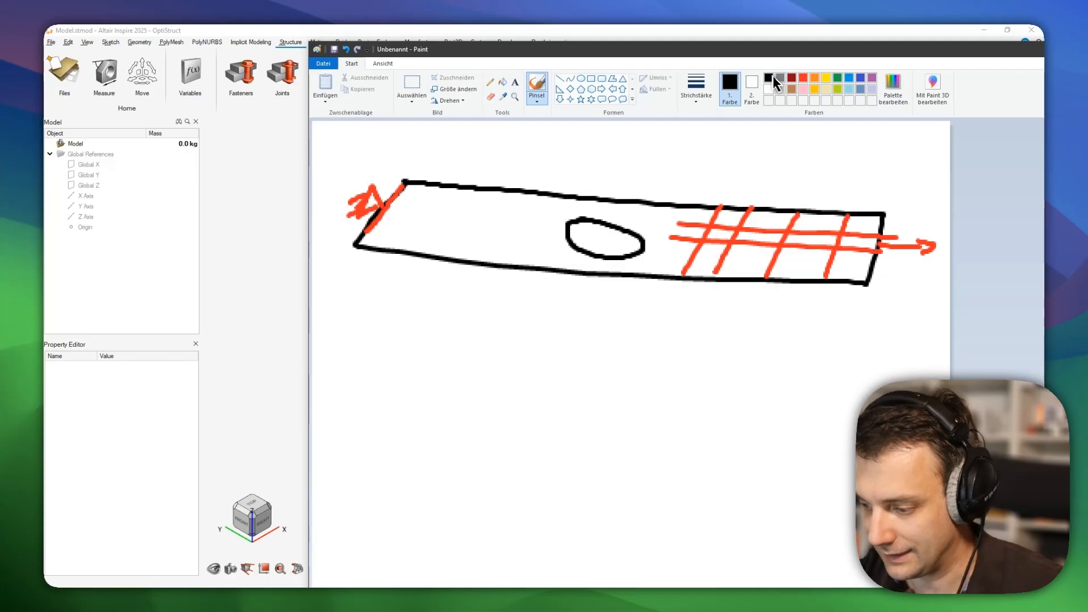
mouse_move(687, 357)
mouse_down()
mouse_move(688, 402)
mouse_move(876, 345)
mouse_move(868, 396)
mouse_up()
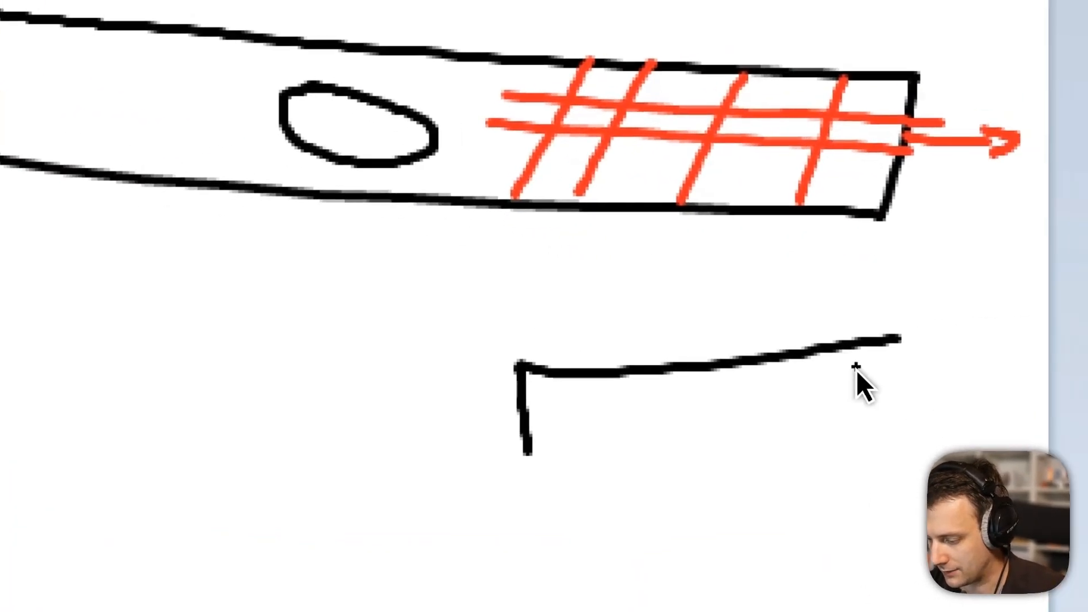
drag(526, 445, 809, 410)
drag(882, 318, 953, 241)
drag(888, 414, 951, 329)
drag(953, 241, 965, 317)
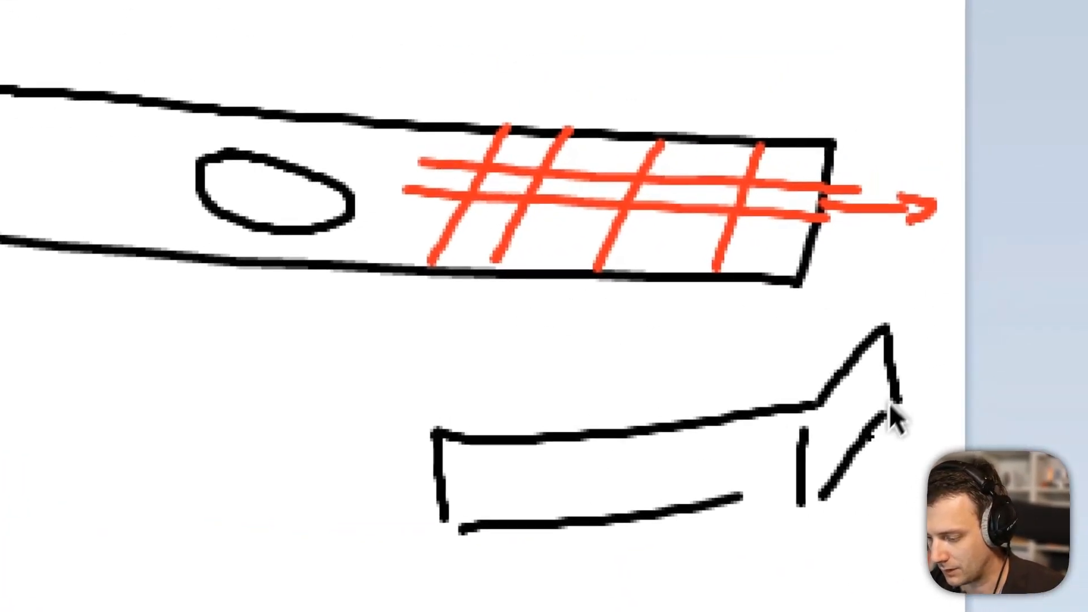
drag(680, 375, 726, 295)
drag(702, 321, 723, 333)
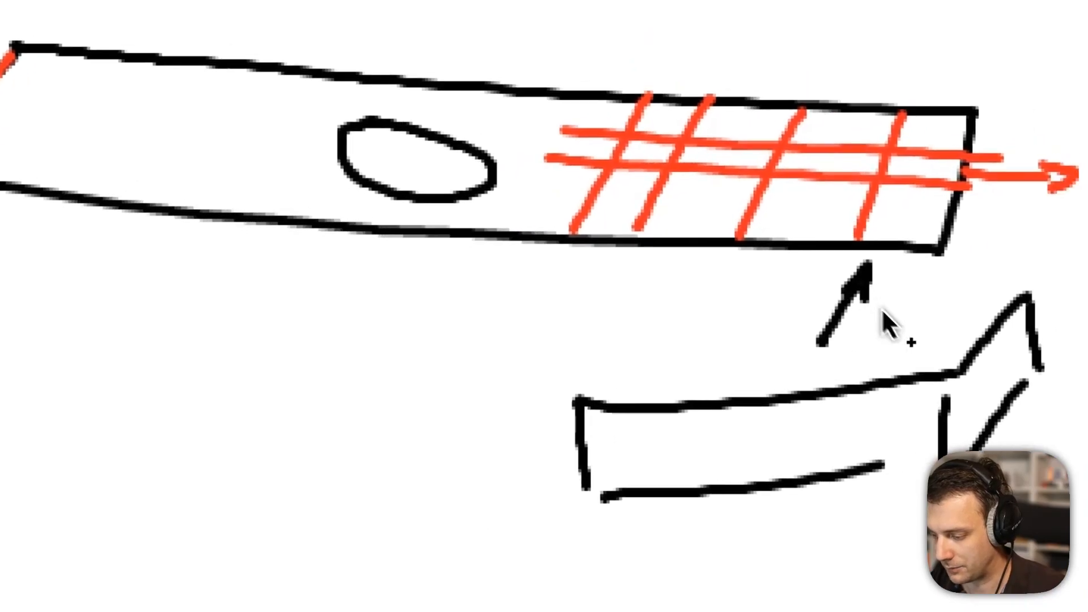
Hatch the close-up strip with a red mesh and draw a red arrow at the hole's edge.
click(824, 107)
drag(735, 412, 744, 510)
drag(763, 282, 772, 352)
drag(728, 313, 817, 285)
drag(744, 325, 825, 297)
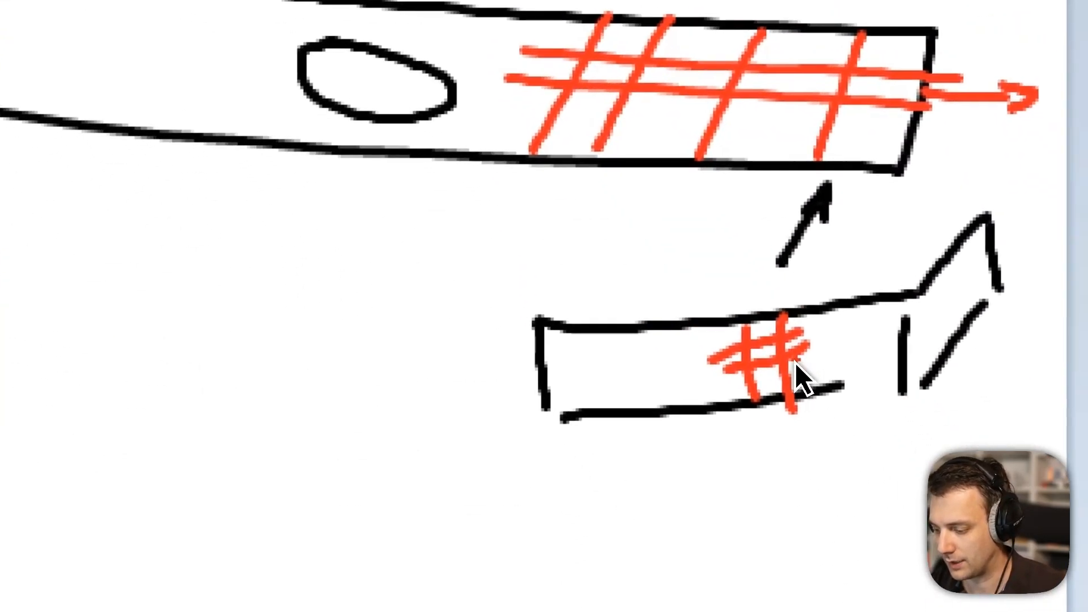
drag(731, 383, 803, 375)
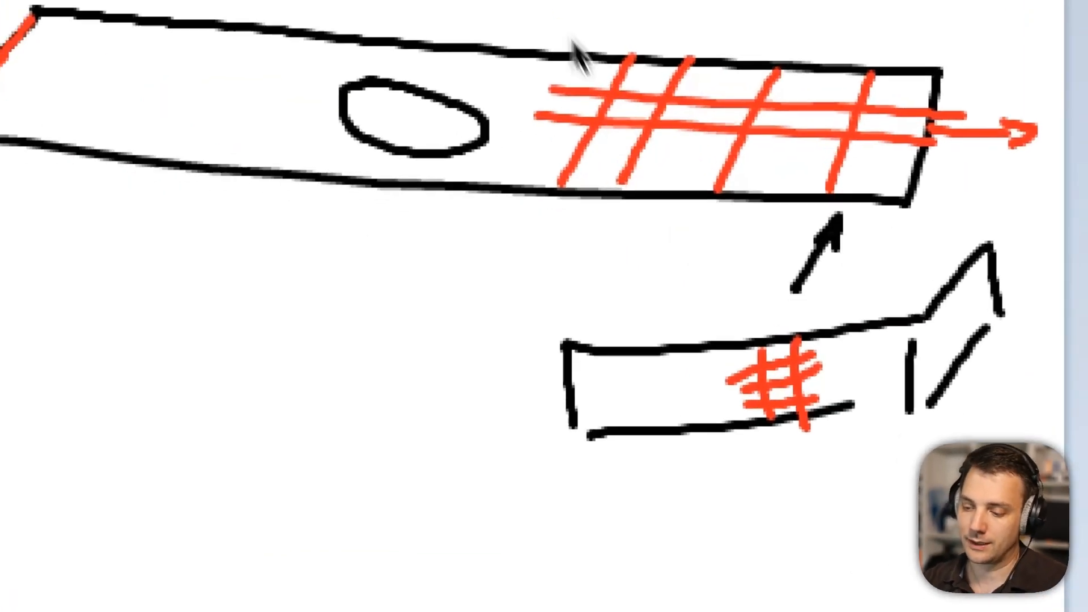
drag(675, 158, 647, 216)
mouse_move(641, 207)
mouse_down()
mouse_move(659, 203)
mouse_move(656, 161)
mouse_up()
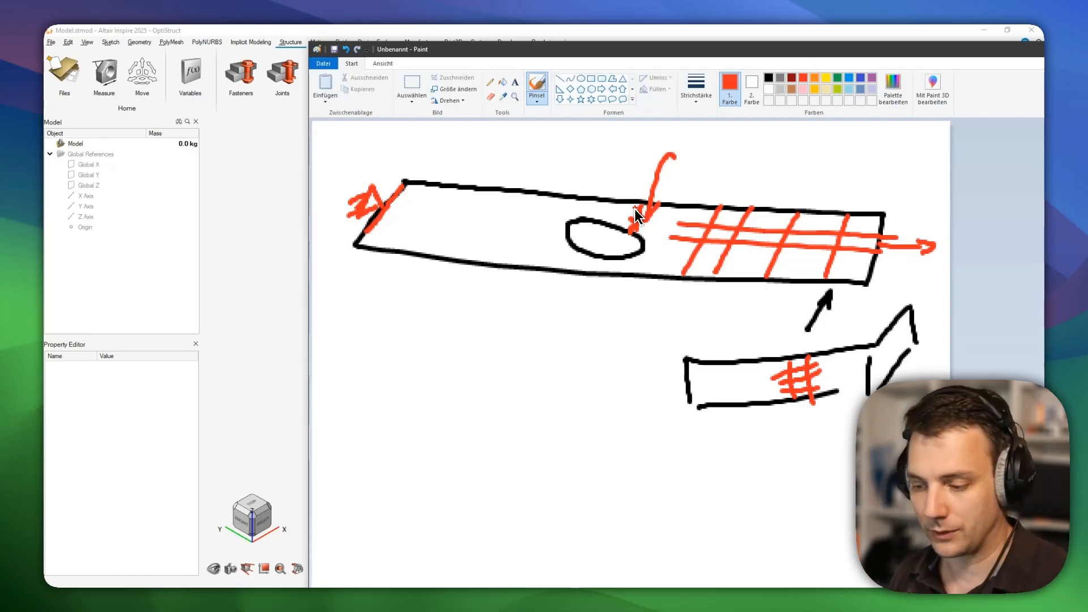
Sketch a black cube below the plate drawing.
click(768, 77)
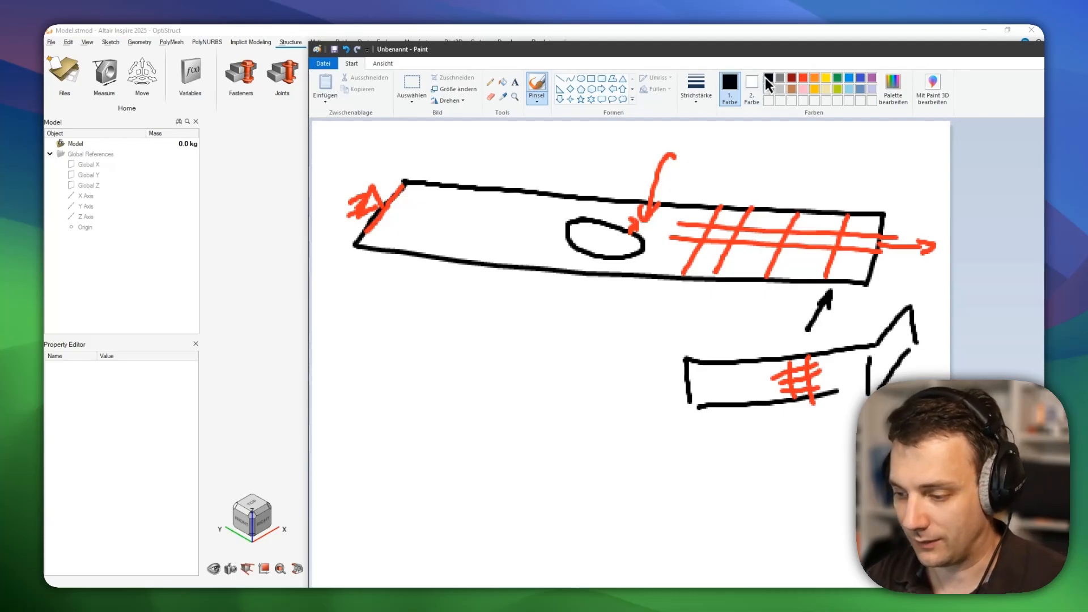
drag(448, 341, 596, 483)
mouse_move(666, 437)
mouse_down()
mouse_move(462, 156)
mouse_move(368, 161)
mouse_up()
mouse_move(399, 156)
mouse_down()
mouse_move(462, 74)
mouse_move(713, 46)
mouse_move(660, 176)
mouse_up()
drag(723, 63, 751, 295)
mouse_move(751, 348)
mouse_down()
mouse_move(731, 368)
mouse_move(708, 439)
mouse_up()
drag(396, 561, 654, 564)
Add two-headed dimension arrows below, right and left of the cube.
drag(659, 526, 670, 608)
drag(438, 539, 455, 574)
drag(788, 122, 841, 341)
drag(778, 160, 823, 167)
drag(804, 325, 864, 325)
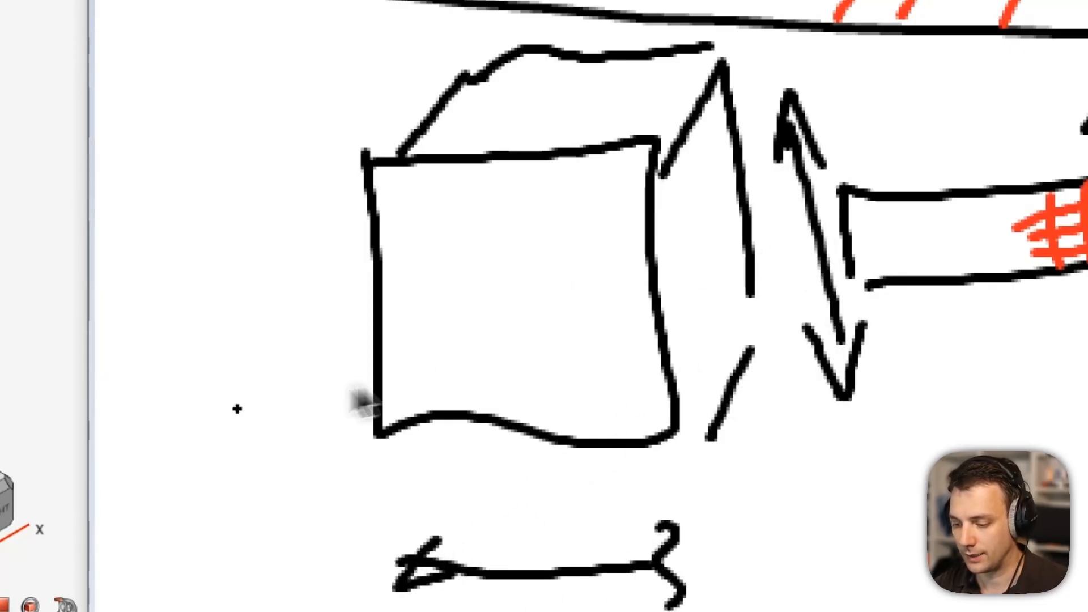
drag(237, 410, 310, 215)
drag(363, 181, 354, 258)
drag(250, 337, 295, 382)
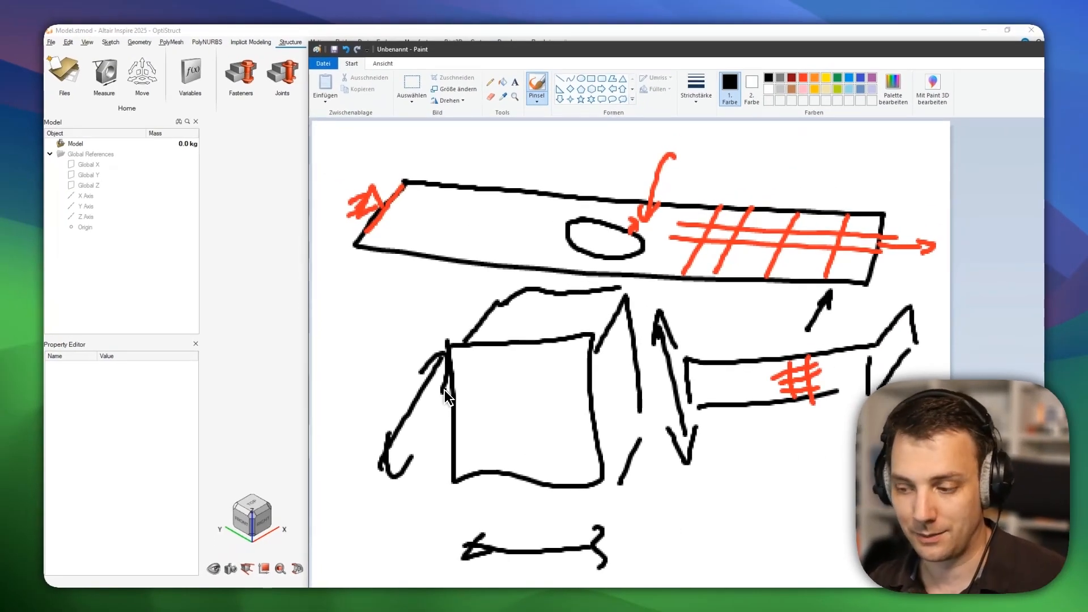
Draw a red grid plane with a vertical arrowed line across the cube.
click(804, 75)
drag(452, 422, 619, 397)
drag(596, 406, 630, 354)
drag(826, 276, 889, 178)
mouse_move(525, 332)
mouse_down()
mouse_move(646, 208)
mouse_move(822, 183)
mouse_up()
drag(689, 214, 648, 329)
mouse_move(763, 209)
mouse_down()
mouse_move(731, 299)
mouse_move(696, 137)
mouse_move(720, 178)
mouse_up()
drag(718, 230, 724, 376)
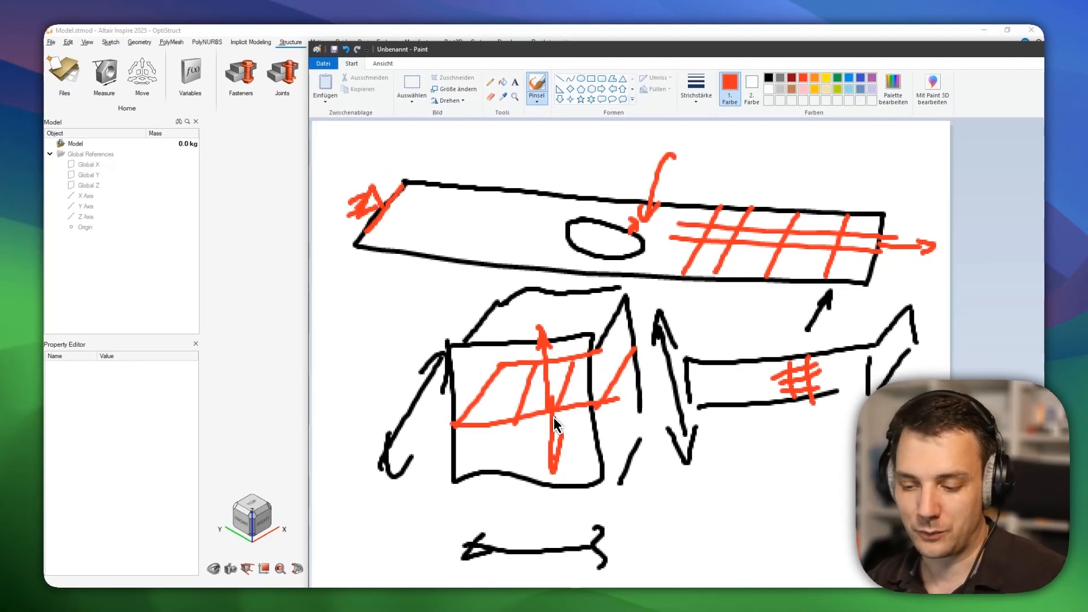
Erase the whole sketch and close Paint without saving.
key(ctrl+a)
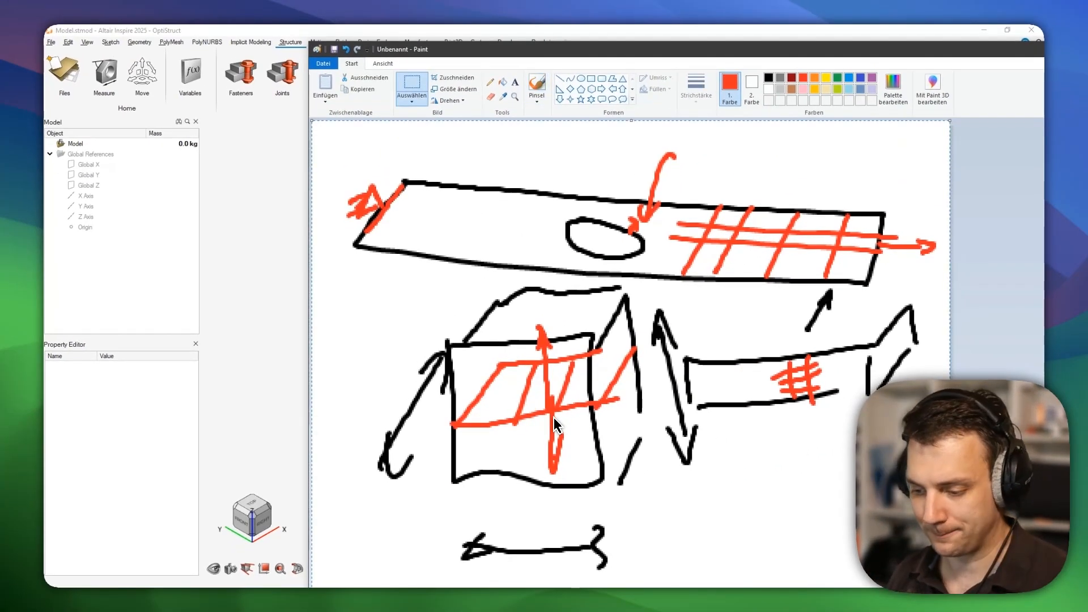
key(Delete)
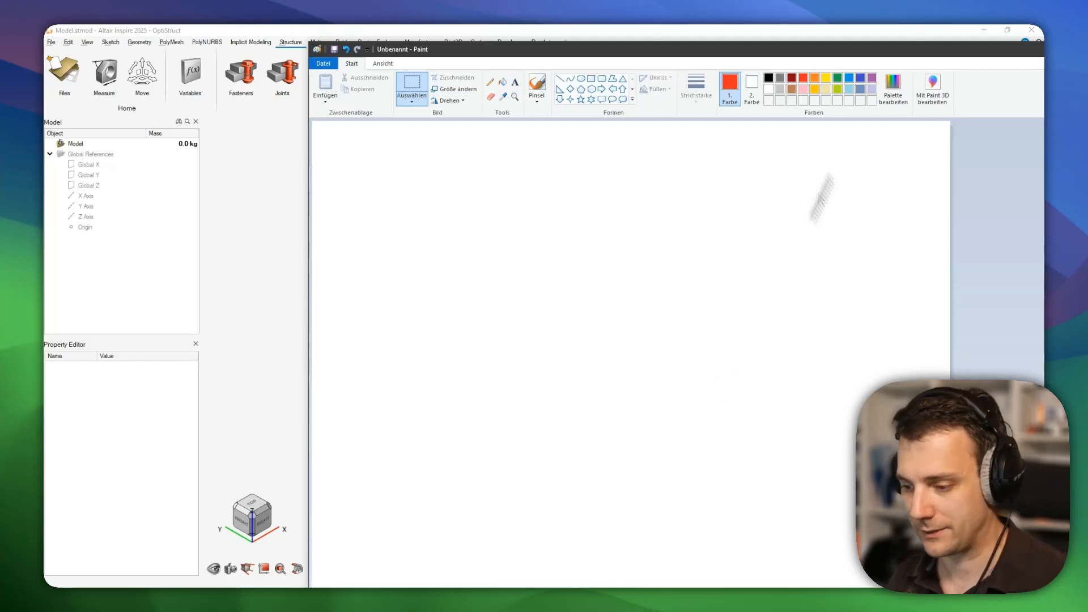
drag(819, 45, 571, 83)
mouse_move(861, 100)
mouse_down()
mouse_move(652, 118)
mouse_move(598, 135)
mouse_up()
click(786, 123)
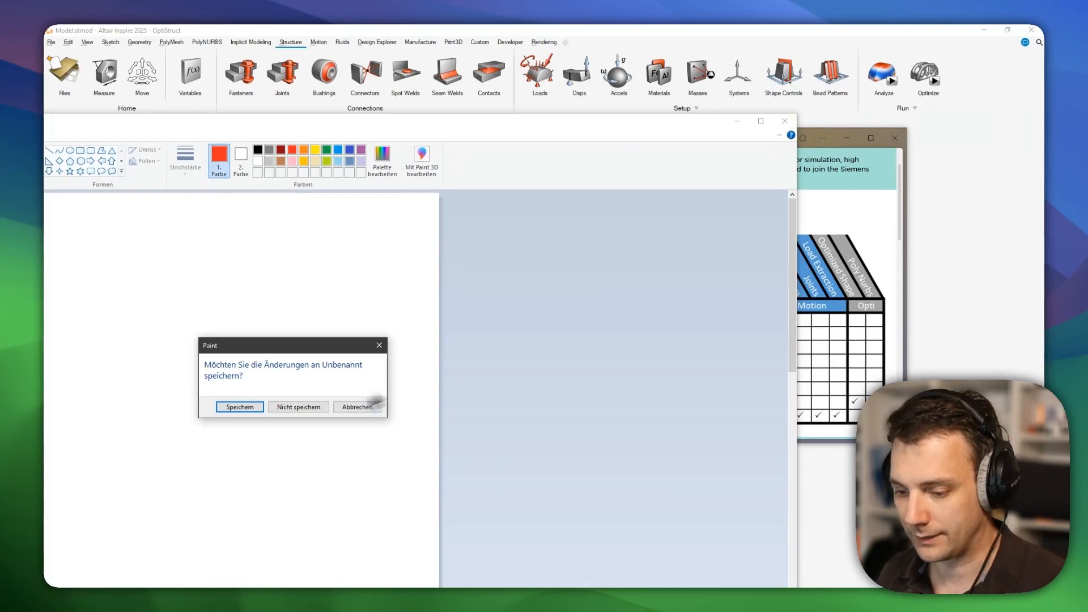
click(293, 408)
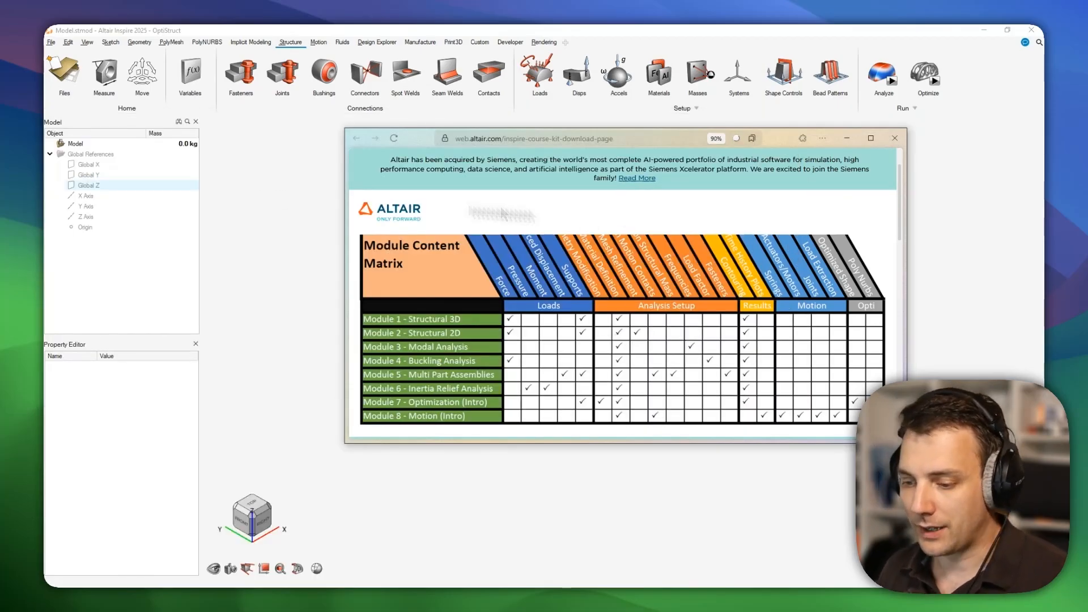
Drag Module 2 - Plate with Hole.stmod from the Module 2 folder into Inspire.
click(224, 211)
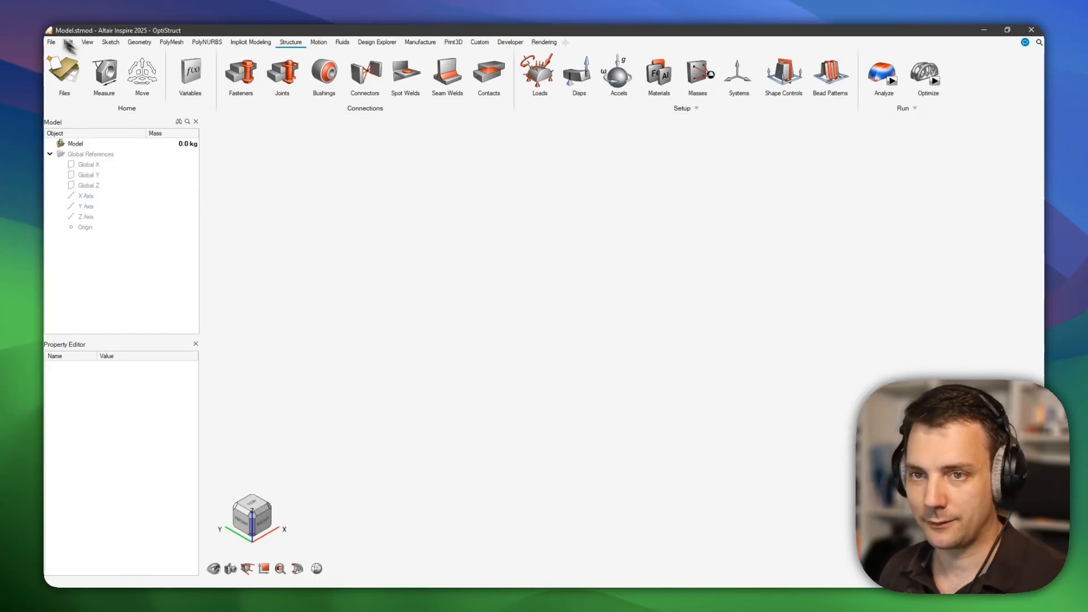
drag(1, 267, 985, 169)
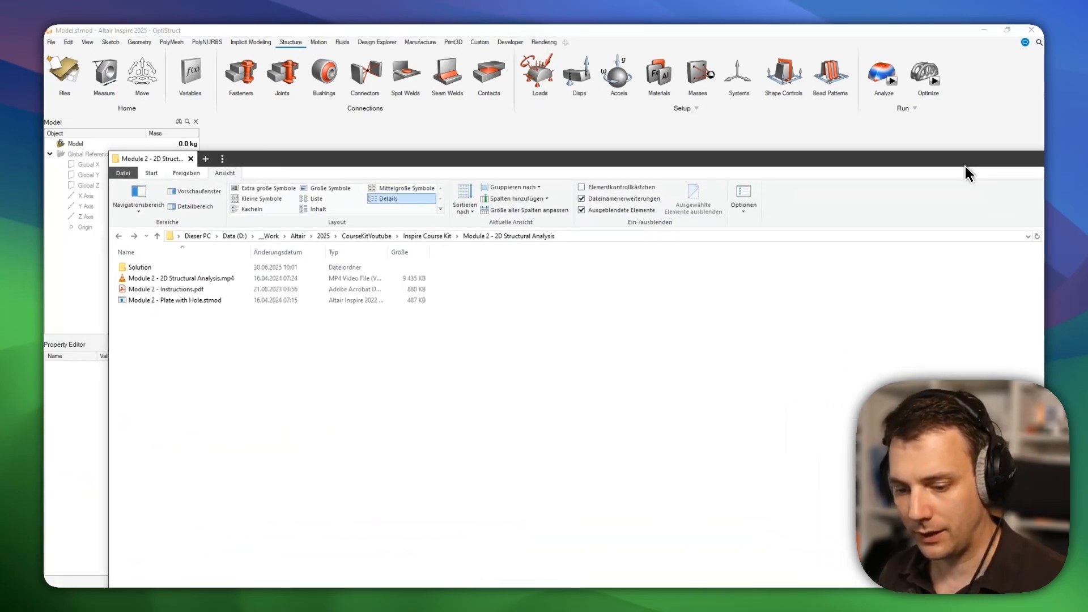
click(198, 277)
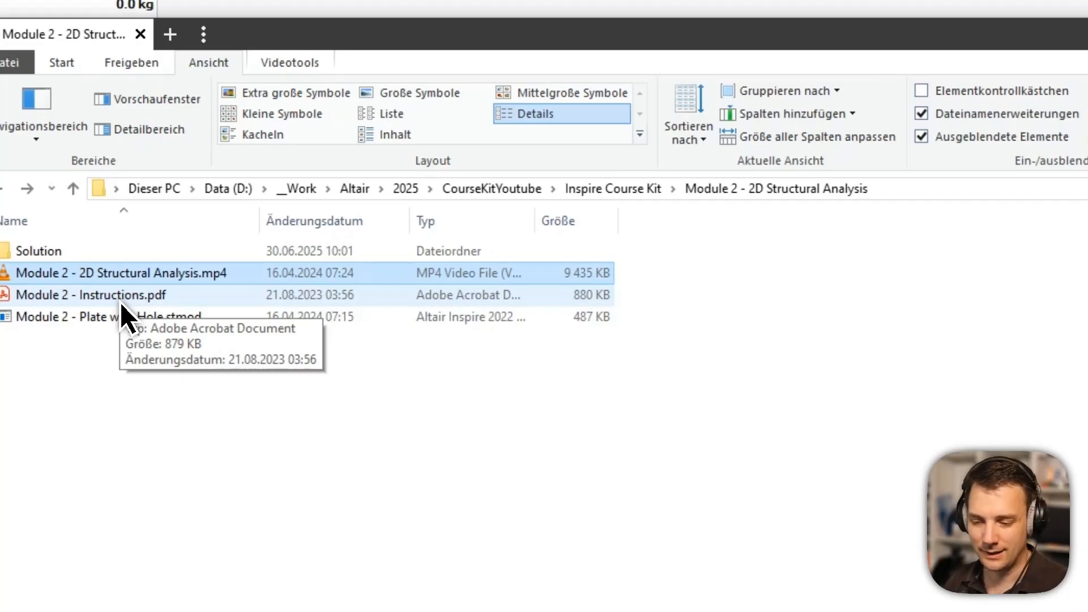
click(111, 318)
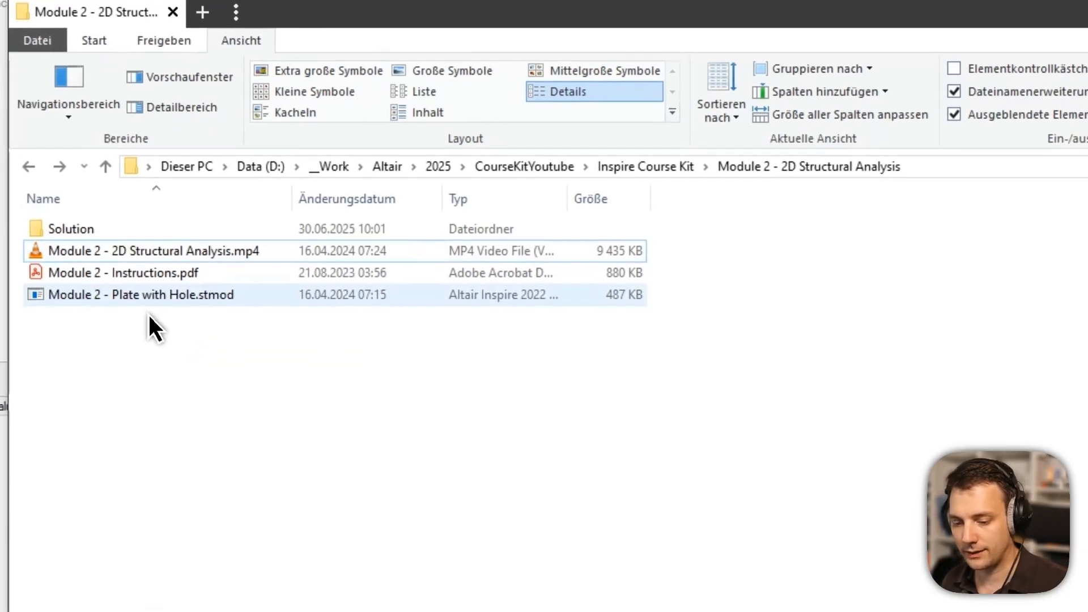
drag(136, 288, 430, 166)
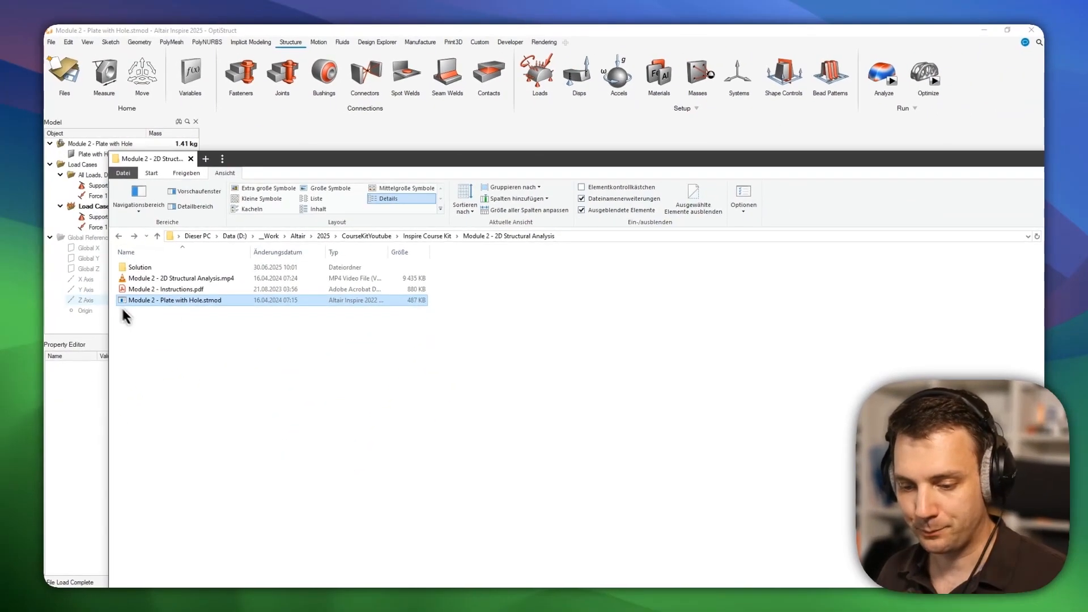
Step back from the Solution folder to the module folder and minimize the file browser.
double_click(132, 269)
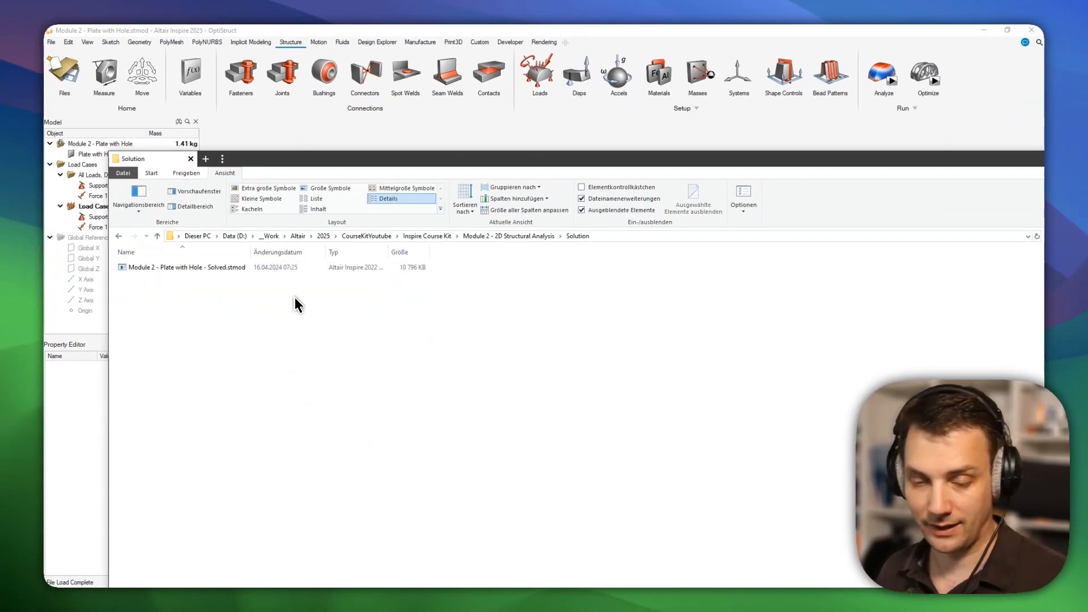
key(alt+Left)
drag(985, 163, 783, 168)
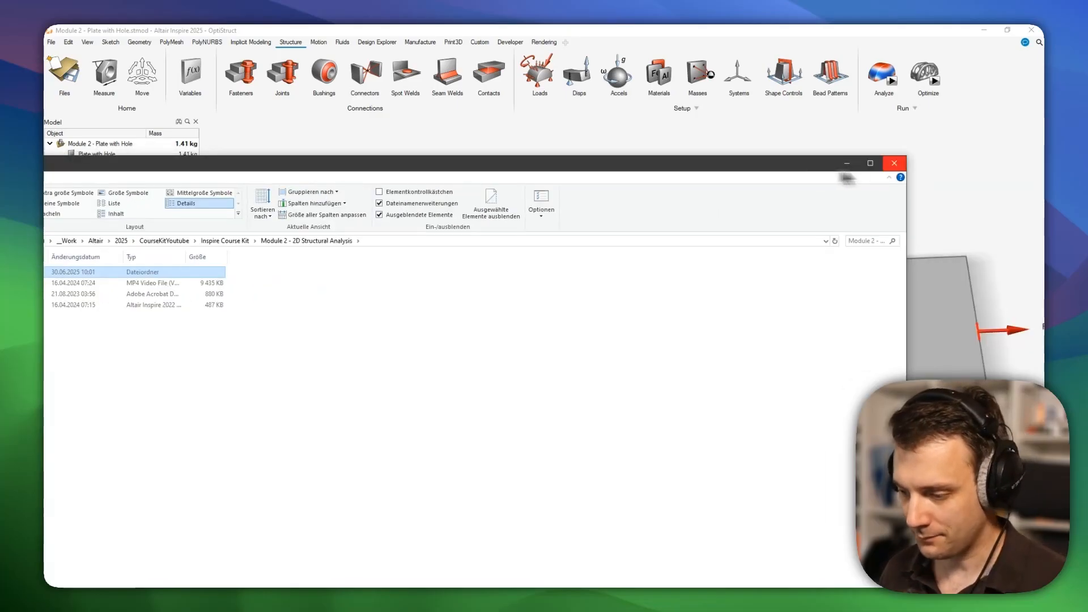
click(847, 163)
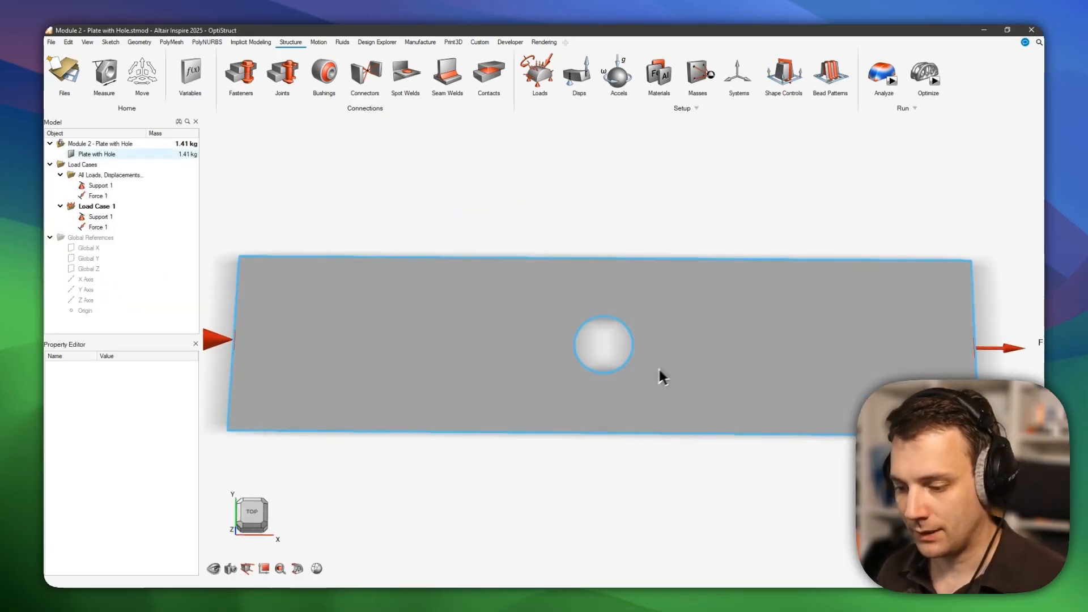
Adjust the plate view, then maximize the Module 2 instructions PDF in front.
middle_drag(561, 359, 536, 373)
right_drag(537, 372, 582, 313)
scroll(582, 300, down, 2)
key(alt+Tab)
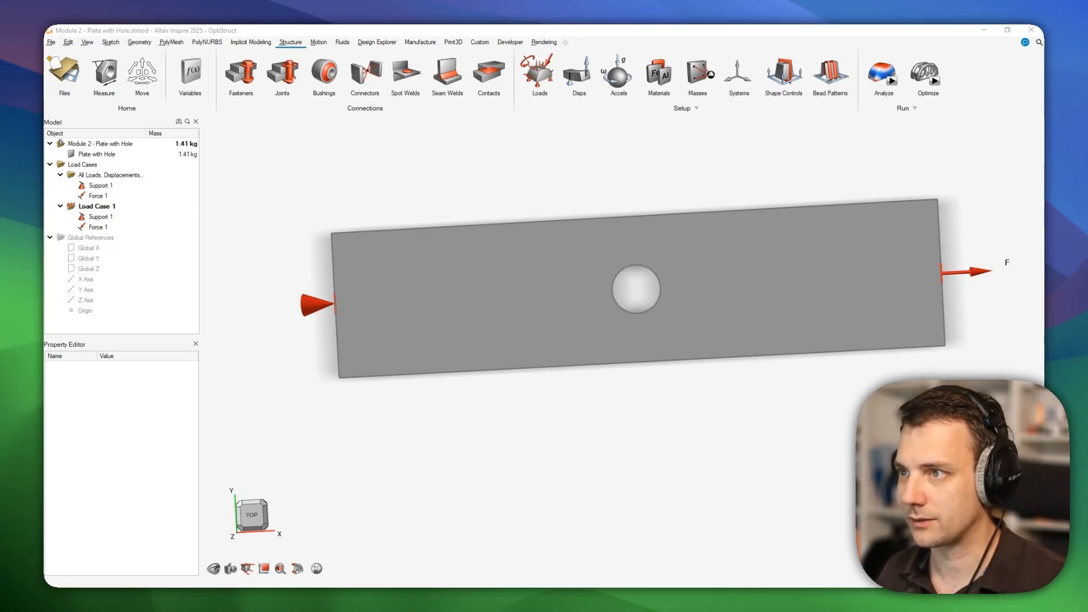
drag(929, 584, 617, 30)
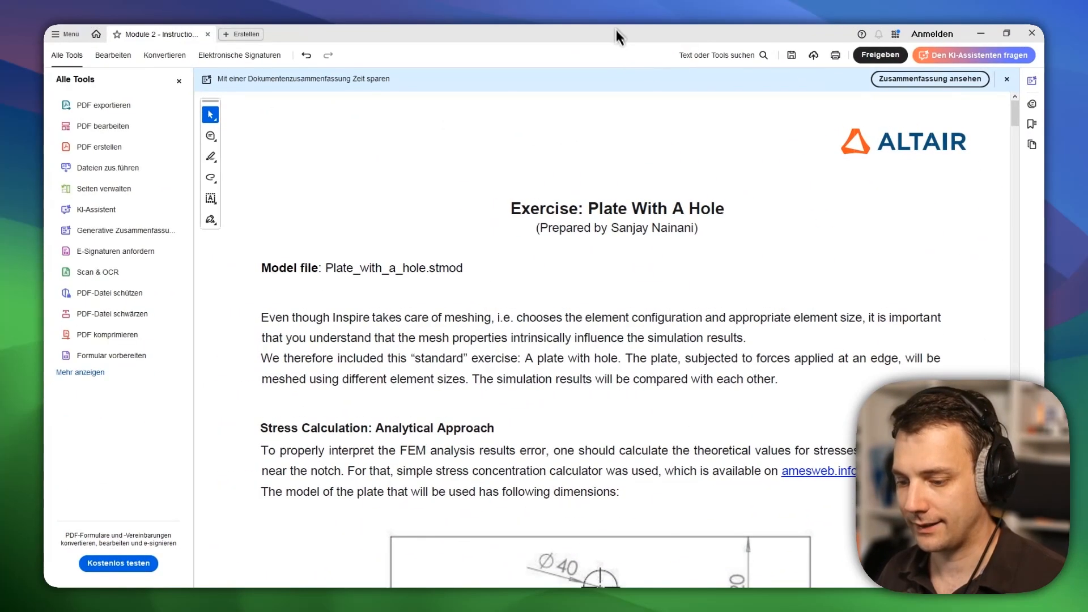
Scroll to the plate's dimension drawing and inspect the thickness detail.
scroll(765, 366, down, 2)
scroll(766, 373, down, 2)
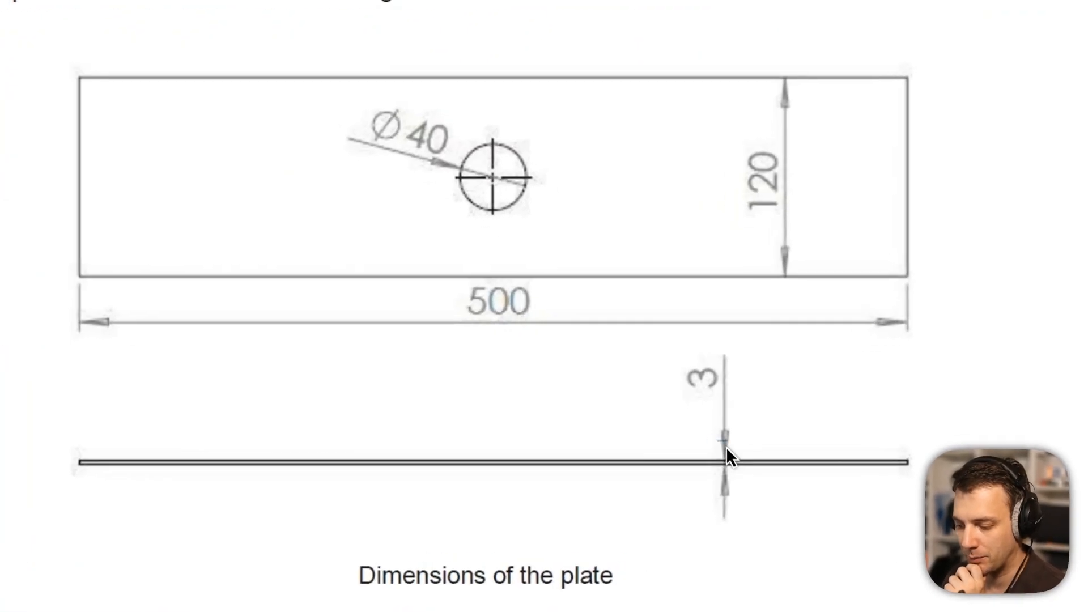
click(720, 456)
scroll(742, 469, down, 1)
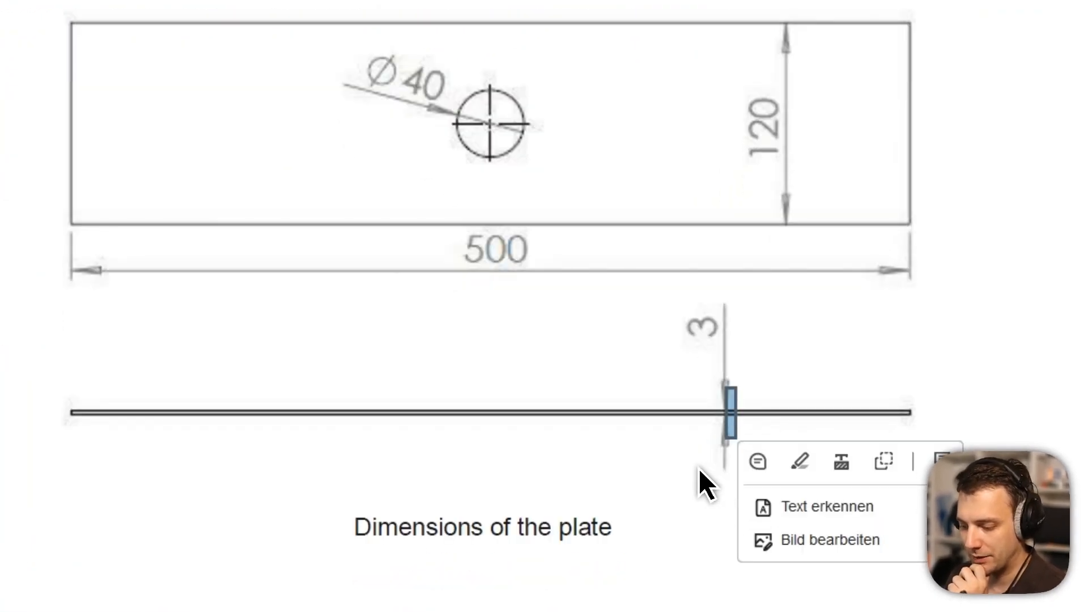
scroll(699, 468, down, 4)
Highlight the F = 20 000 N load statement, then switch to the AmesWeb hole calculator.
drag(565, 447, 719, 448)
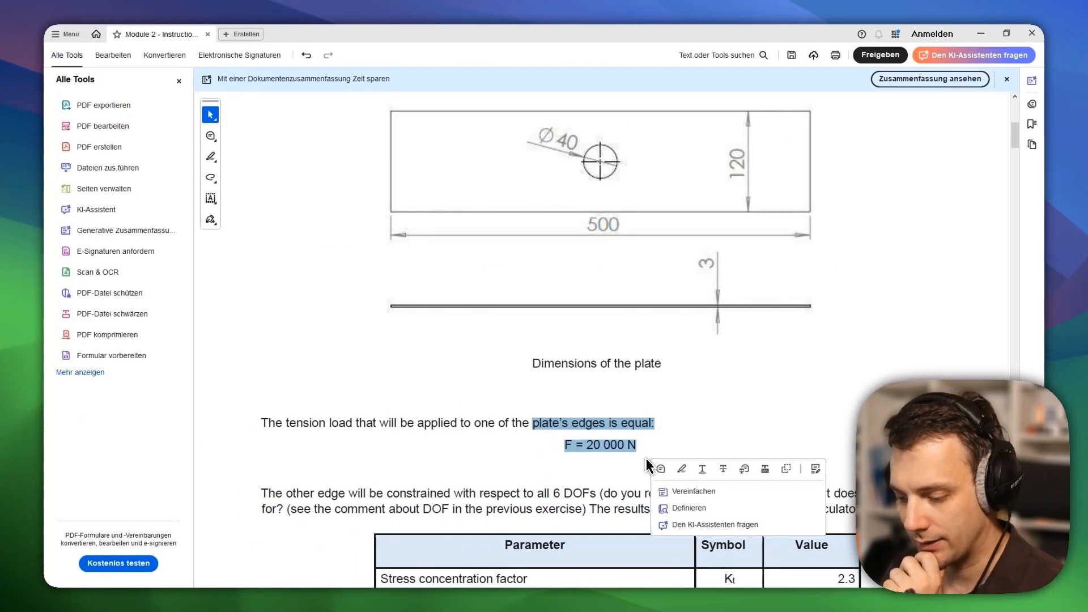
scroll(648, 466, down, 3)
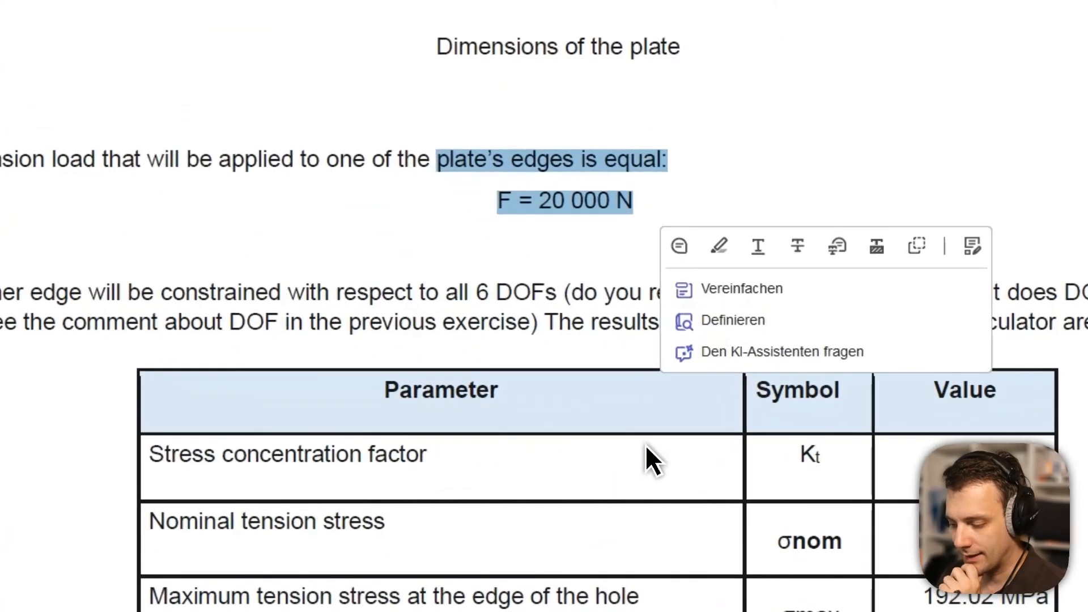
click(645, 445)
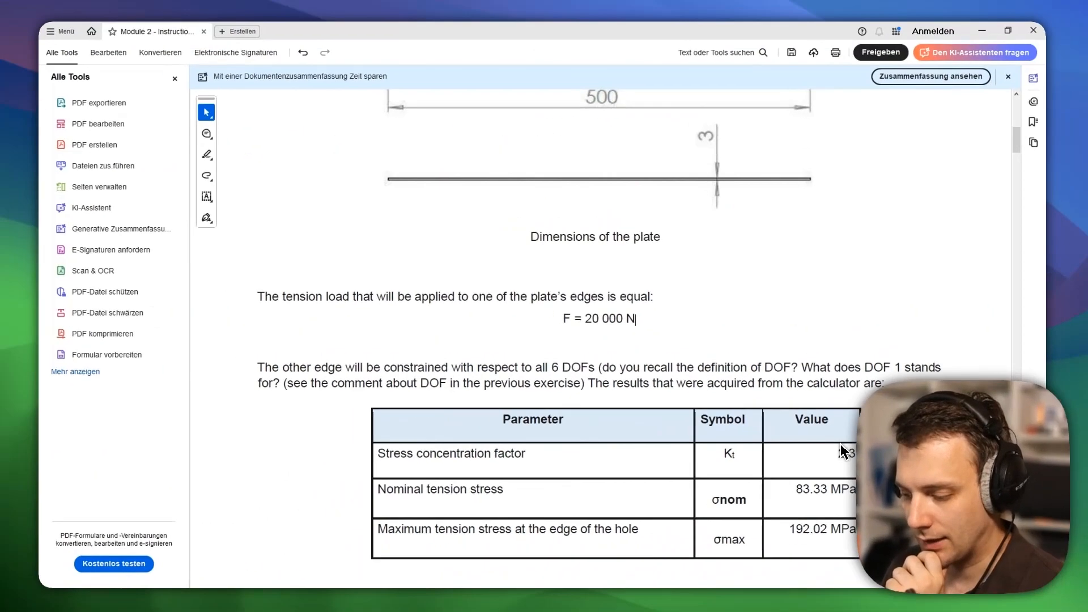
scroll(839, 446, up, 4)
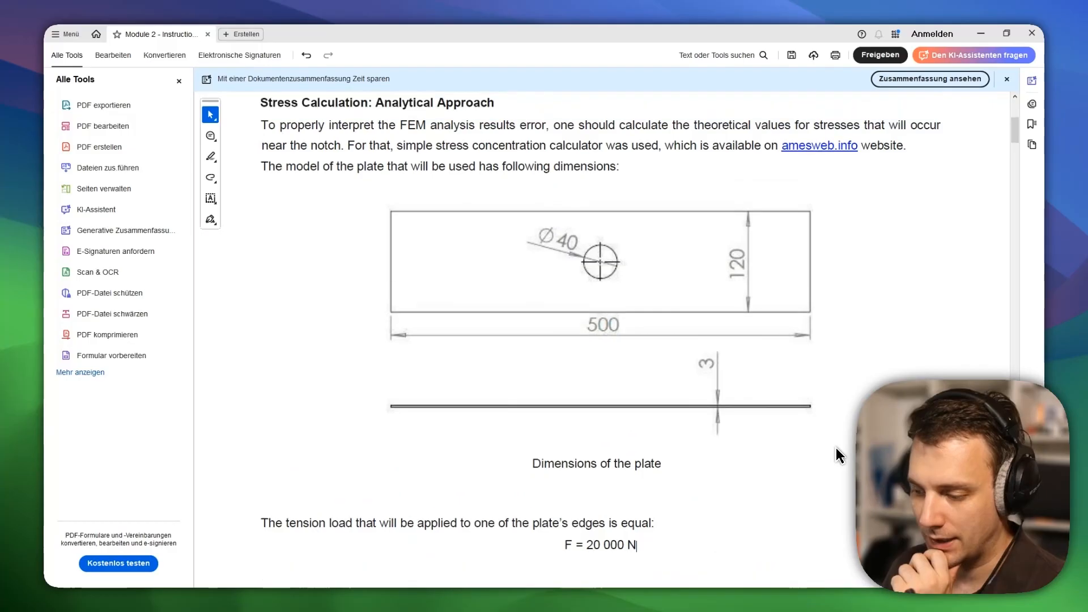
scroll(838, 455, up, 3)
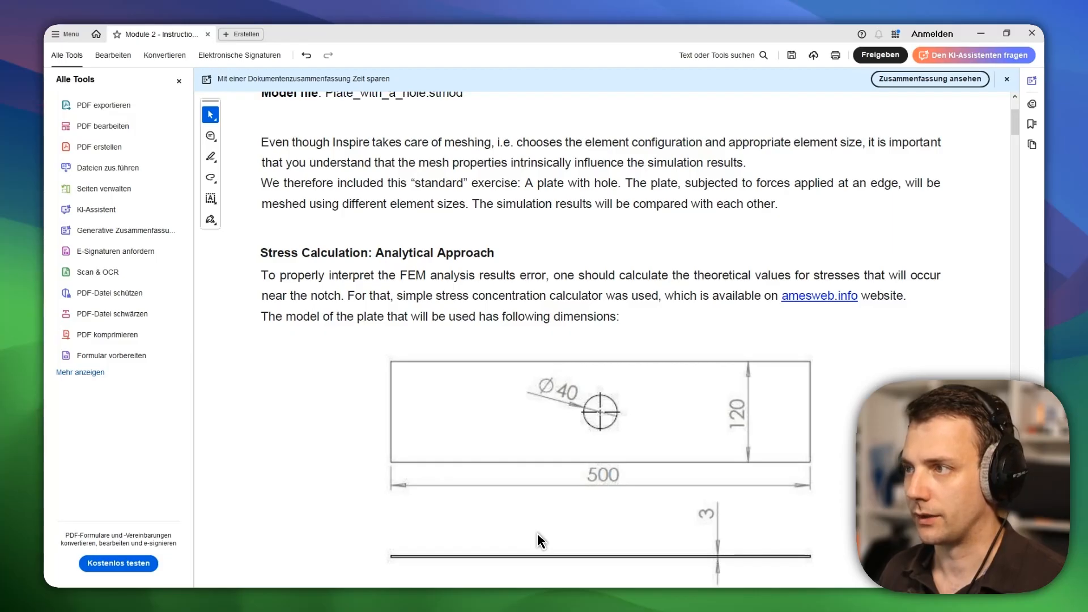
key(alt+Tab)
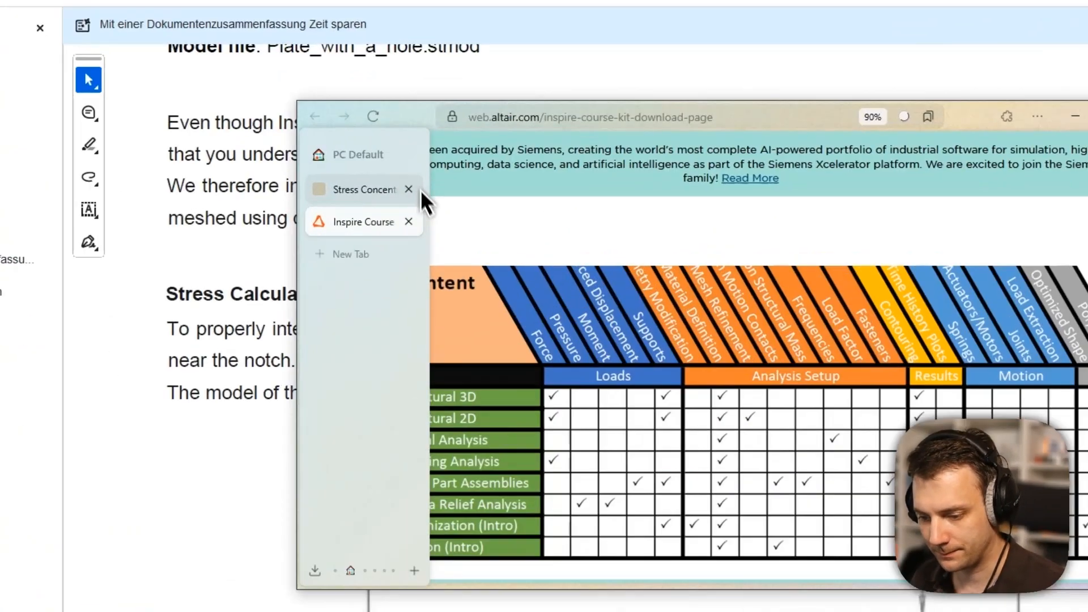
click(403, 186)
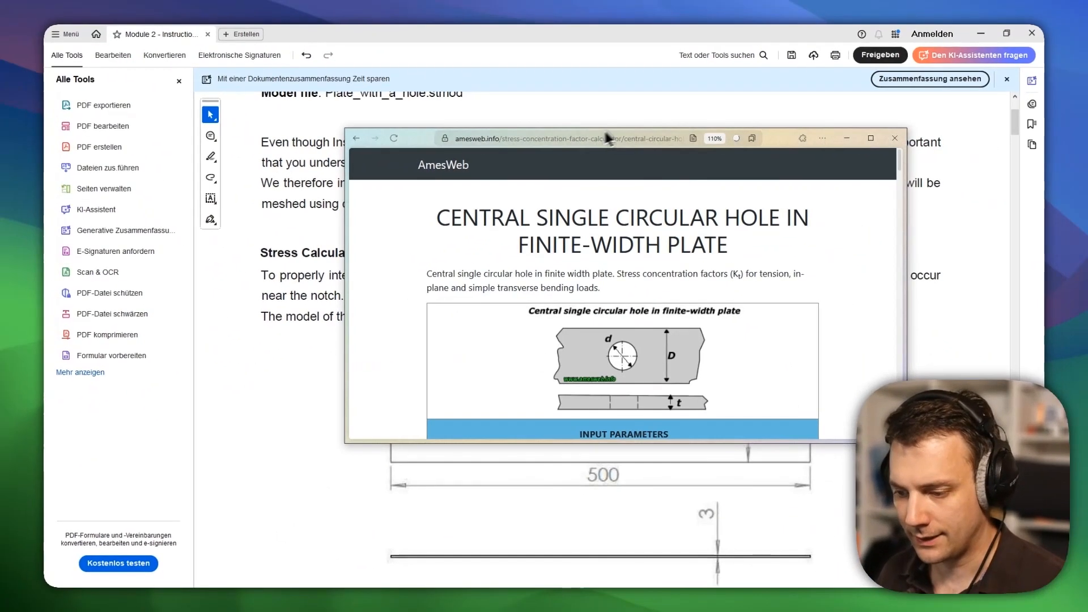
Find the AmesWeb tension result, highlight the 192.02 MPa maximum stress, and return to the PDF.
scroll(604, 203, down, 3)
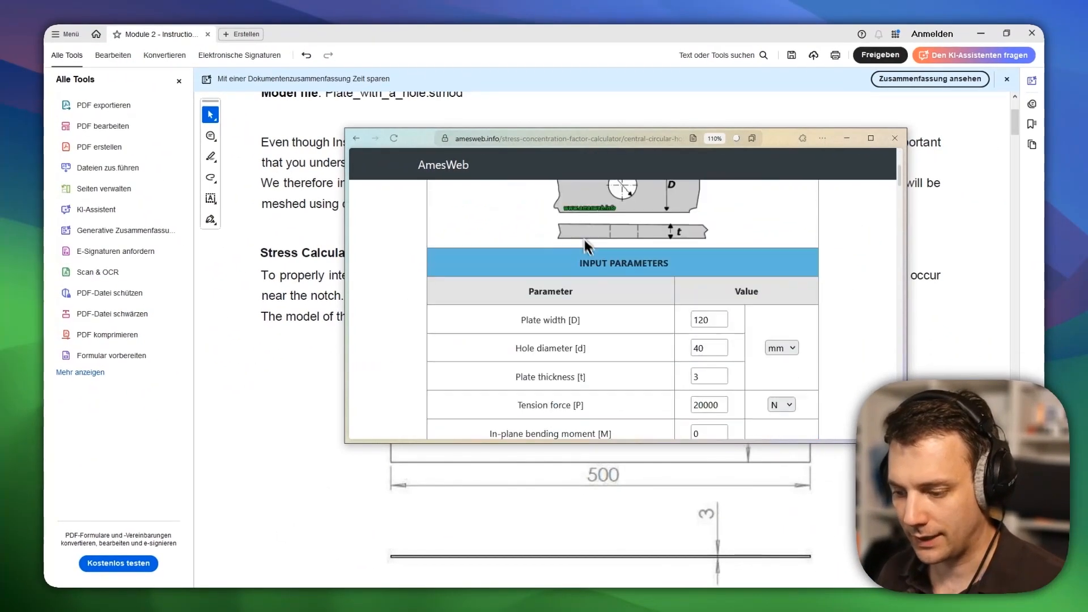
scroll(584, 237, down, 2)
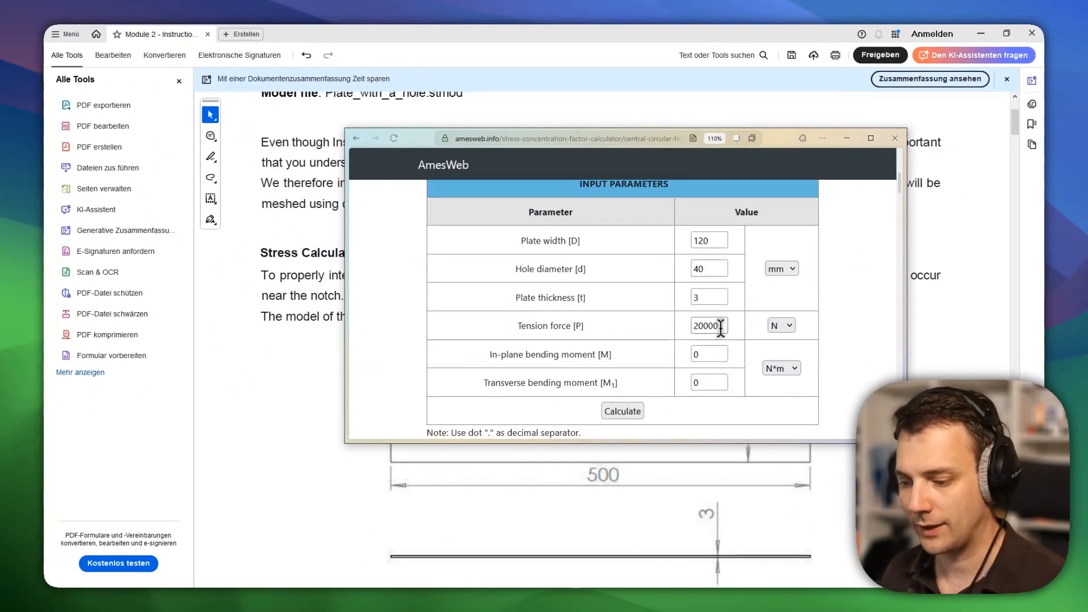
scroll(721, 317, down, 3)
scroll(710, 238, up, 1)
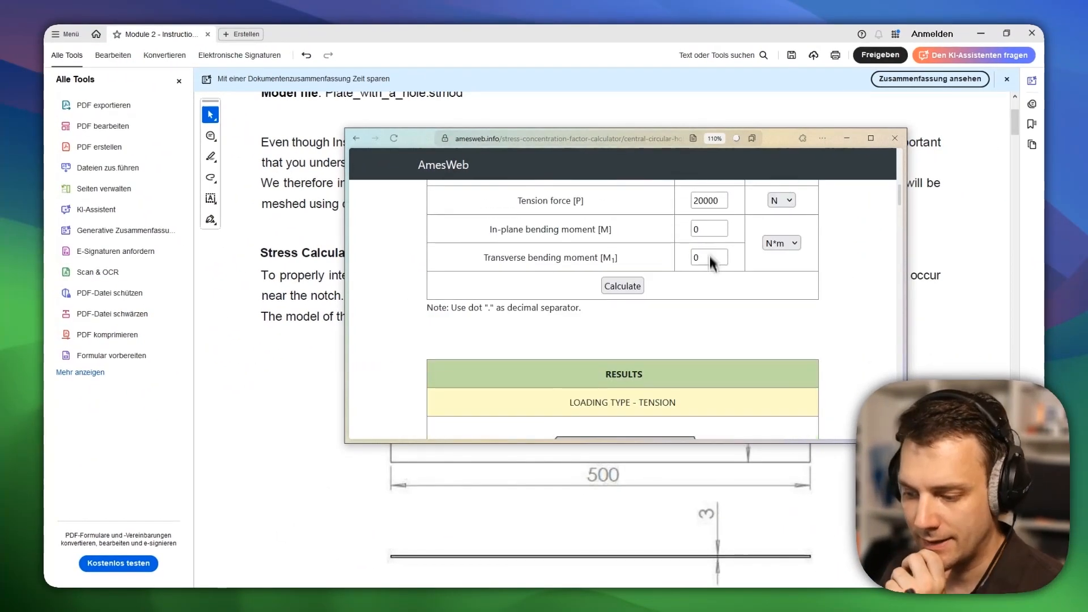
scroll(709, 284, down, 5)
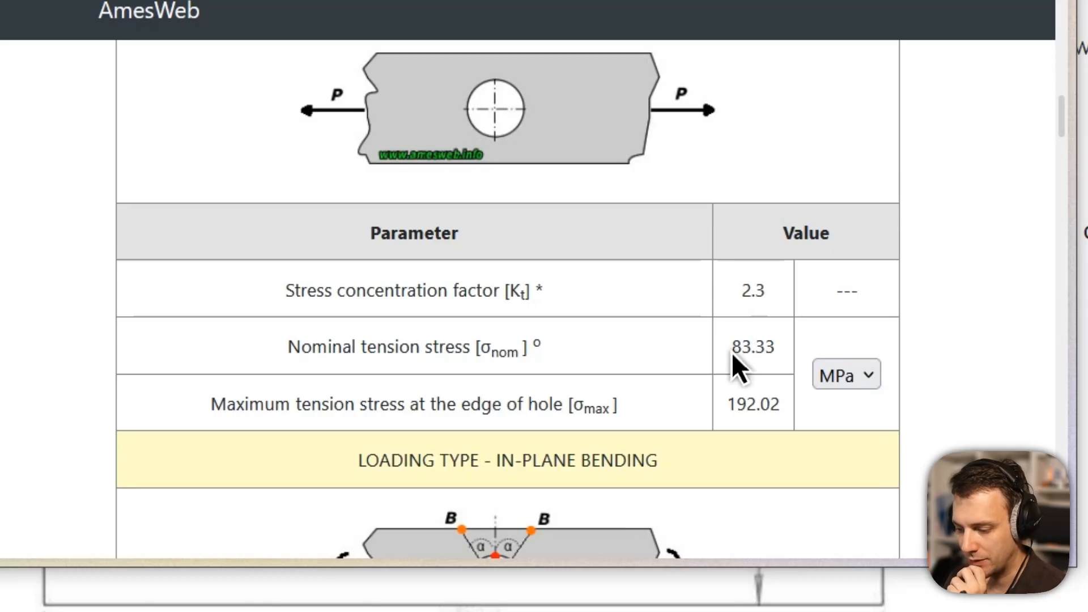
drag(723, 403, 789, 417)
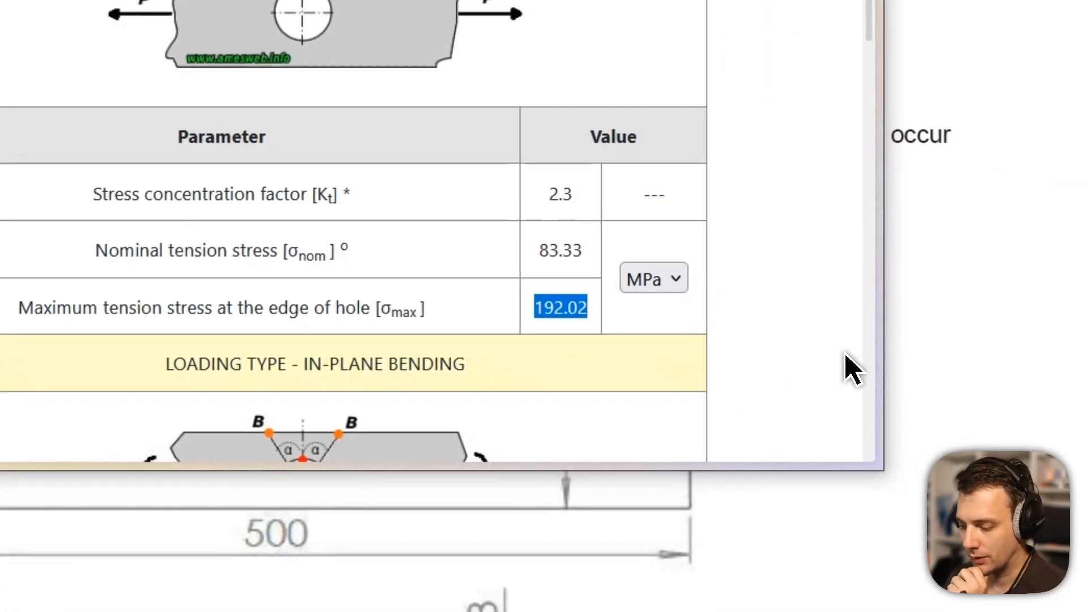
click(962, 356)
scroll(937, 359, down, 10)
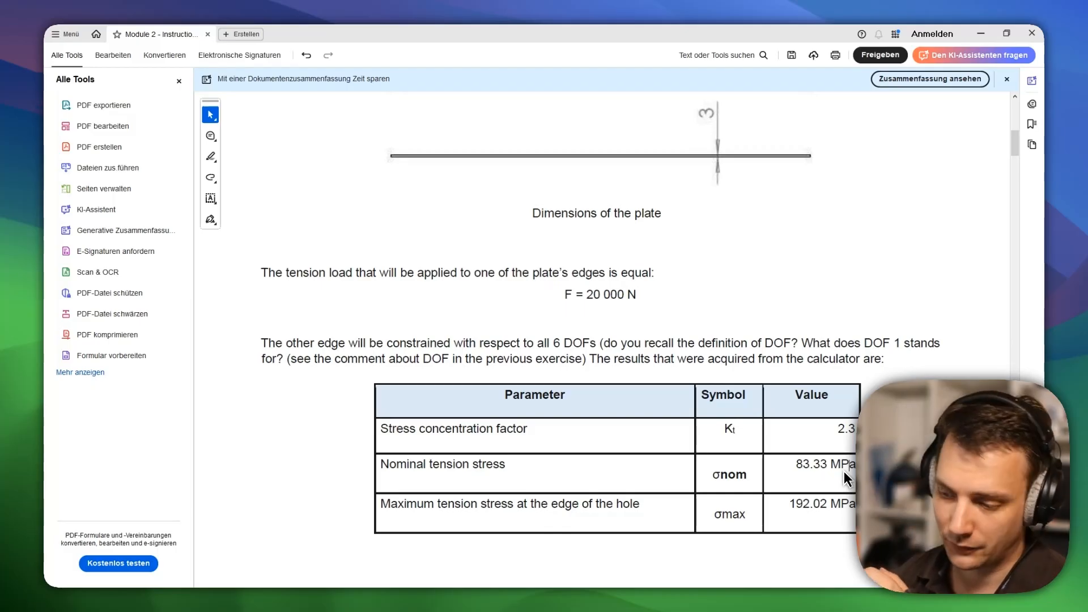
Confirm Support 1 fixes all six directions and Force 1 is 2.0e4 N along X.
click(978, 36)
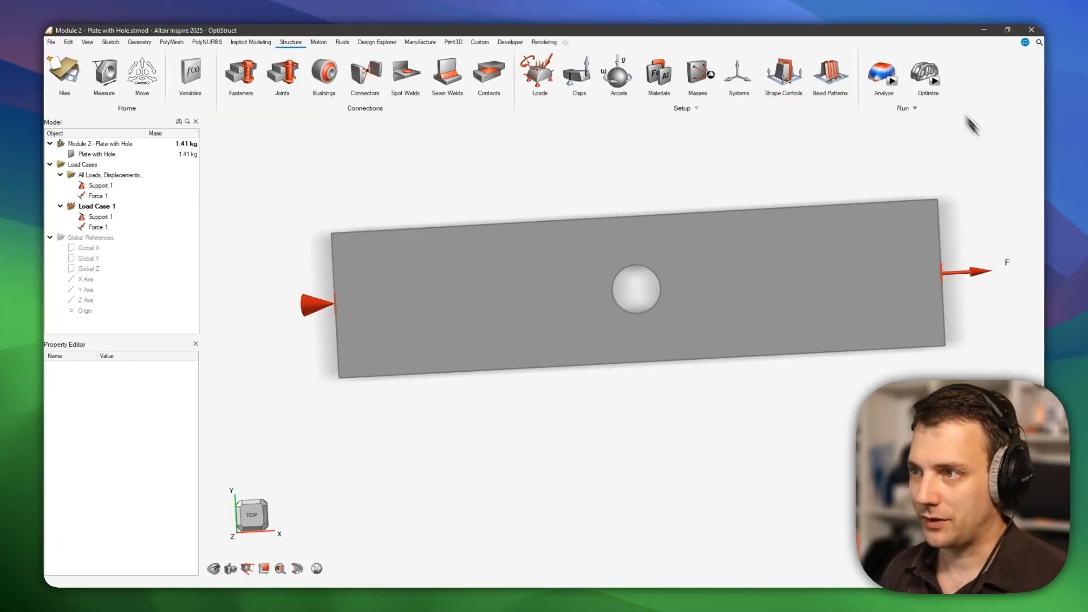
middle_drag(678, 293, 653, 315)
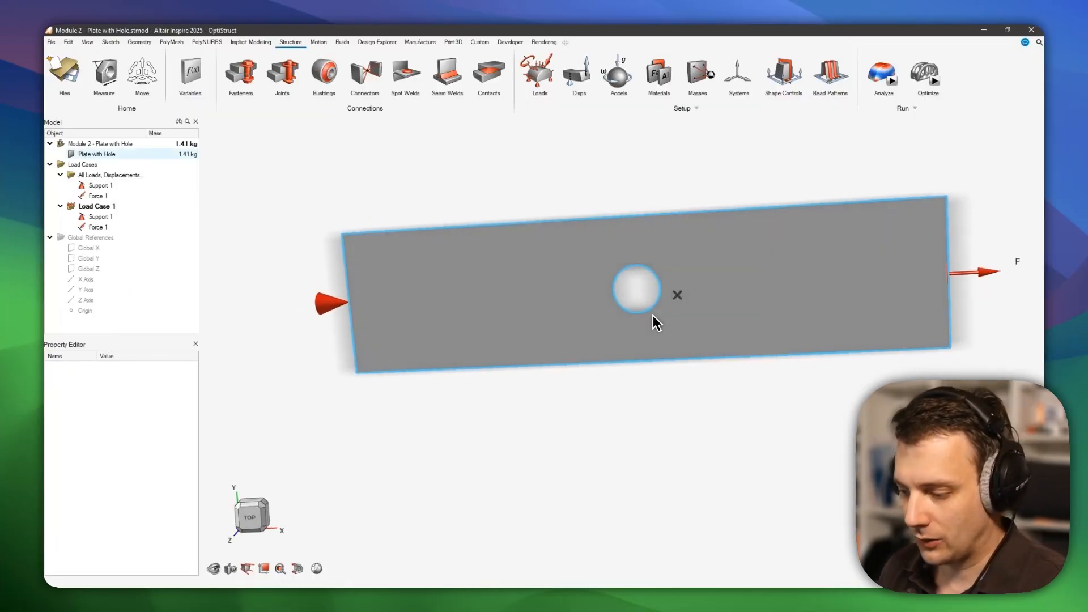
click(317, 308)
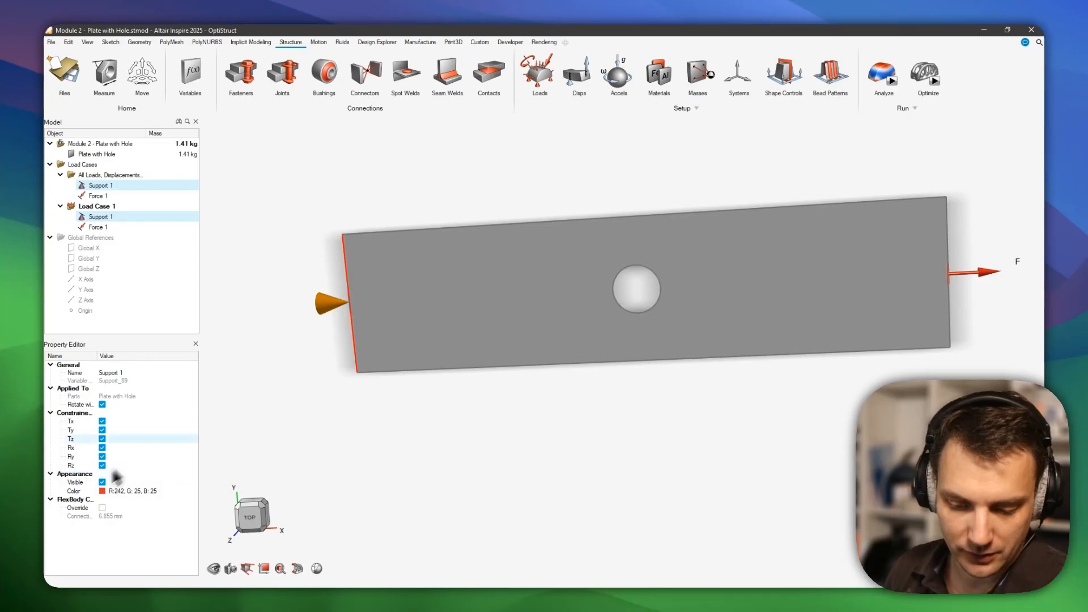
click(102, 439)
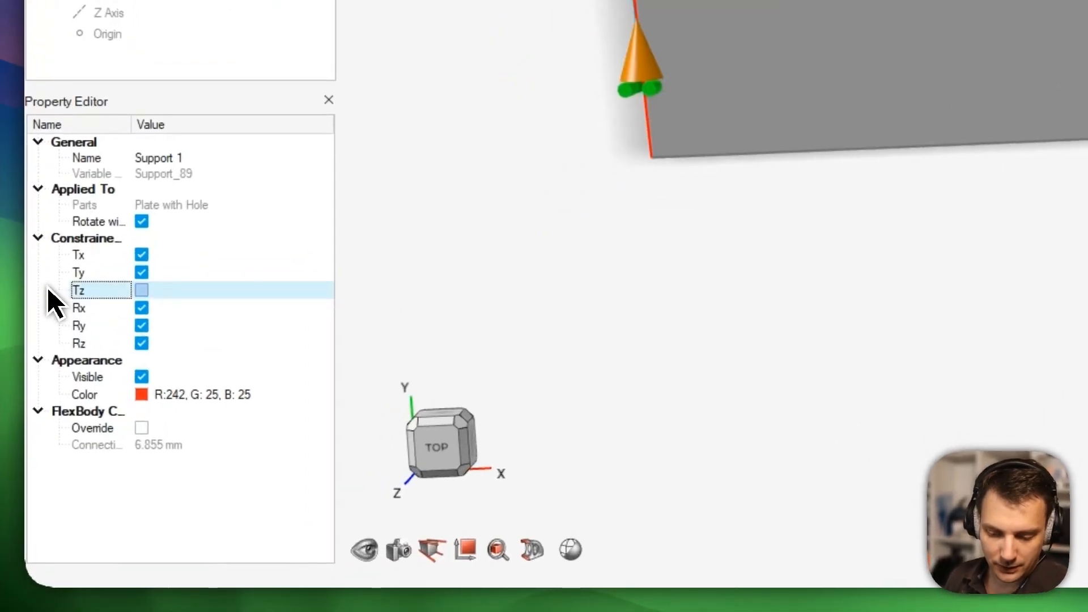
click(103, 440)
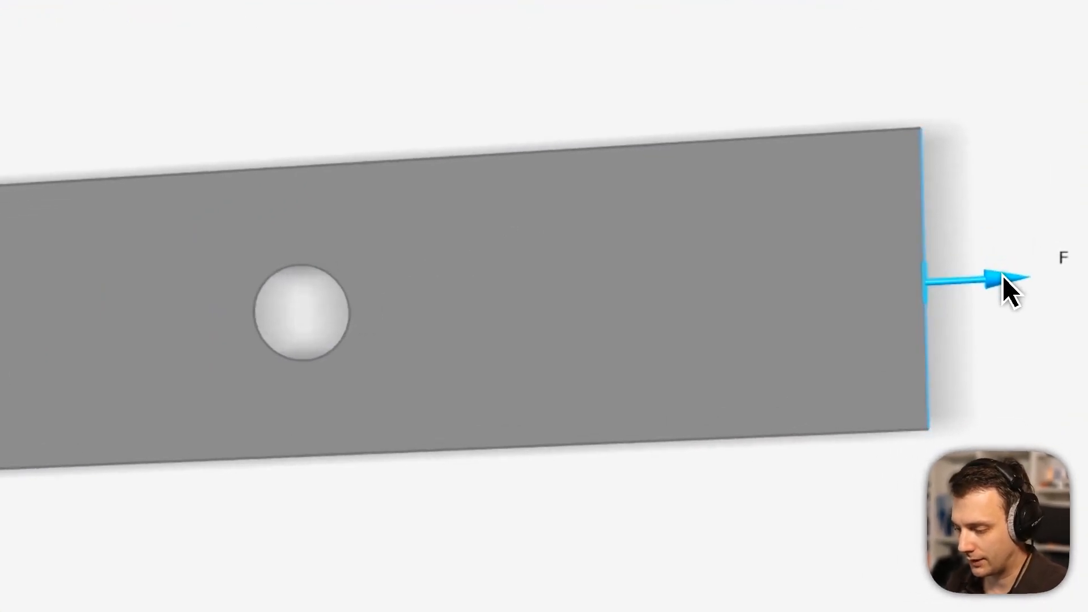
click(1003, 275)
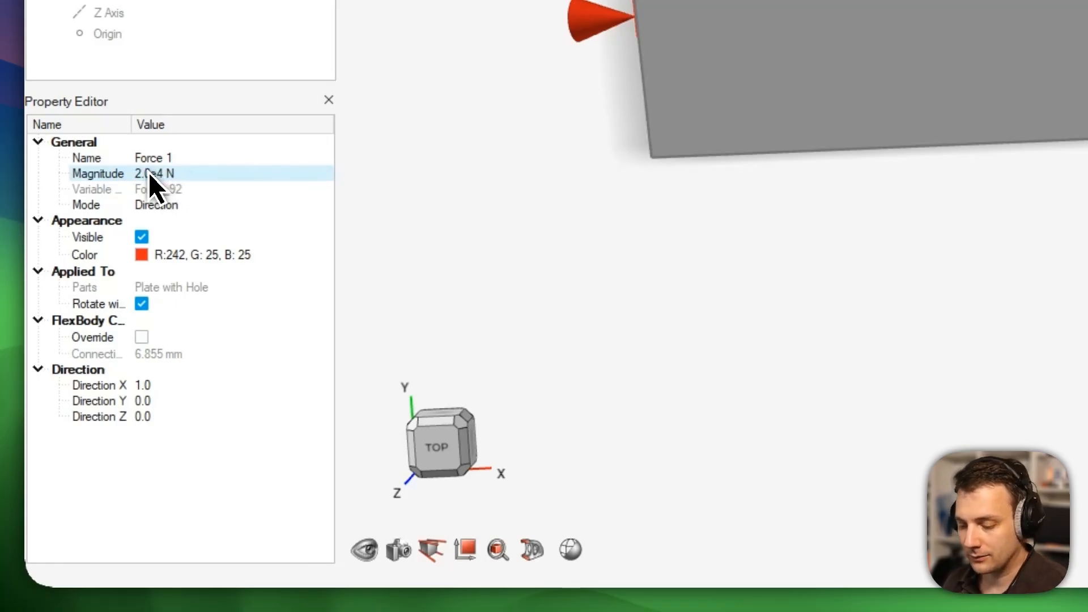
click(172, 384)
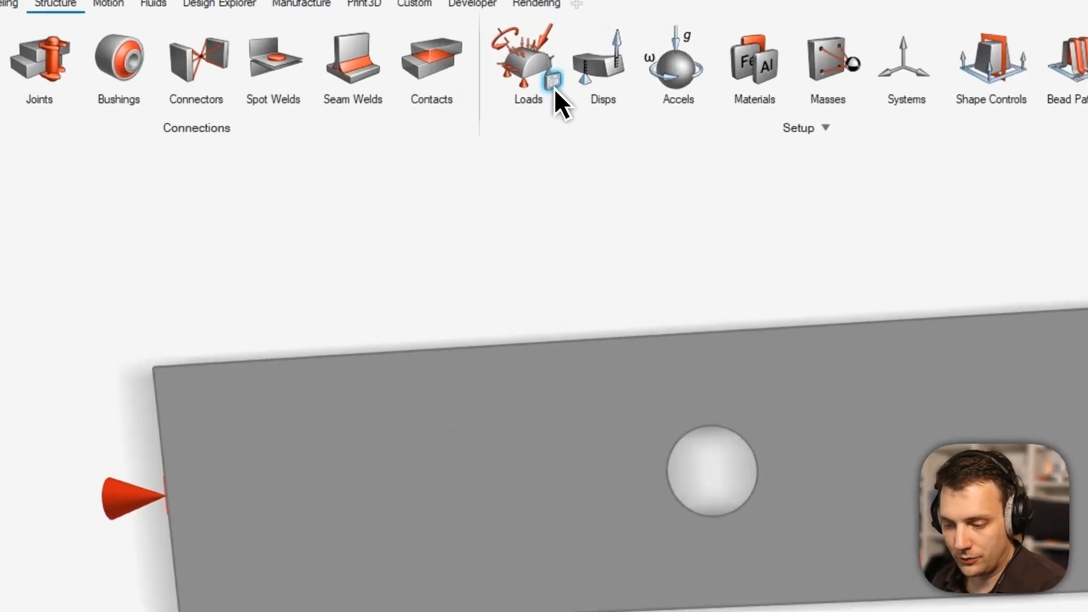
click(553, 84)
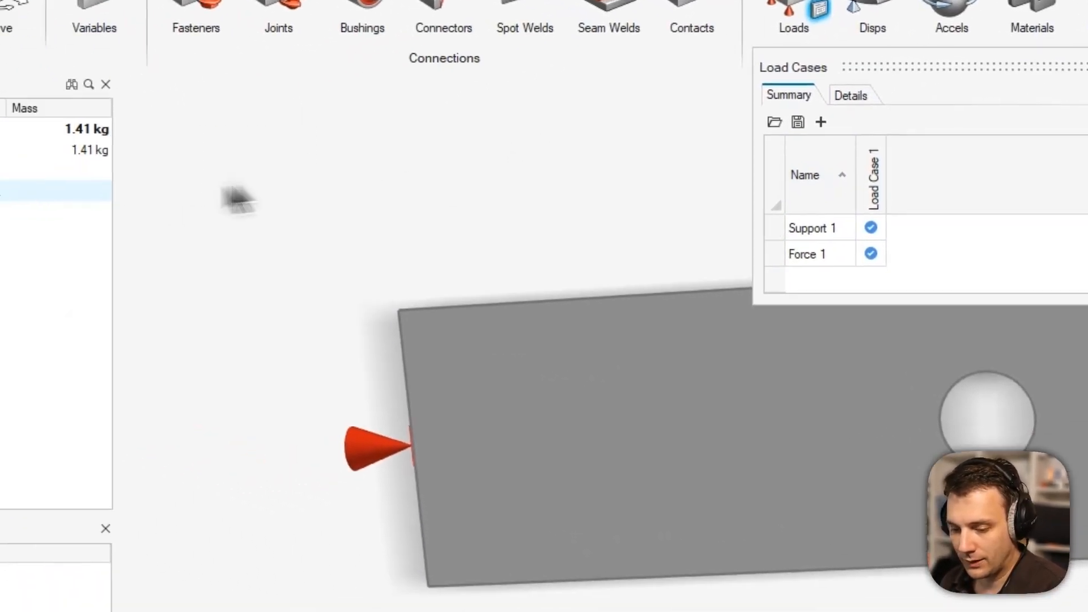
click(121, 148)
right_click(136, 150)
mouse_move(124, 166)
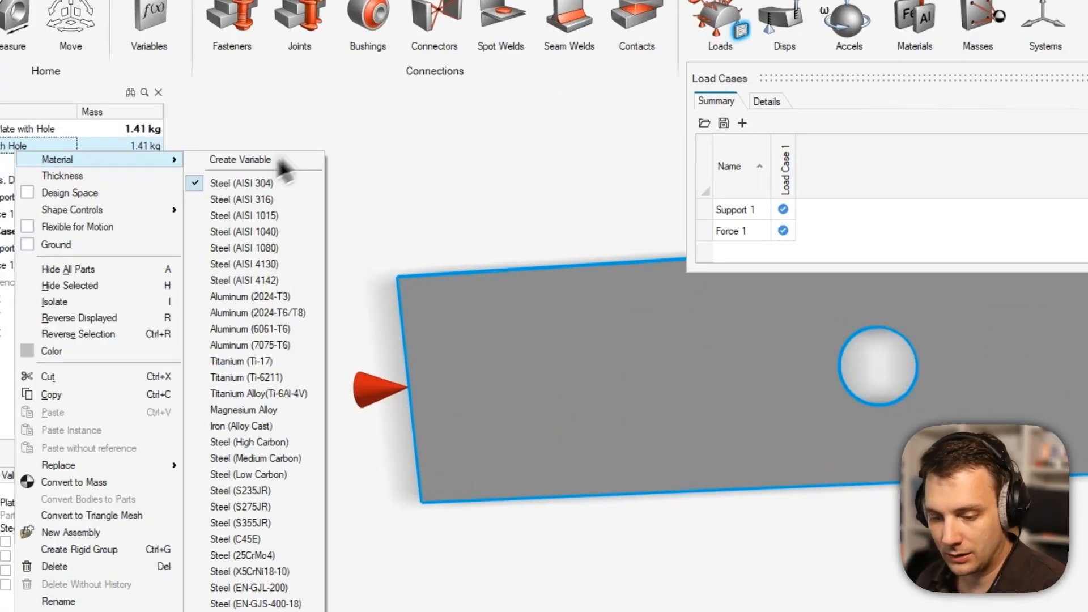
click(332, 138)
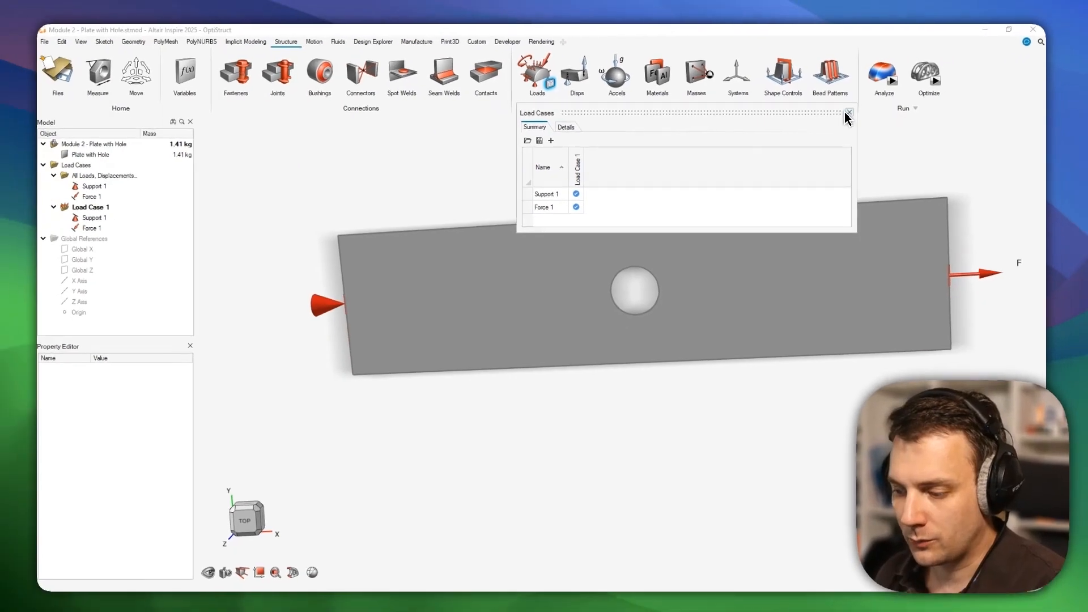
click(866, 98)
middle_drag(723, 162, 740, 162)
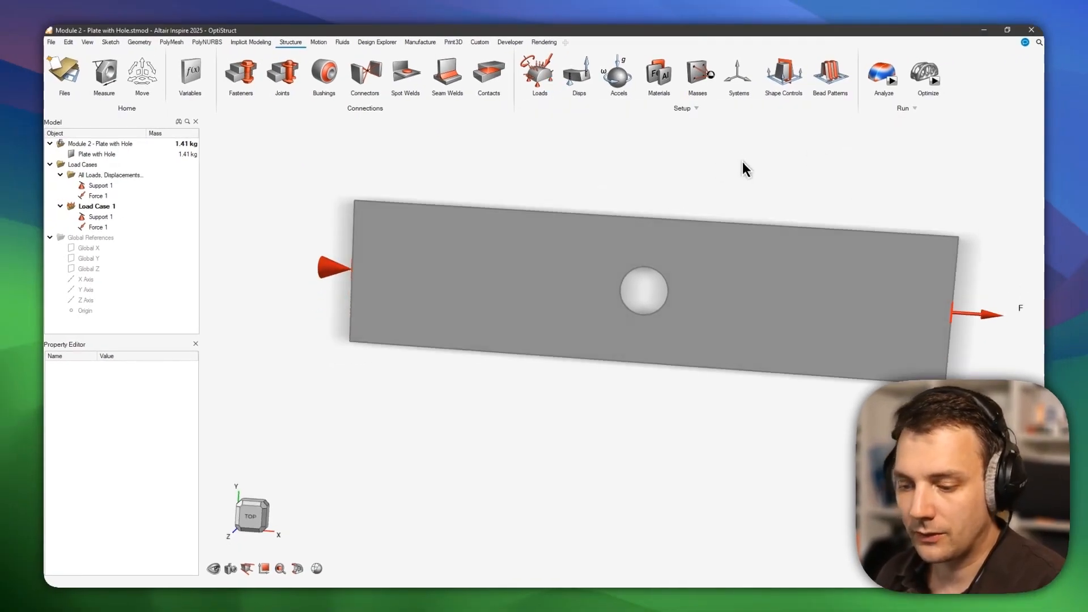
middle_drag(781, 203, 770, 215)
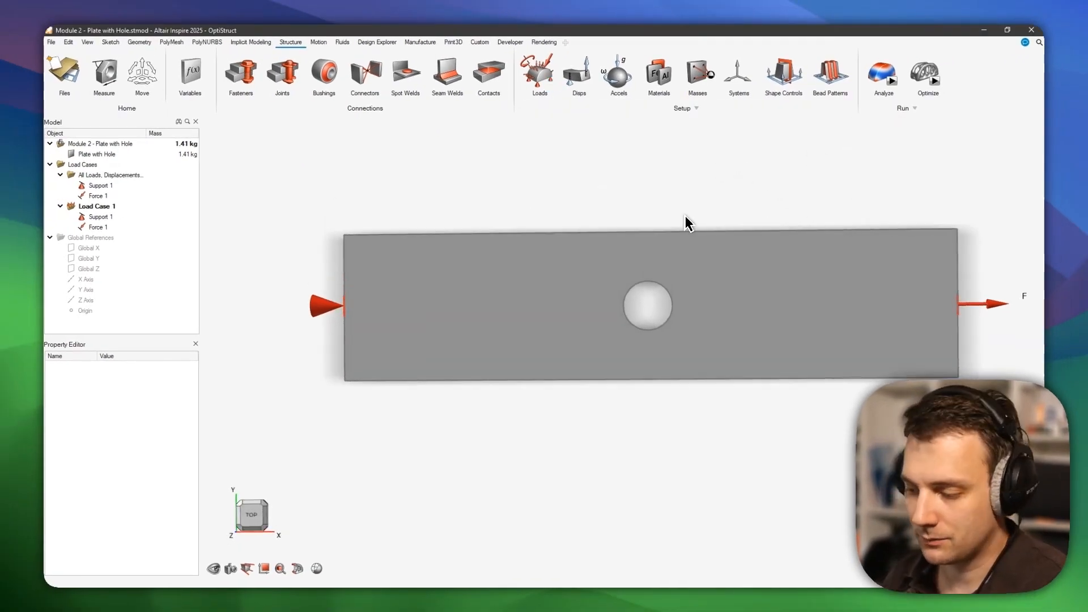
mouse_move(884, 94)
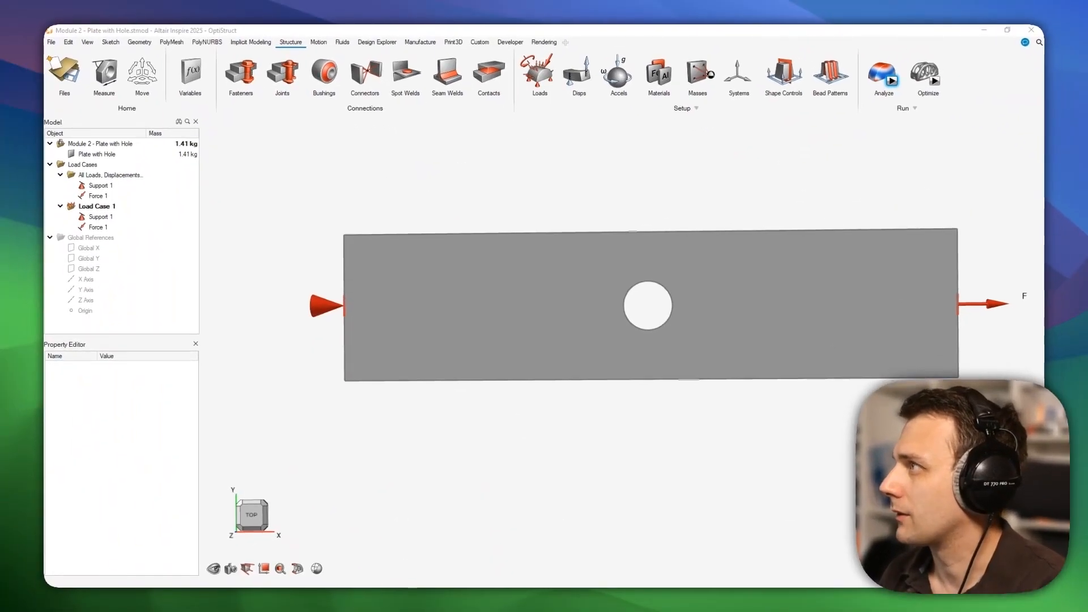
Name the OptiStruct run 'Module 2 - Plate with Hole 20mm' and set Speed/Accuracy to Faster.
click(892, 81)
drag(894, 103, 735, 121)
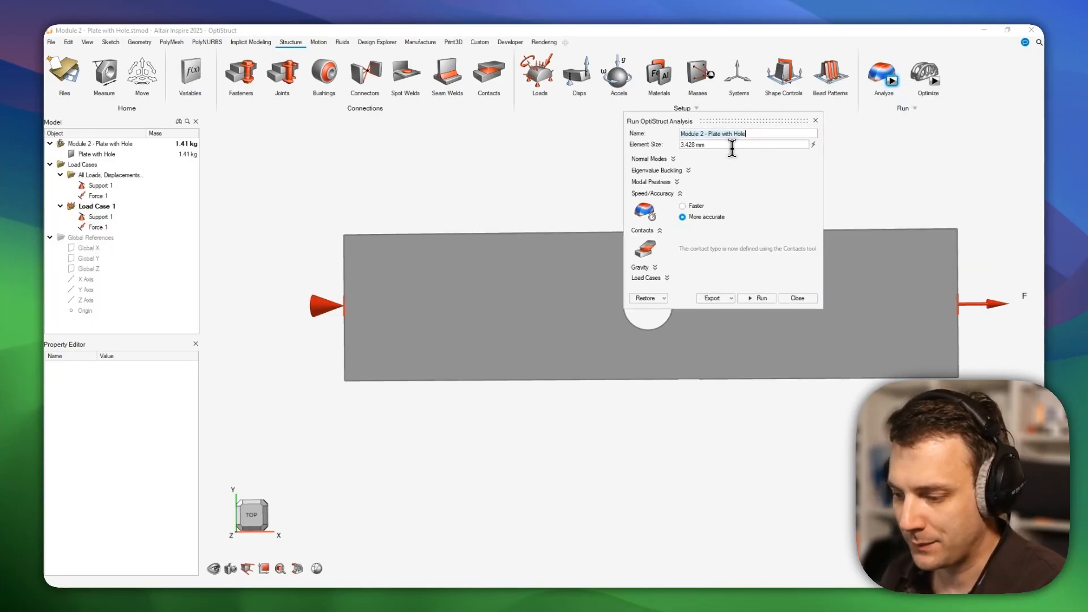
click(758, 133)
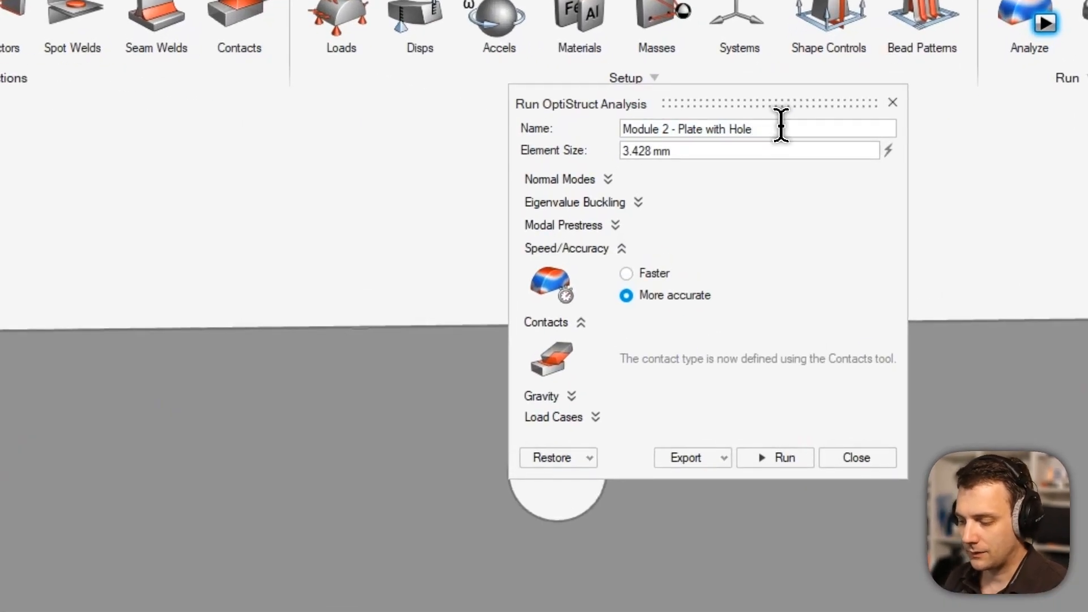
text(20mm)
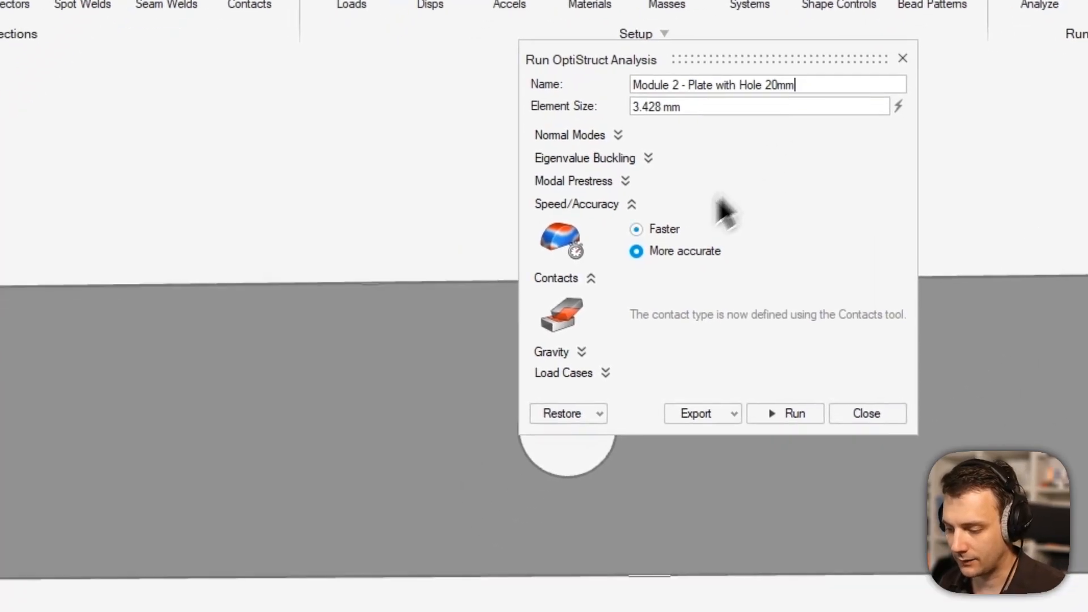
click(651, 276)
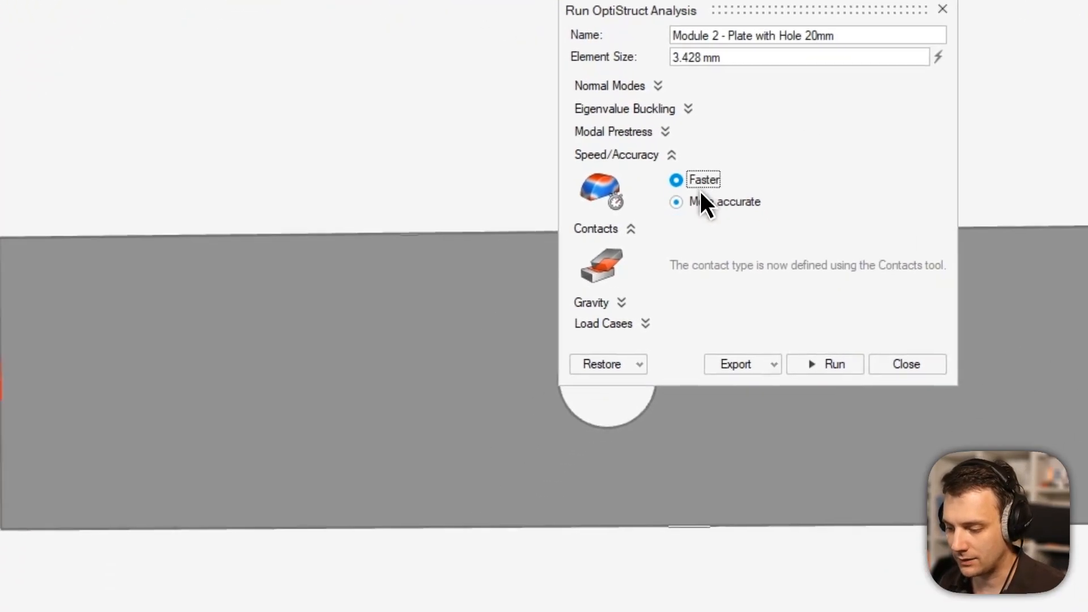
click(711, 201)
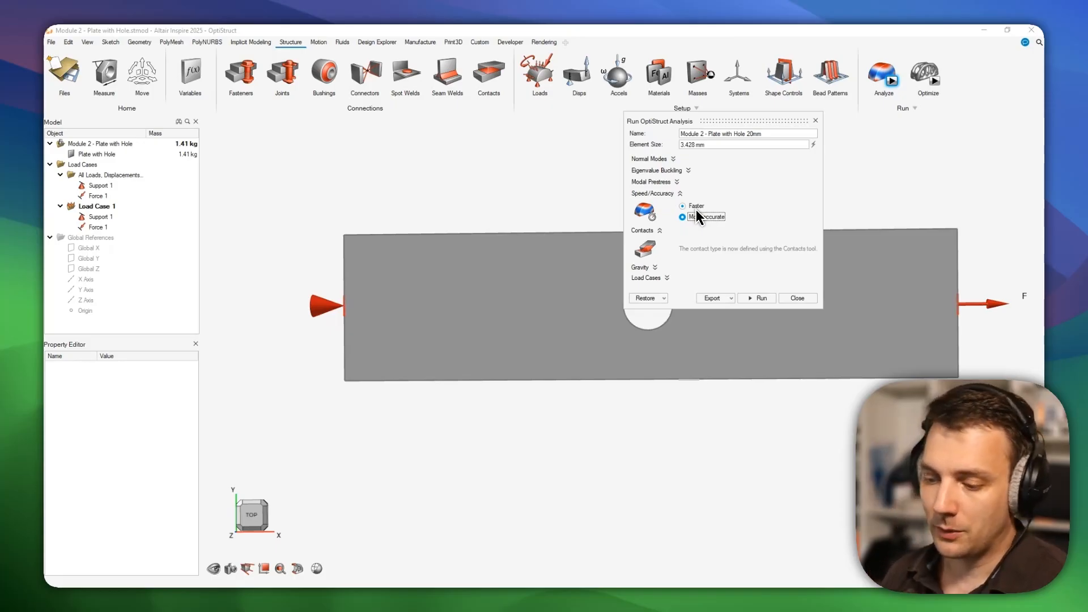
click(697, 206)
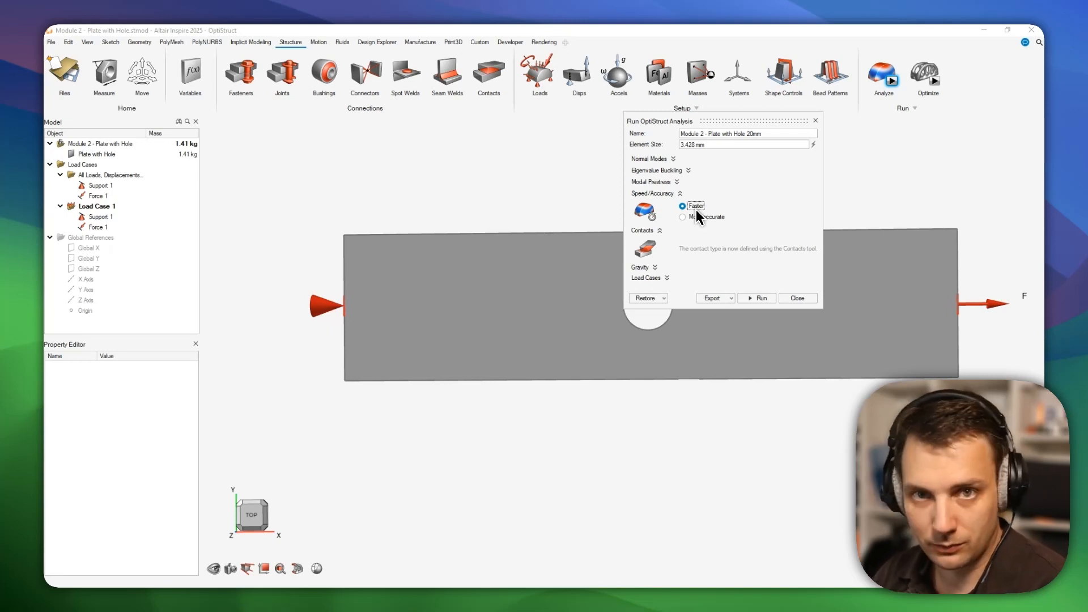
Set the element size to 20 mm and start measuring near the hole, then cancel.
click(715, 144)
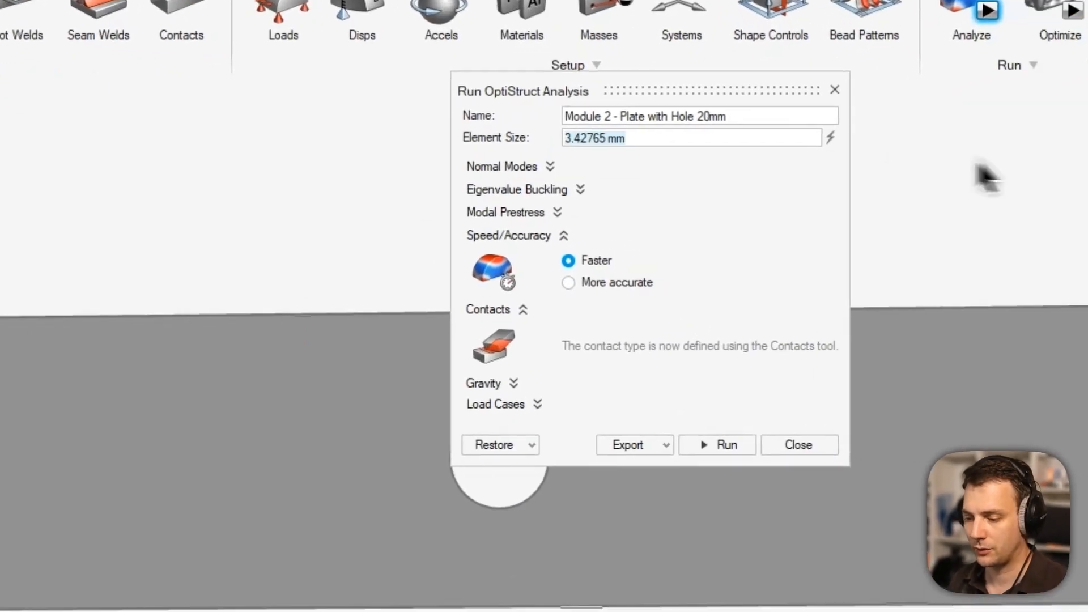
text(20)
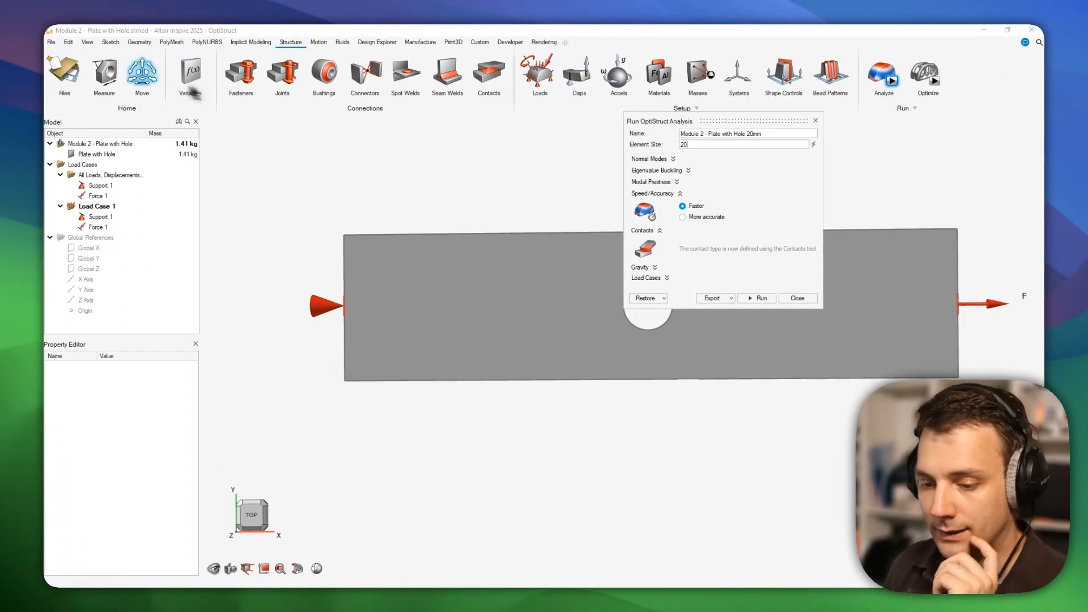
click(105, 76)
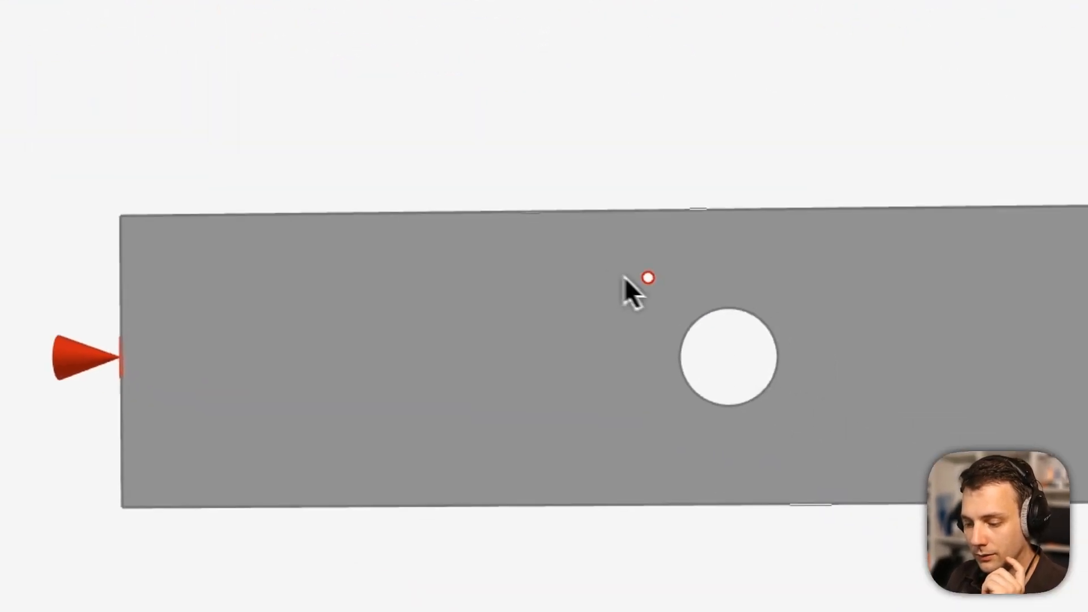
click(1081, 429)
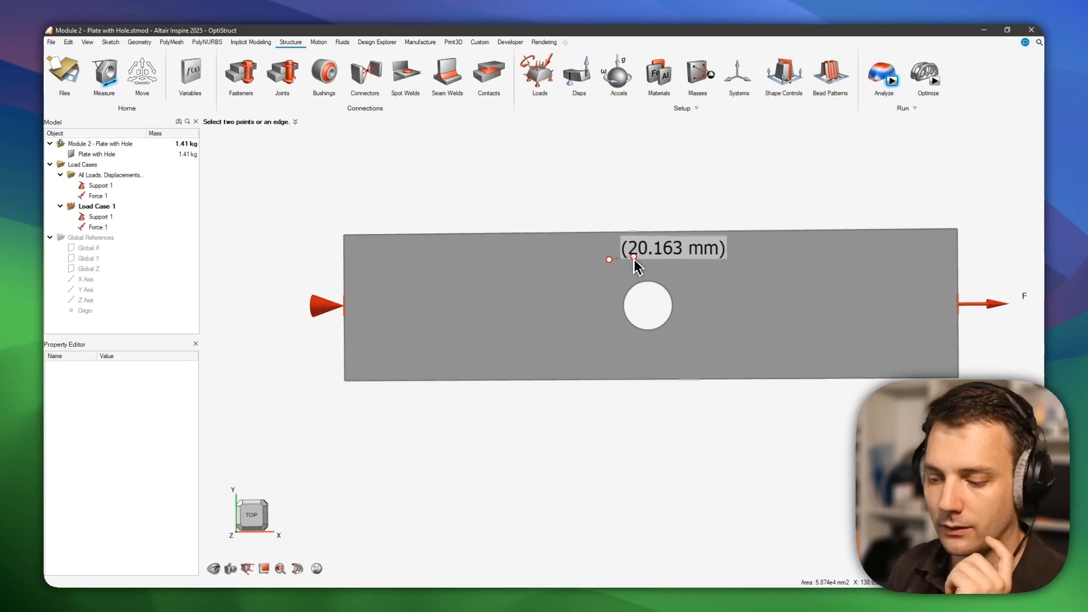
key(Escape)
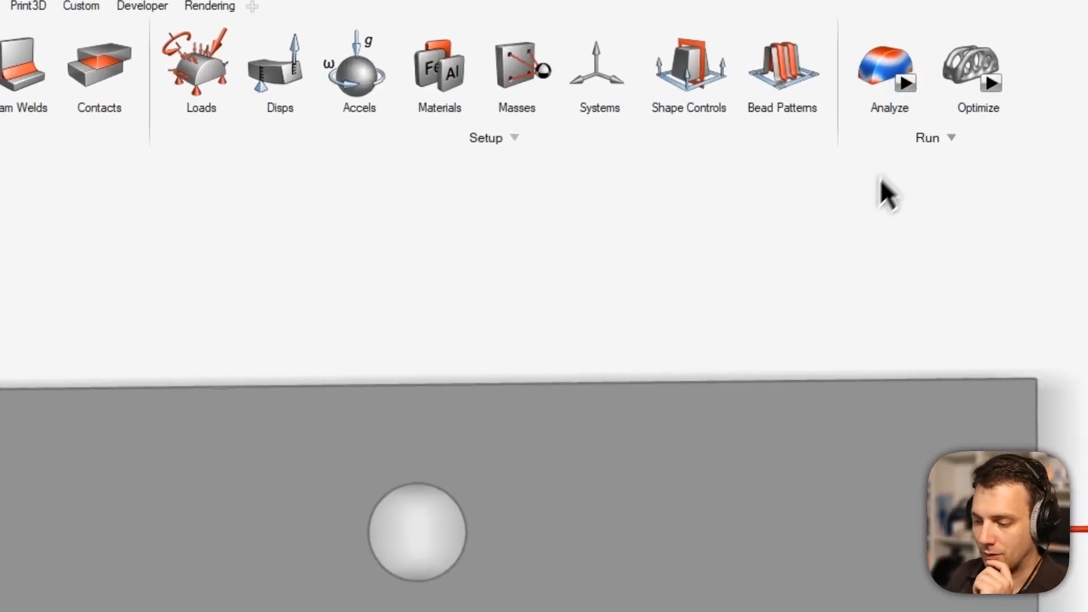
Reopen the run settings and launch the 20mm analysis.
mouse_move(882, 103)
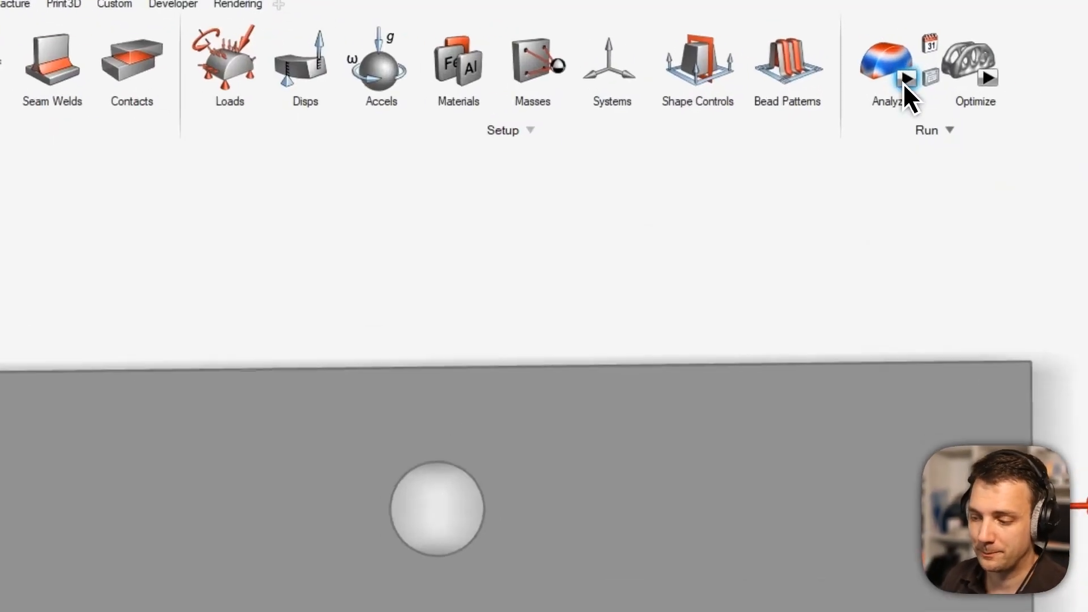
click(891, 83)
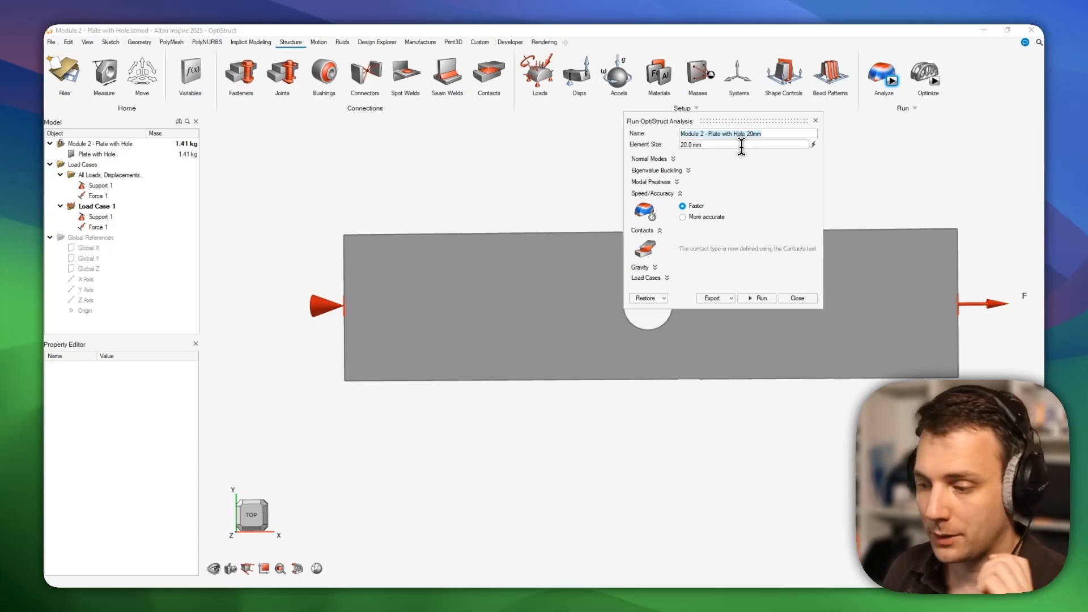
click(772, 135)
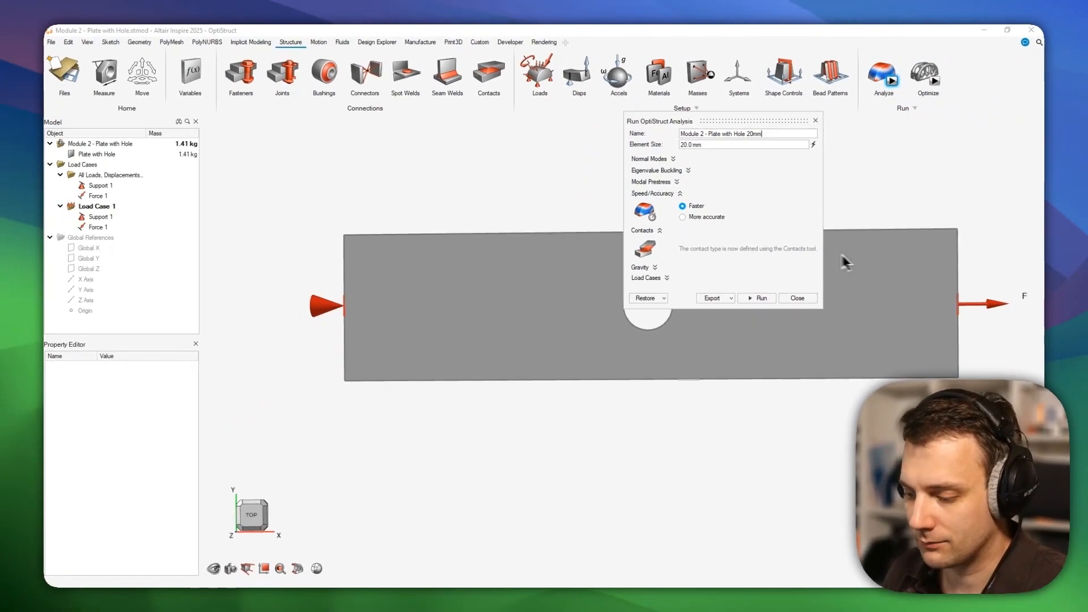
click(765, 297)
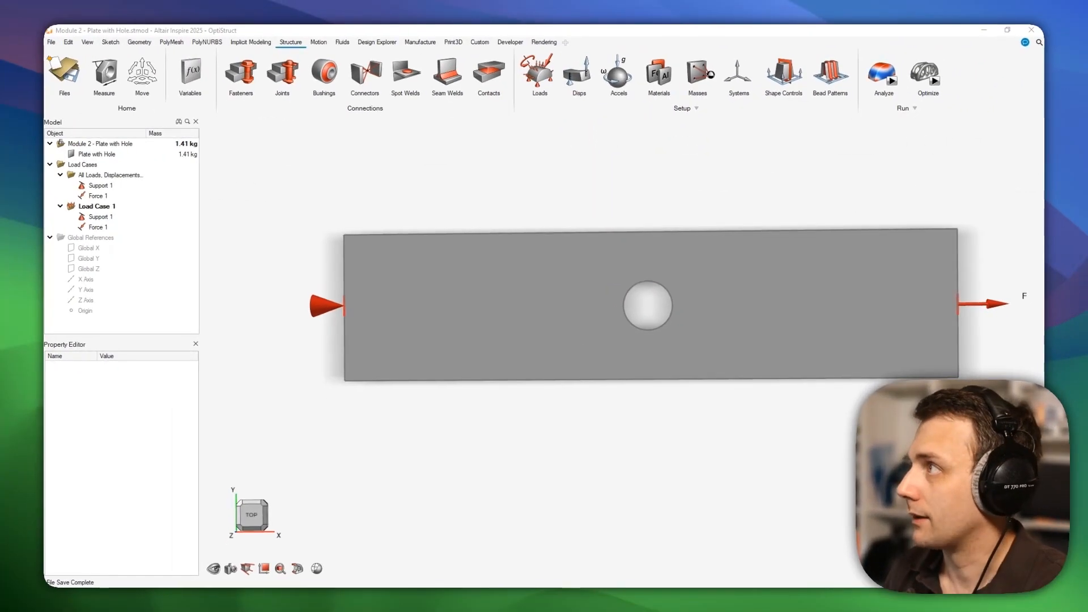
Move the Run Status window to the upper right and view the Run Options preferences (OptiStruct solver).
drag(270, 273, 849, 102)
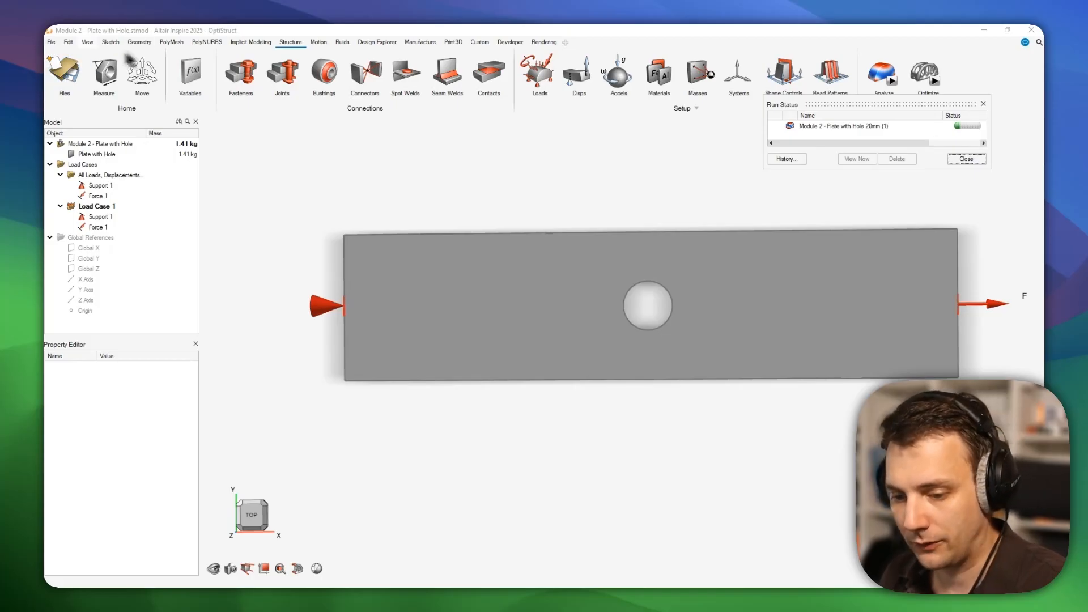
click(51, 42)
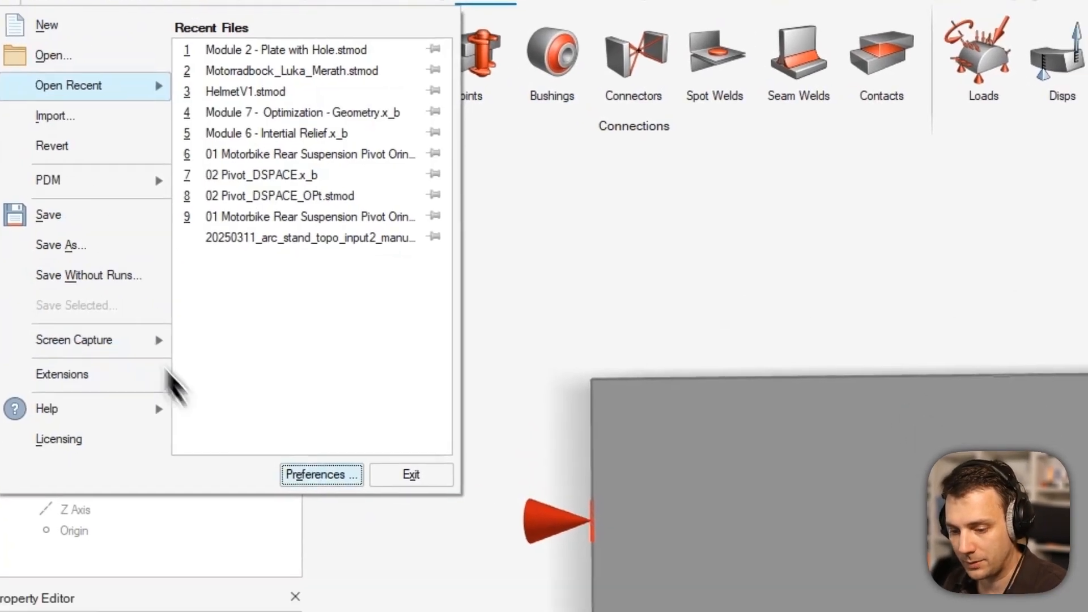
click(321, 476)
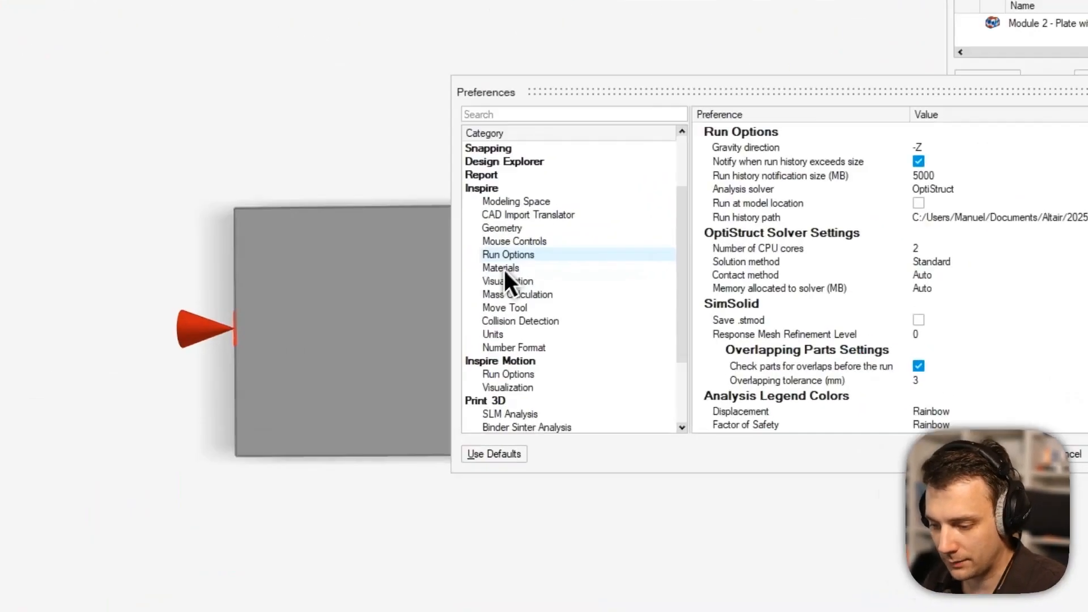
click(507, 263)
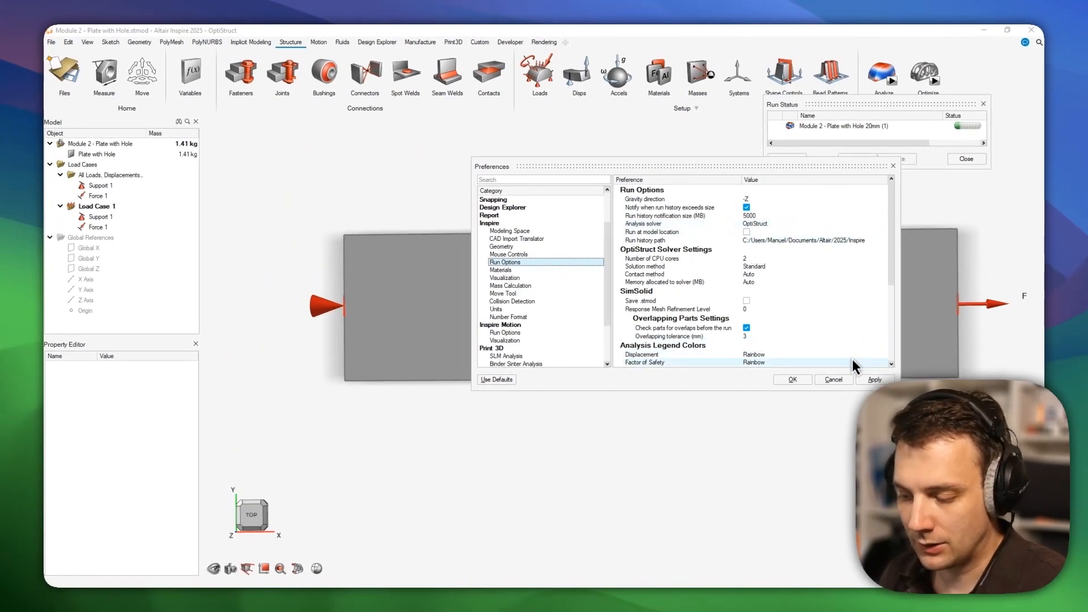
Cancel Preferences and open the 20mm run's output folder from Run Status.
click(832, 381)
click(816, 126)
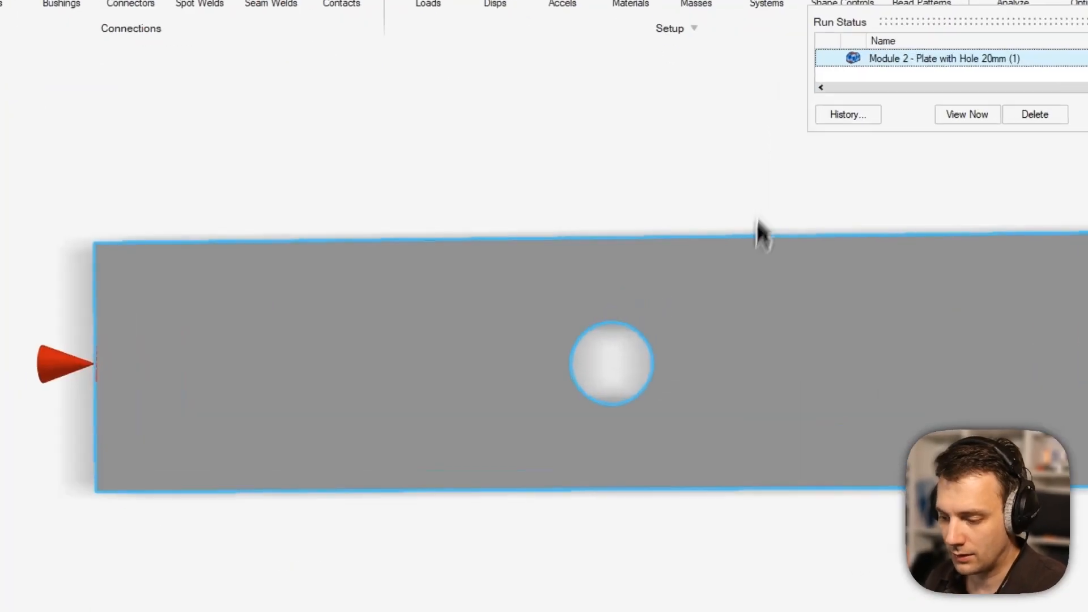
click(709, 253)
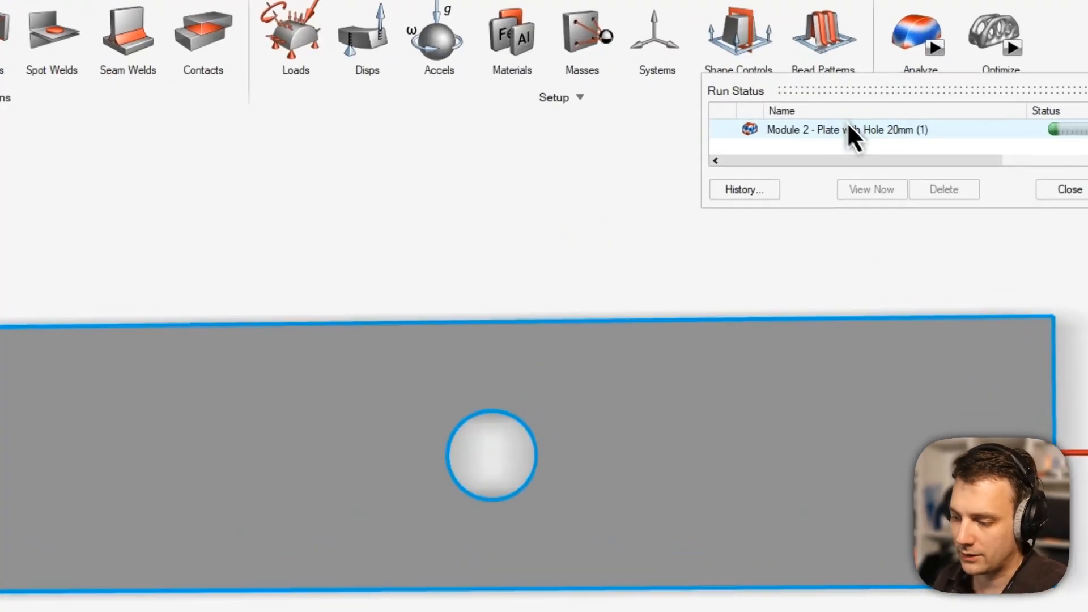
right_click(850, 125)
click(932, 161)
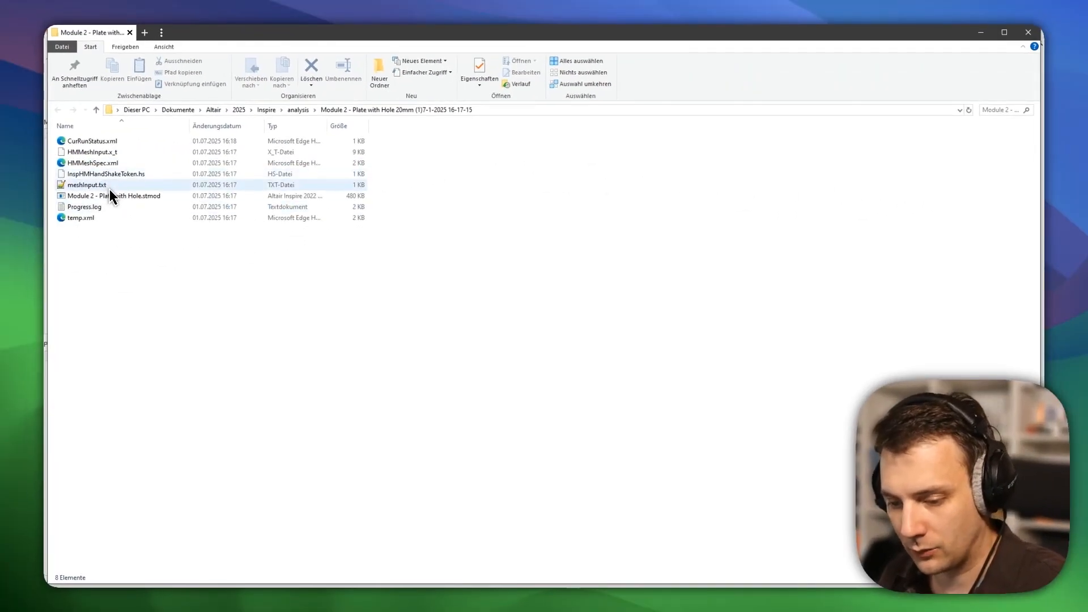
Watch solver outputs such as optiAnalysis.fem appear in the 20mm run folder, then reselect the run.
drag(338, 33, 477, 78)
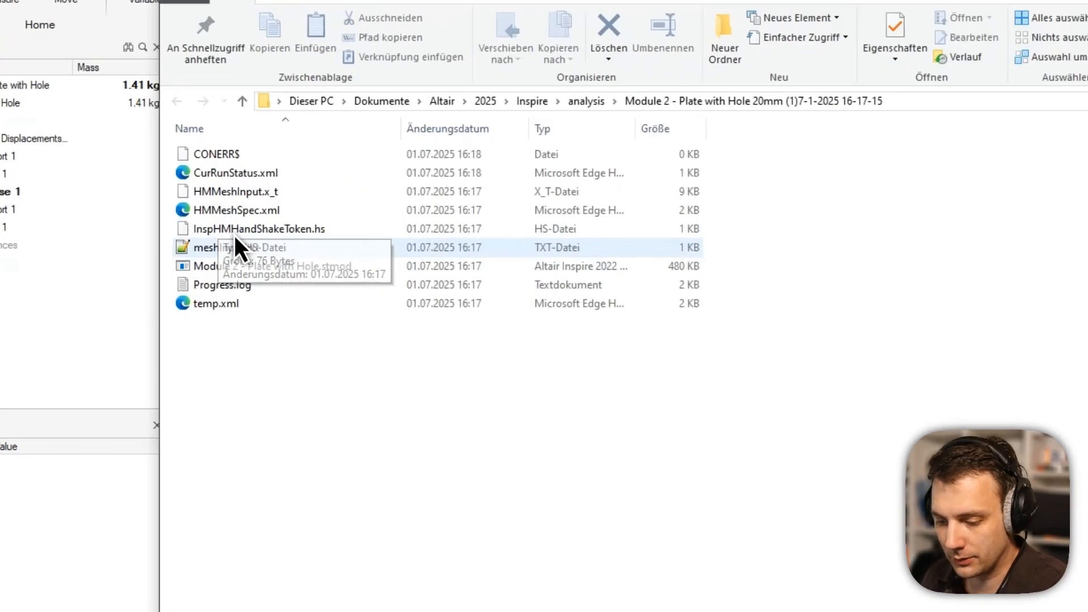
click(236, 245)
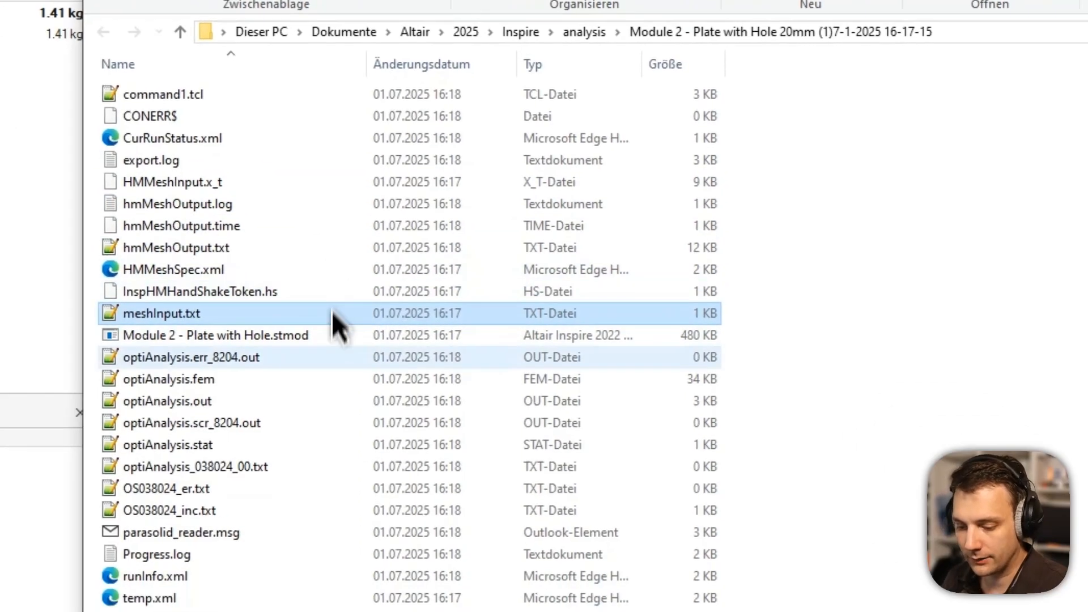
click(278, 431)
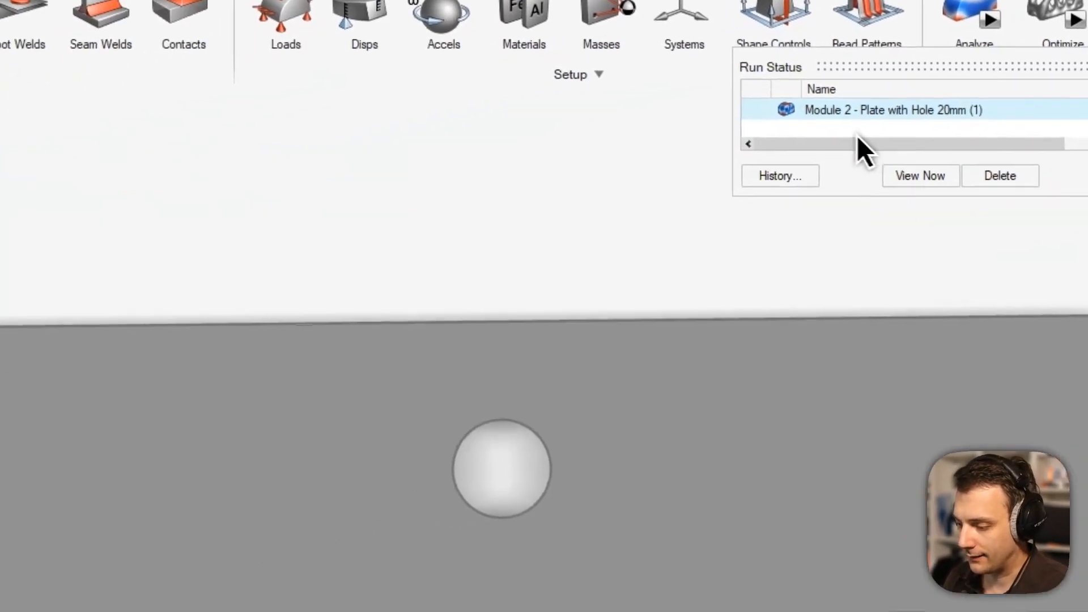
click(848, 117)
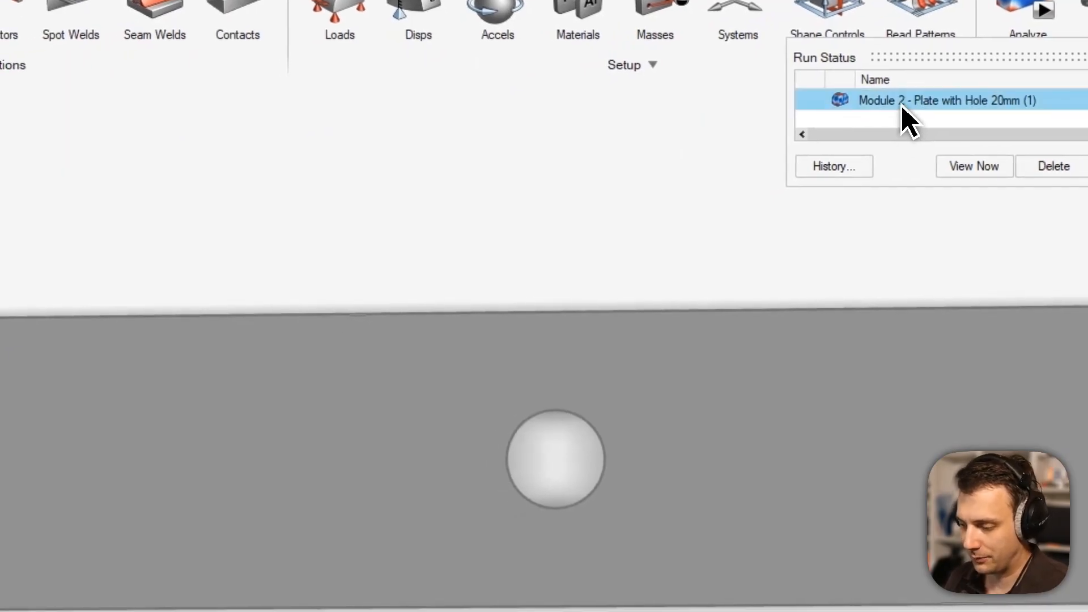
Load the 20mm run's von Mises stress with Min/Max callouts, peaking at 9.099e+01 MPa.
double_click(901, 106)
right_drag(714, 397, 621, 306)
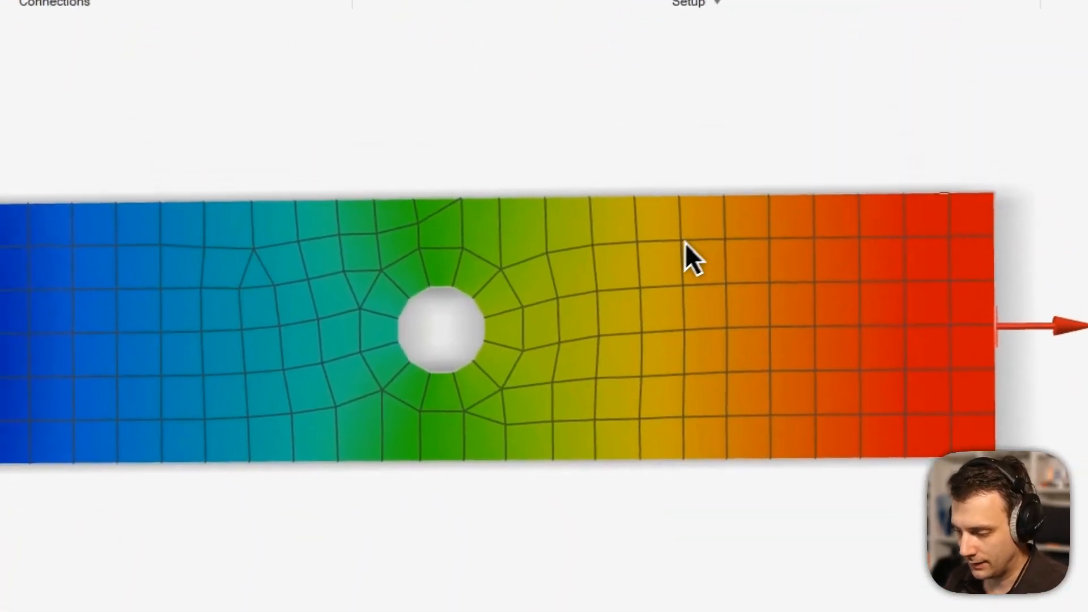
click(945, 178)
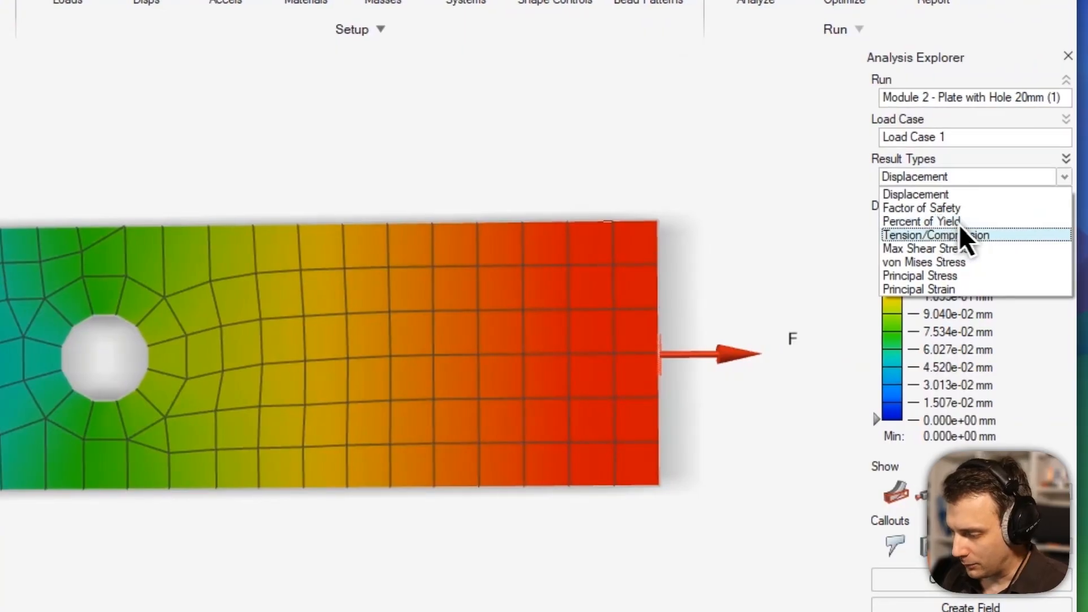
click(982, 264)
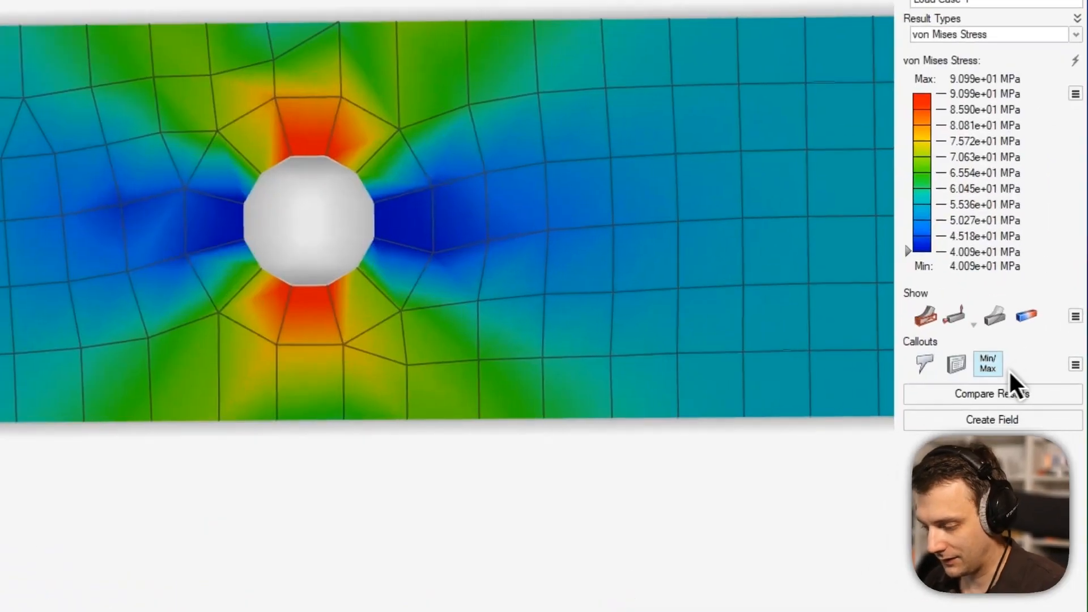
click(989, 366)
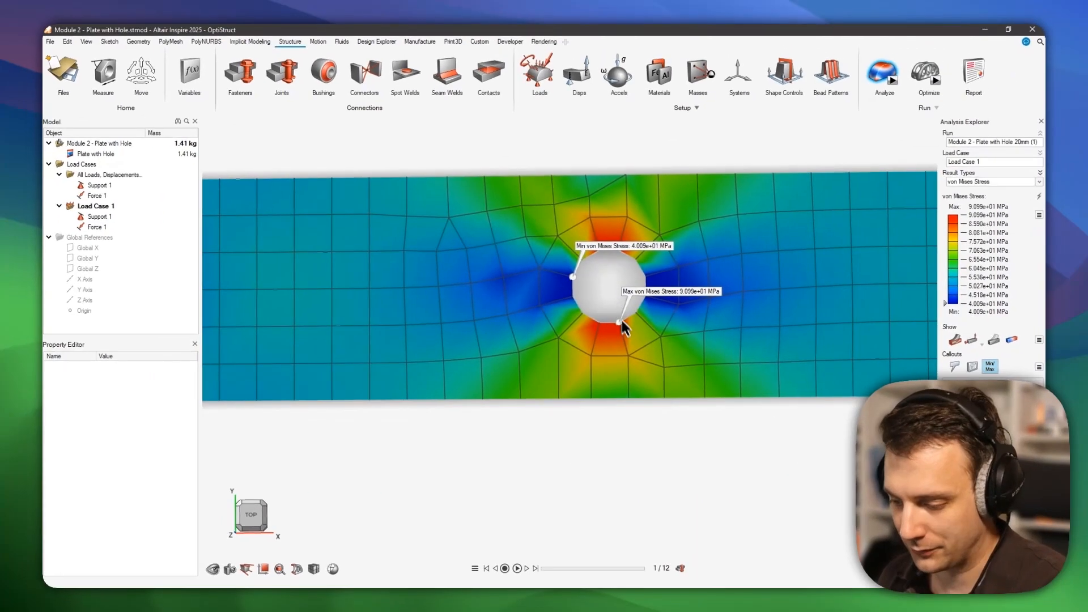
scroll(657, 310, up, 1)
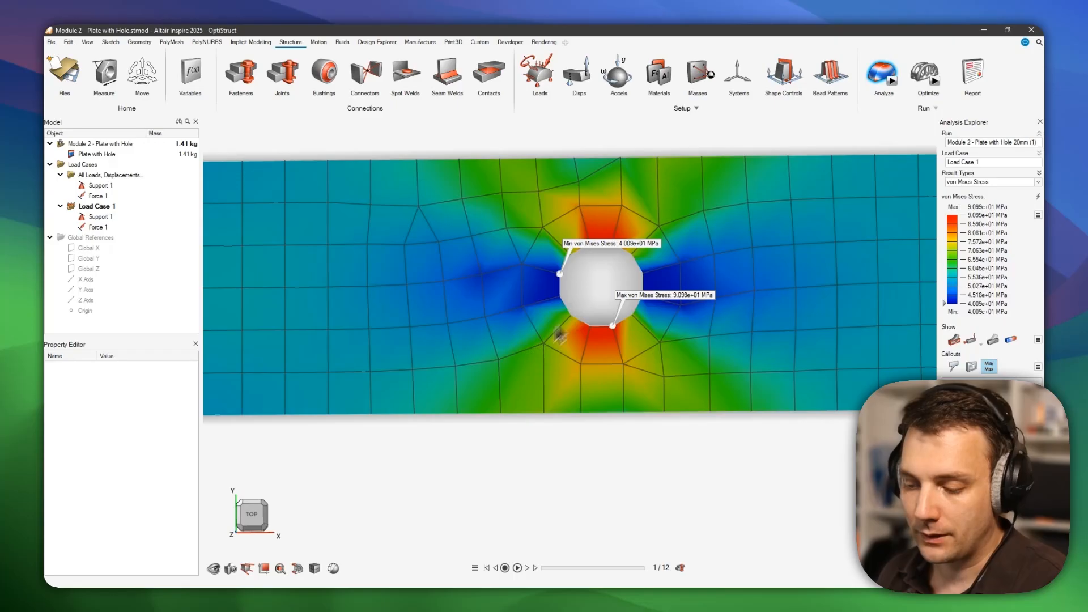
key(alt+Tab)
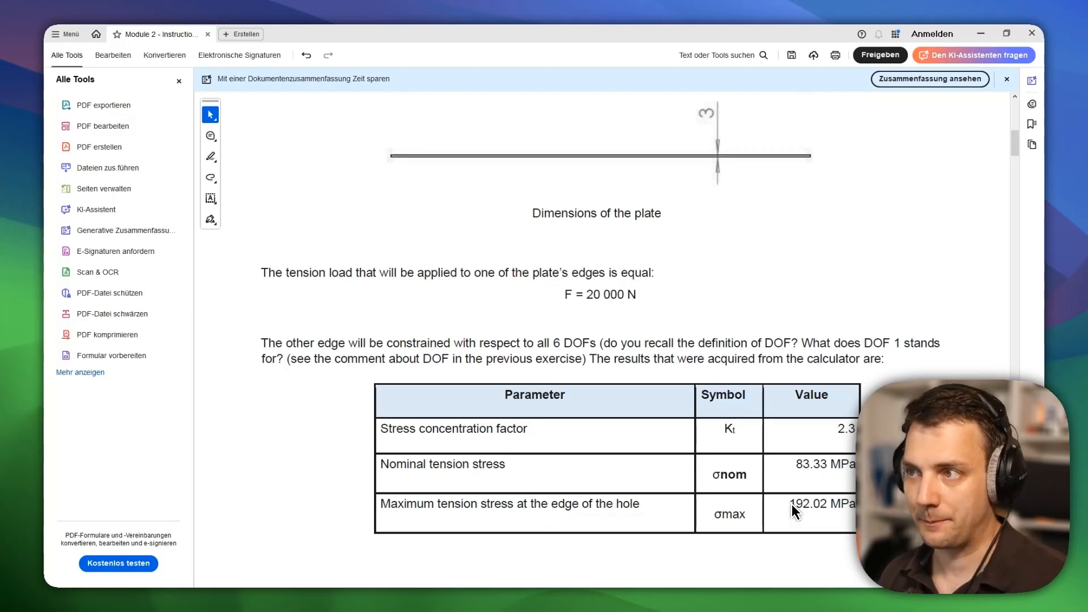
Review the PDF's von Mises contour figures for 20 mm to 1 mm elements, then minimize Acrobat.
key(alt+Tab)
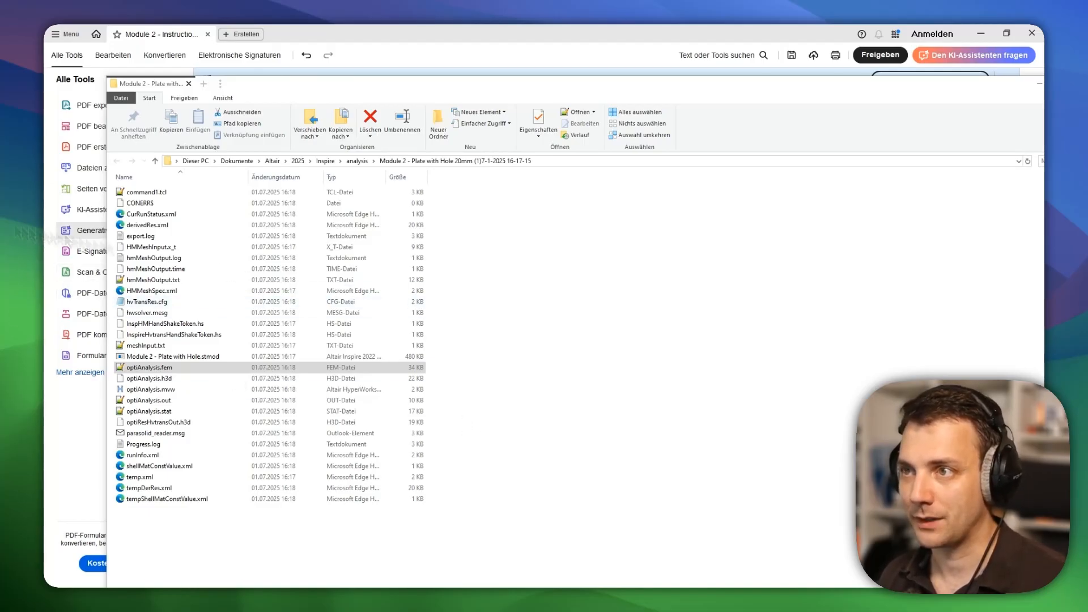
key(alt+Tab)
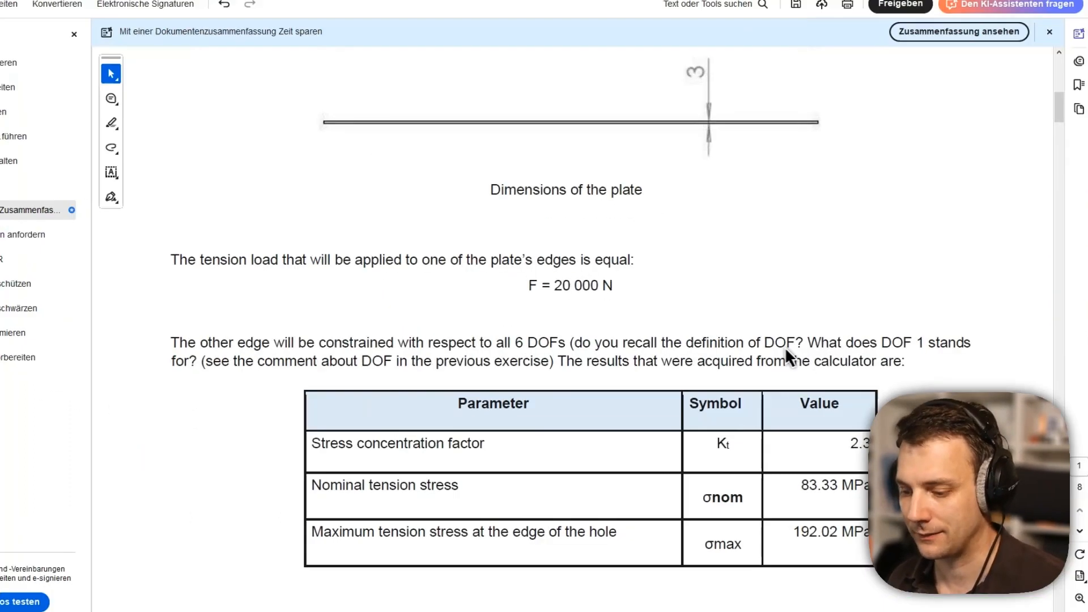
scroll(795, 343, down, 4)
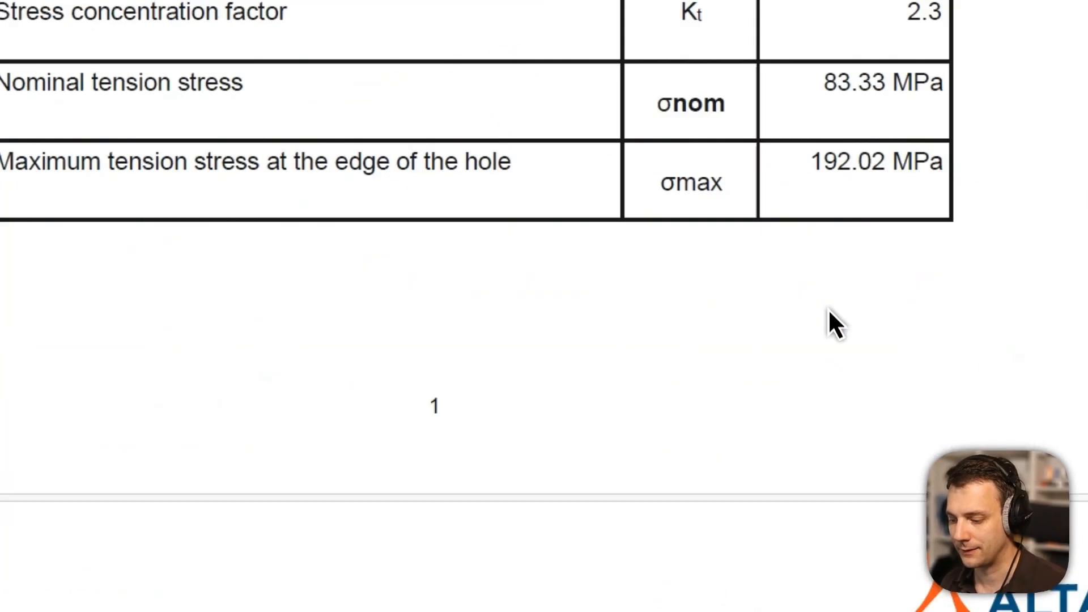
scroll(828, 308, up, 10)
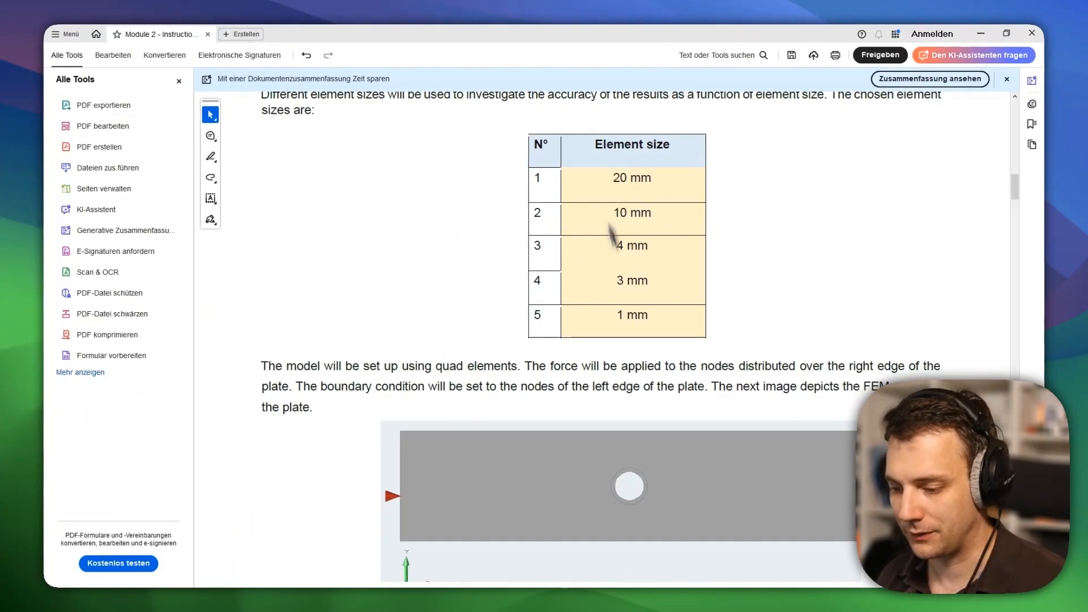
scroll(623, 272, down, 15)
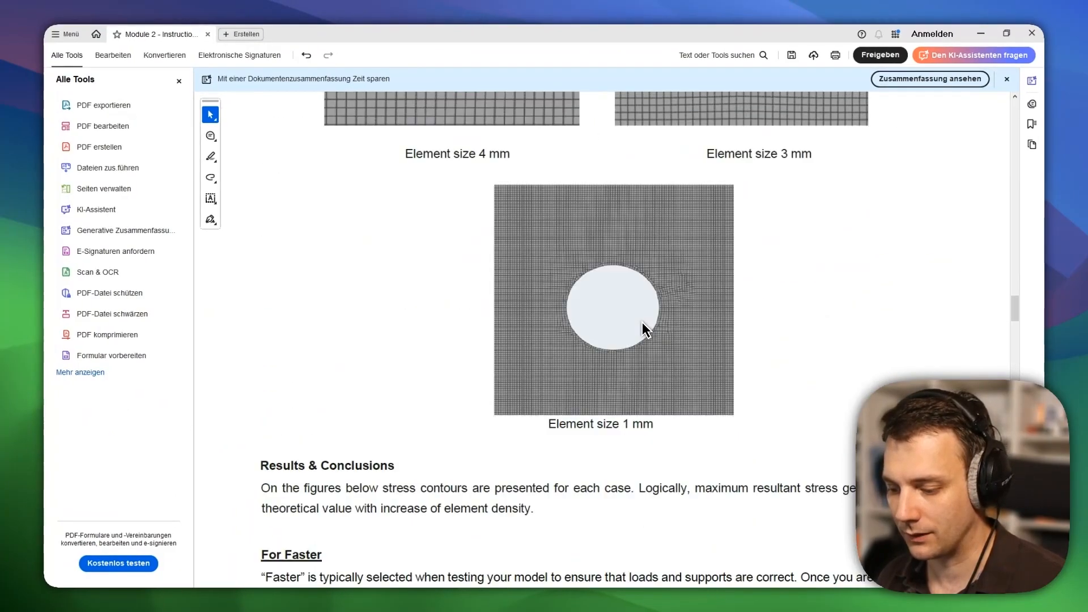
scroll(641, 322, down, 10)
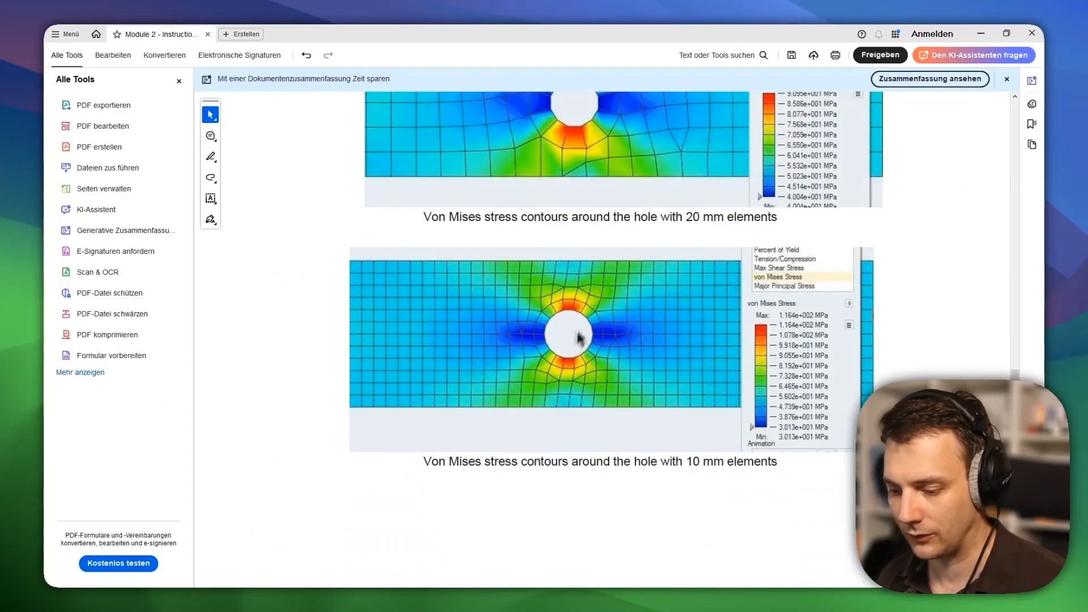
scroll(579, 339, down, 15)
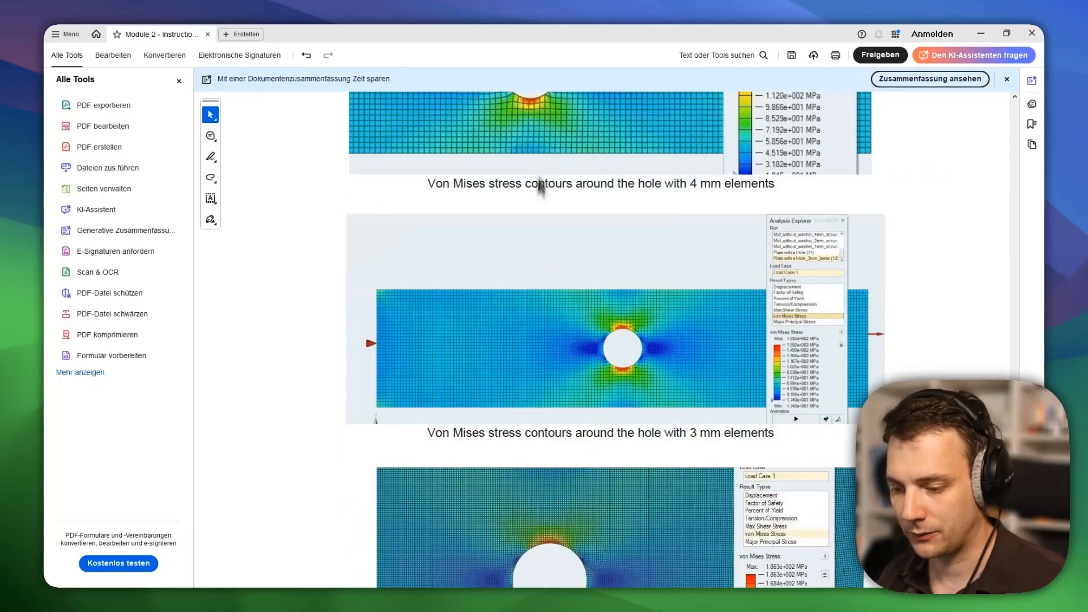
scroll(536, 261, down, 8)
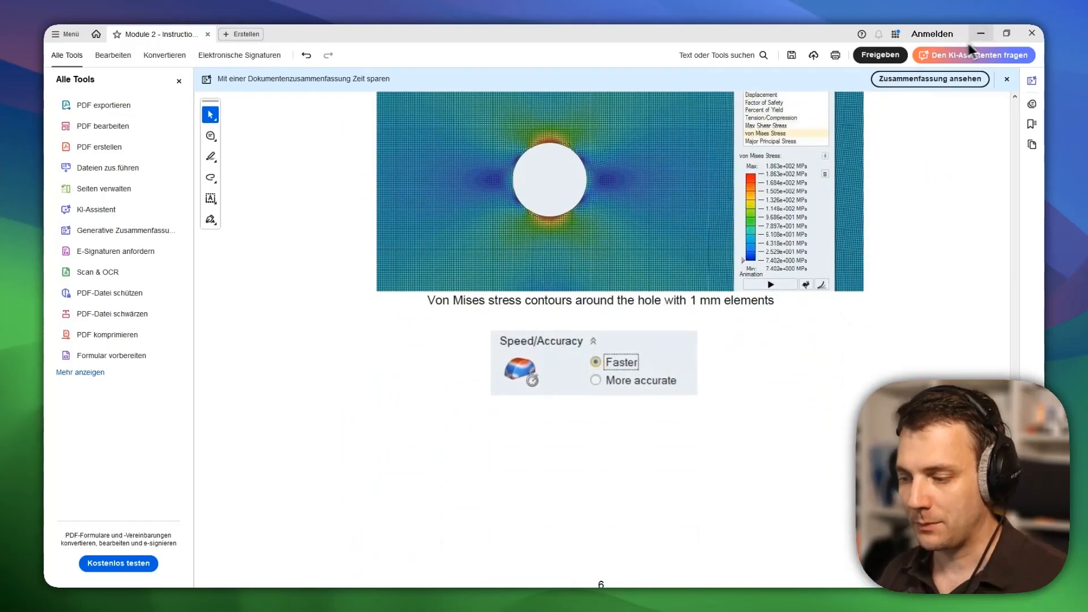
click(980, 34)
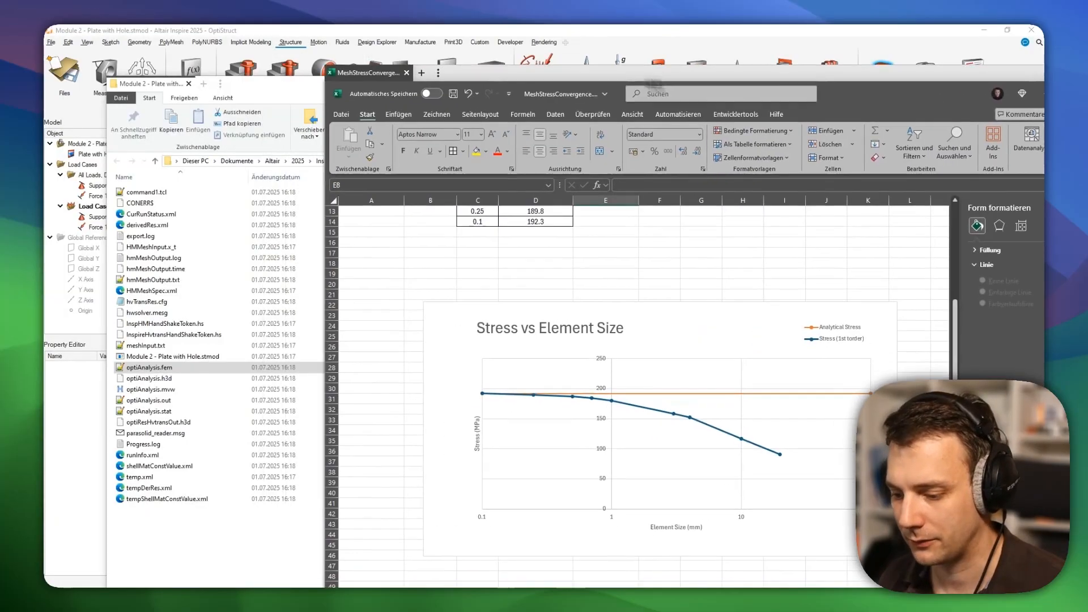
Select the Stress vs Element Size chart and read its points: 90.95 at 20 mm, 116.5 at 10 mm.
drag(702, 37, 596, 38)
scroll(474, 347, up, 2)
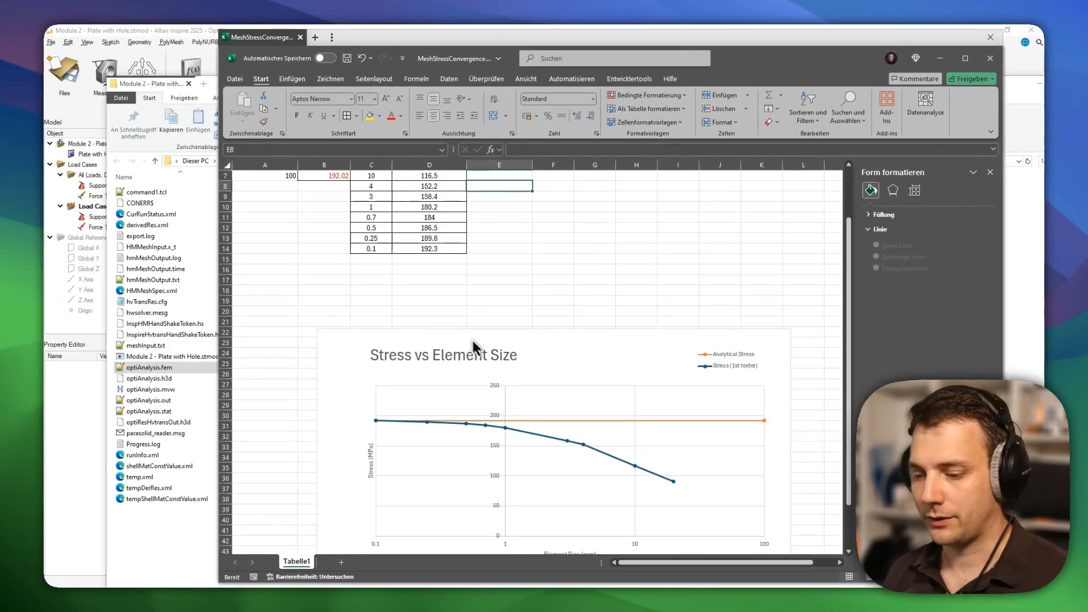
scroll(684, 354, down, 3)
scroll(584, 257, down, 1)
click(555, 239)
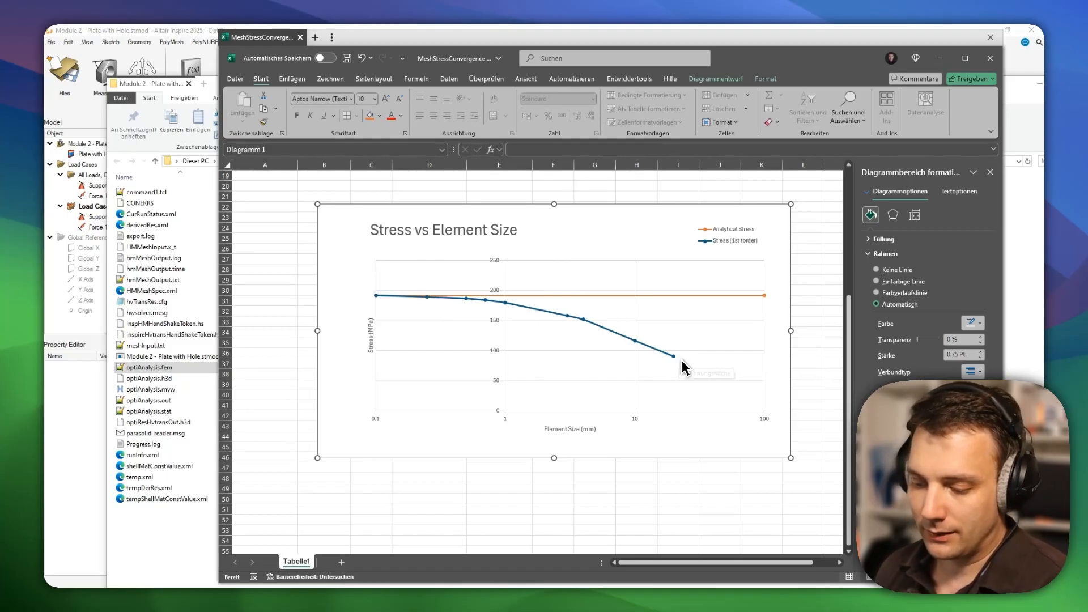
mouse_move(676, 365)
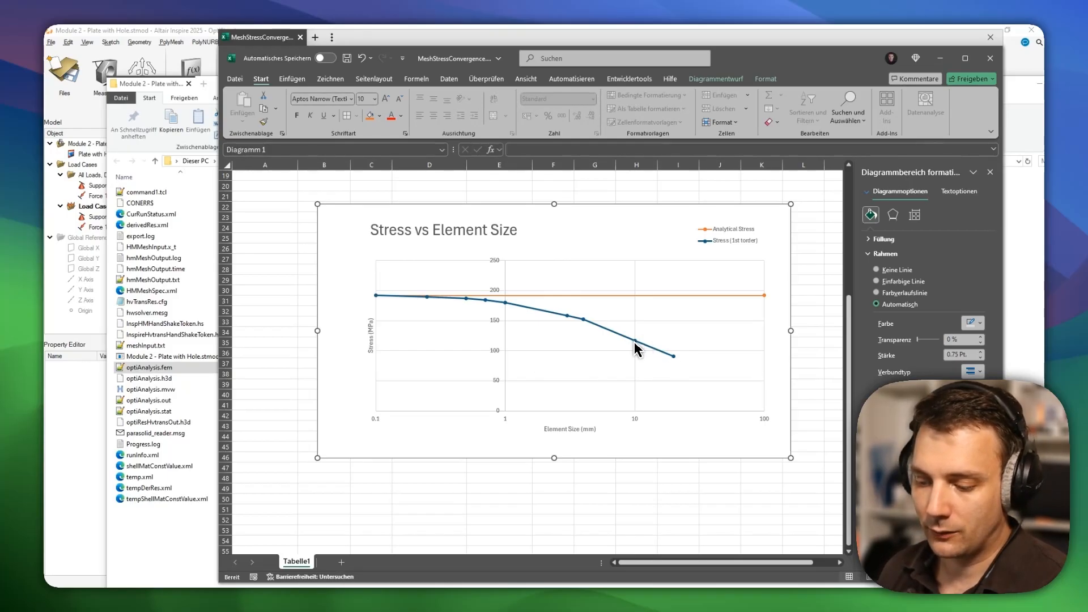
mouse_move(636, 348)
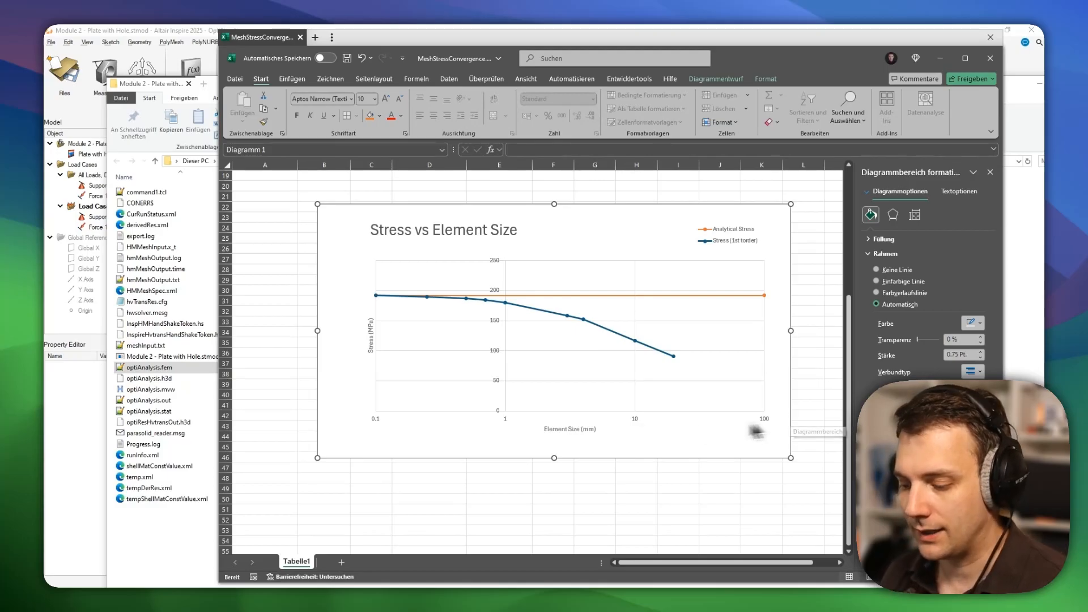
Switch the element-size axis to linear and back to logarithmic 0.1–100, reading 192.3 MPa at 0.1 mm.
click(632, 423)
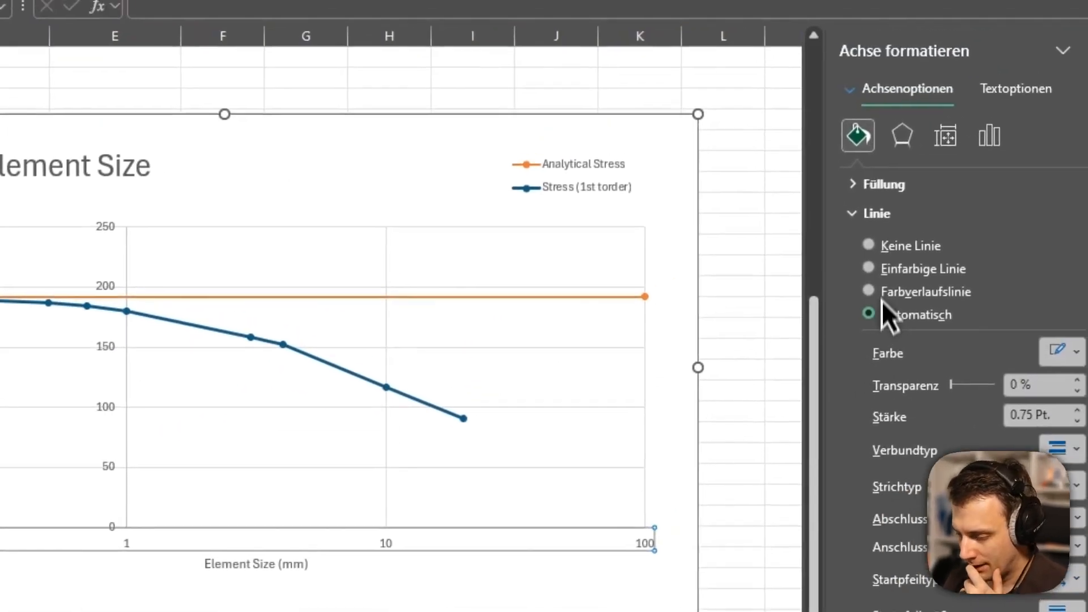
click(899, 182)
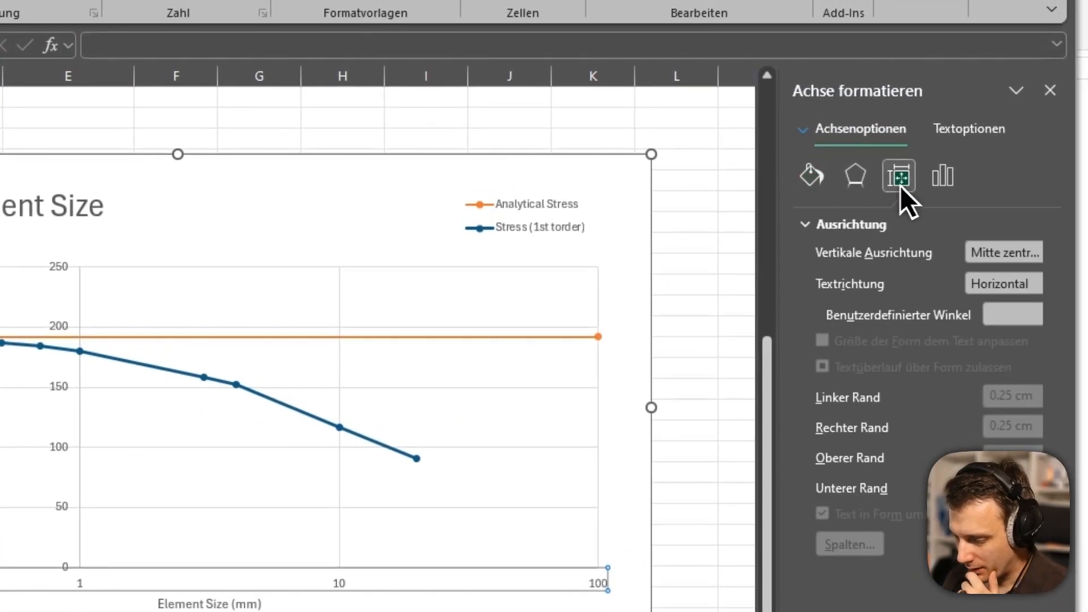
click(943, 179)
click(857, 225)
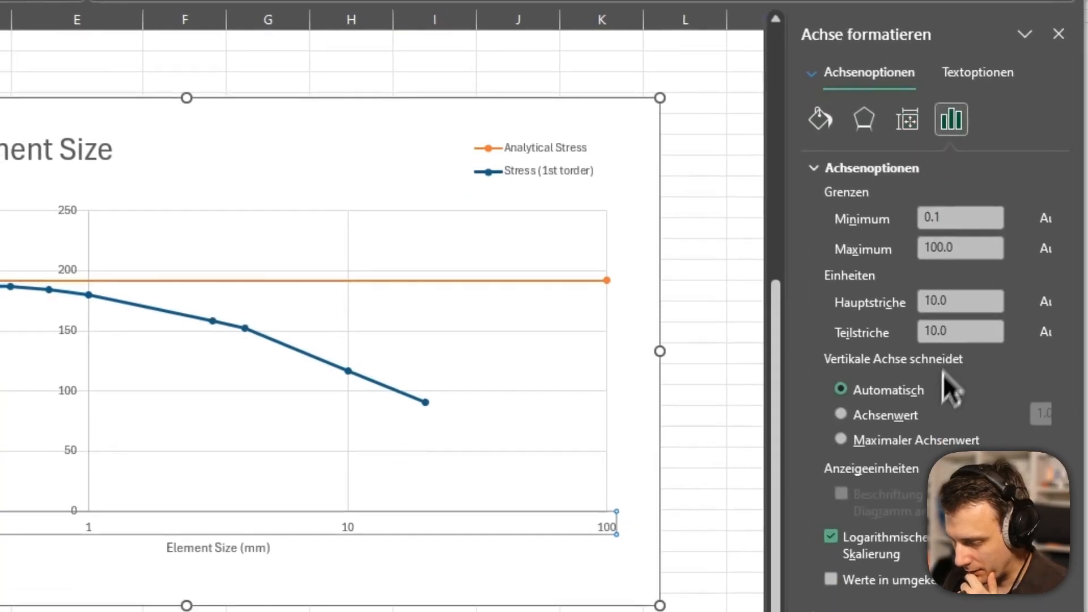
click(872, 602)
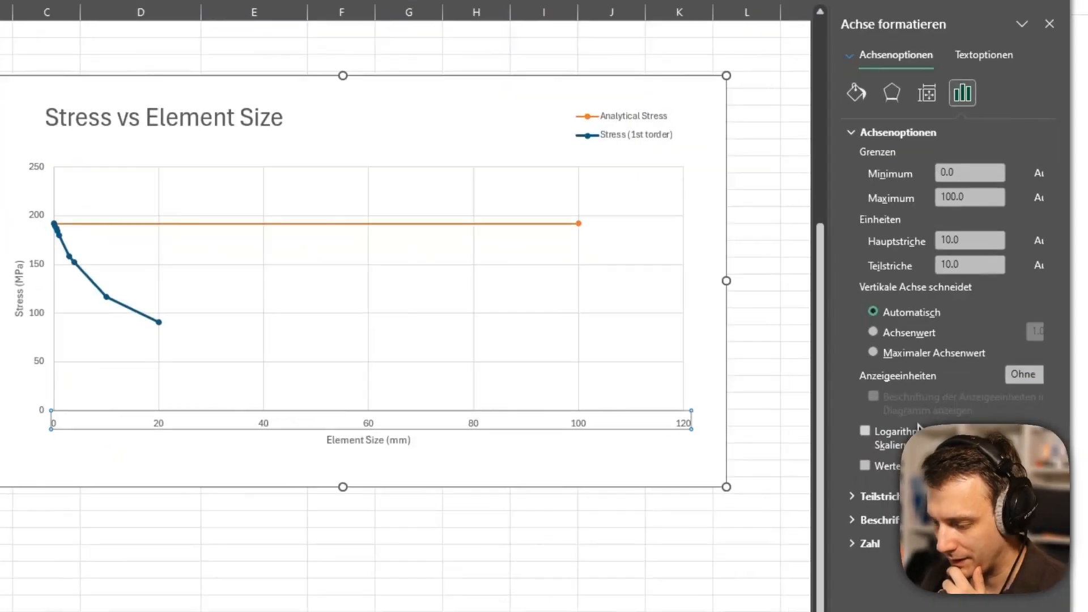
click(907, 431)
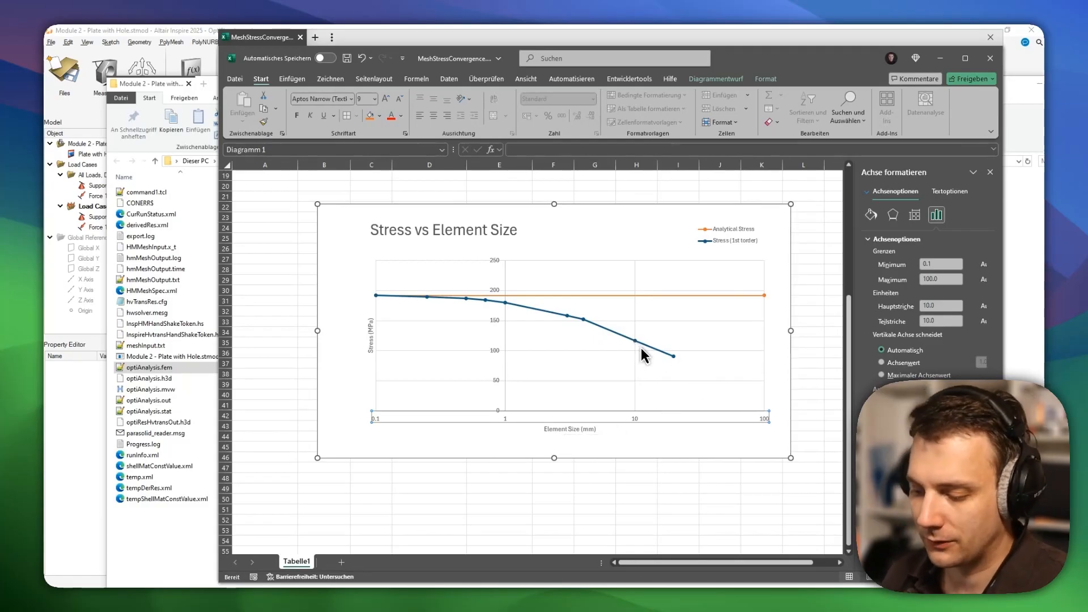
mouse_move(586, 322)
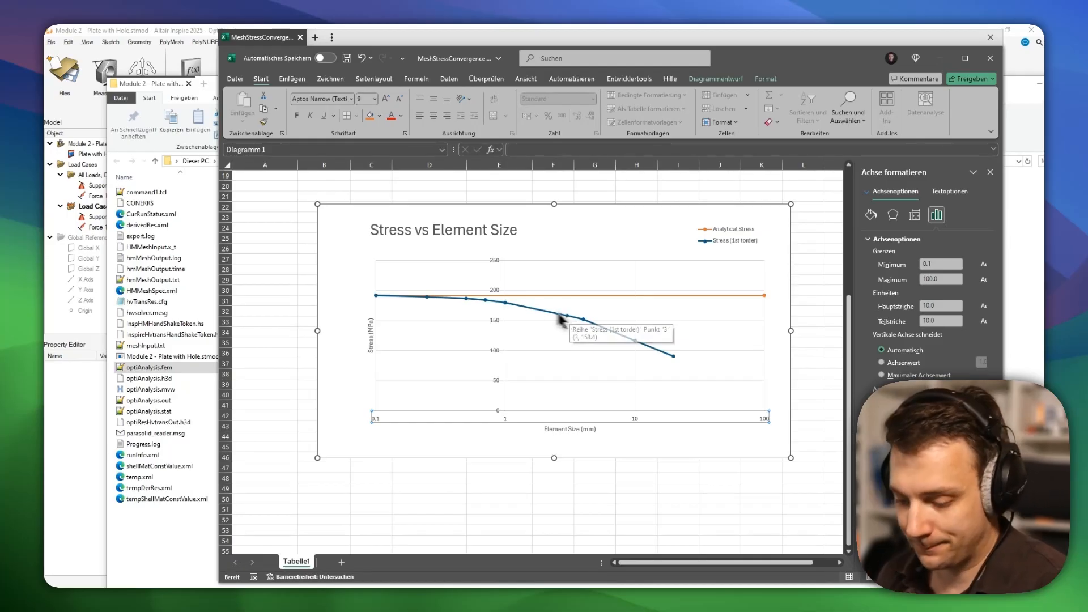
mouse_move(509, 307)
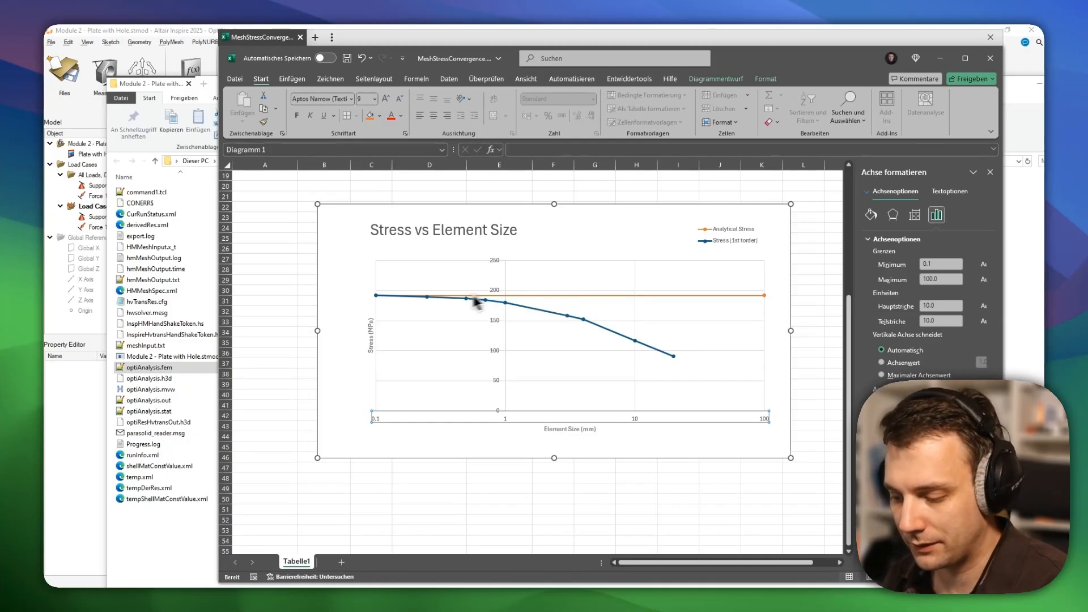
mouse_move(426, 303)
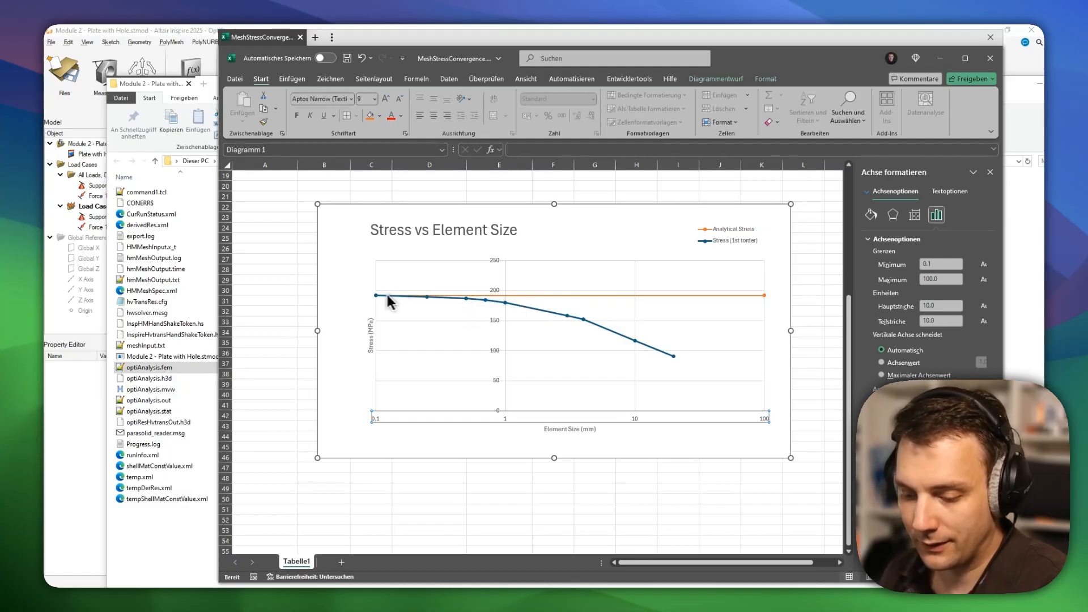
mouse_move(377, 303)
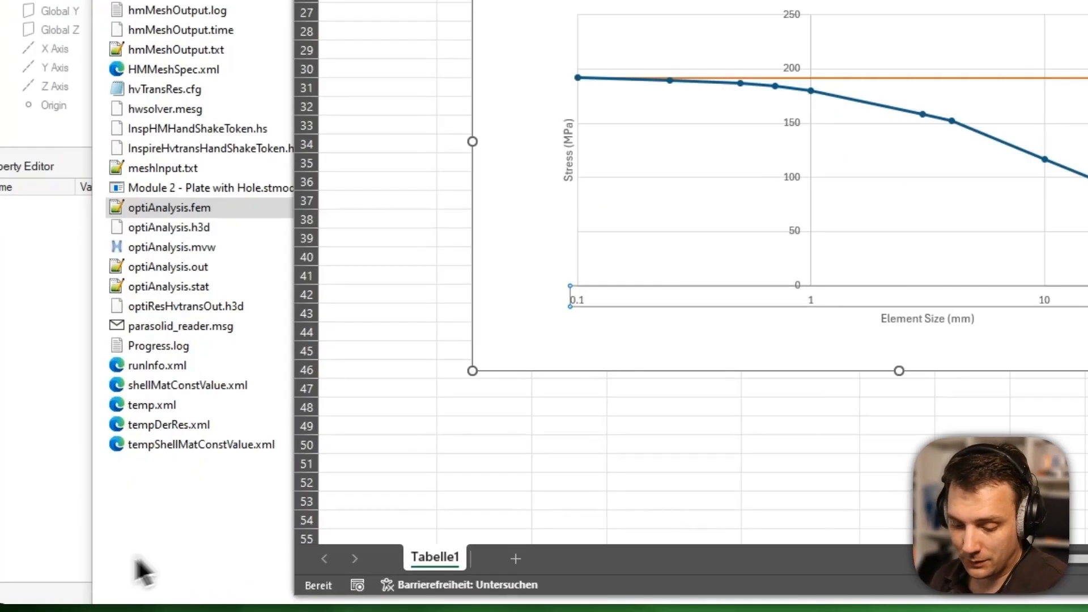
Open the Module 2 - Plate with Hole 0.5 mm run folder and drop its .stmod model into Inspire.
click(142, 573)
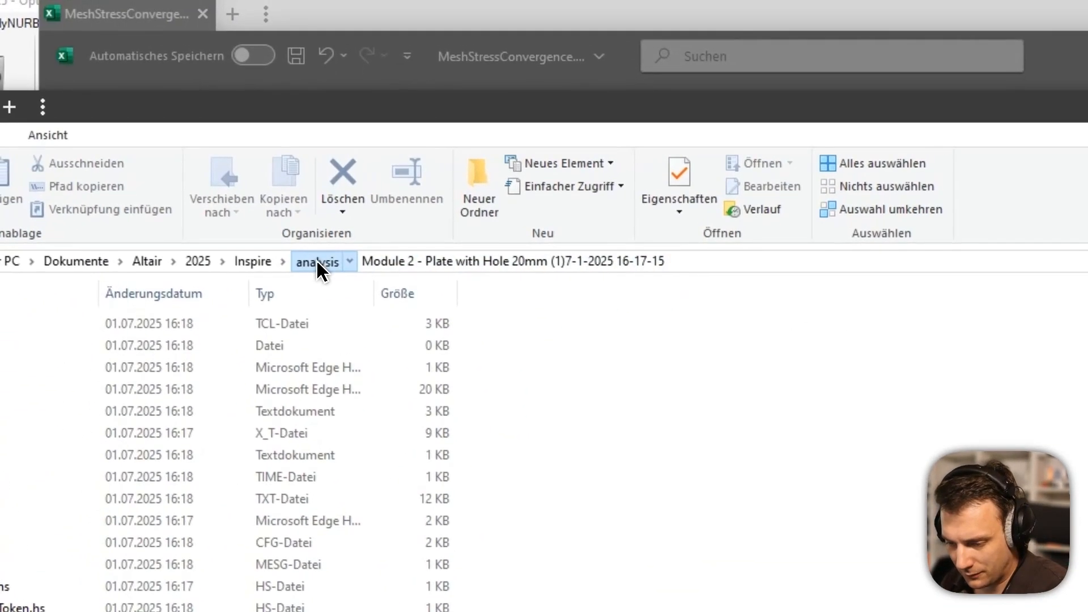
click(316, 261)
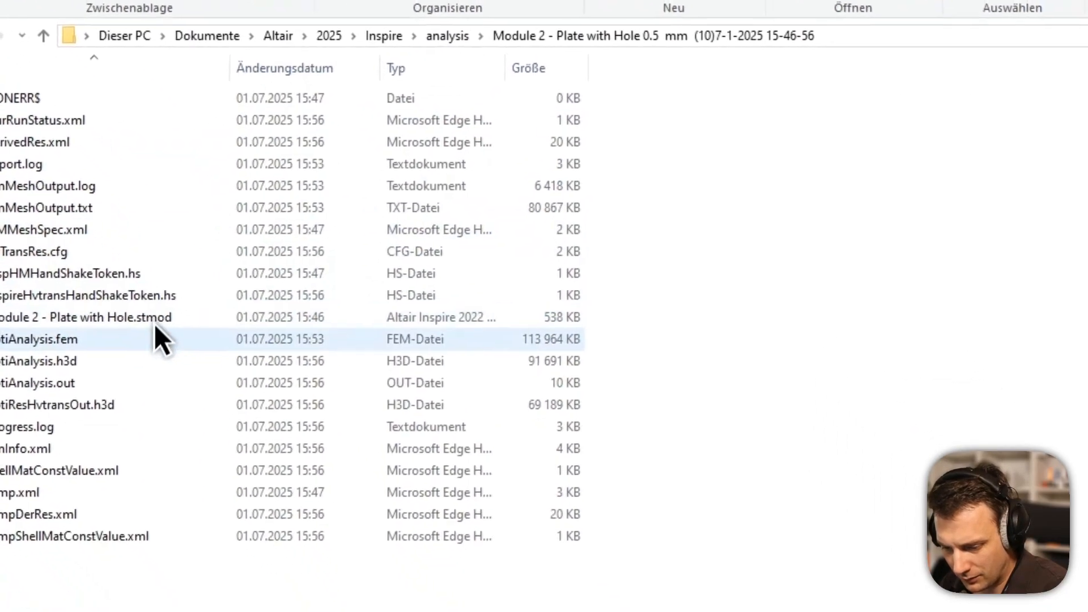
click(225, 443)
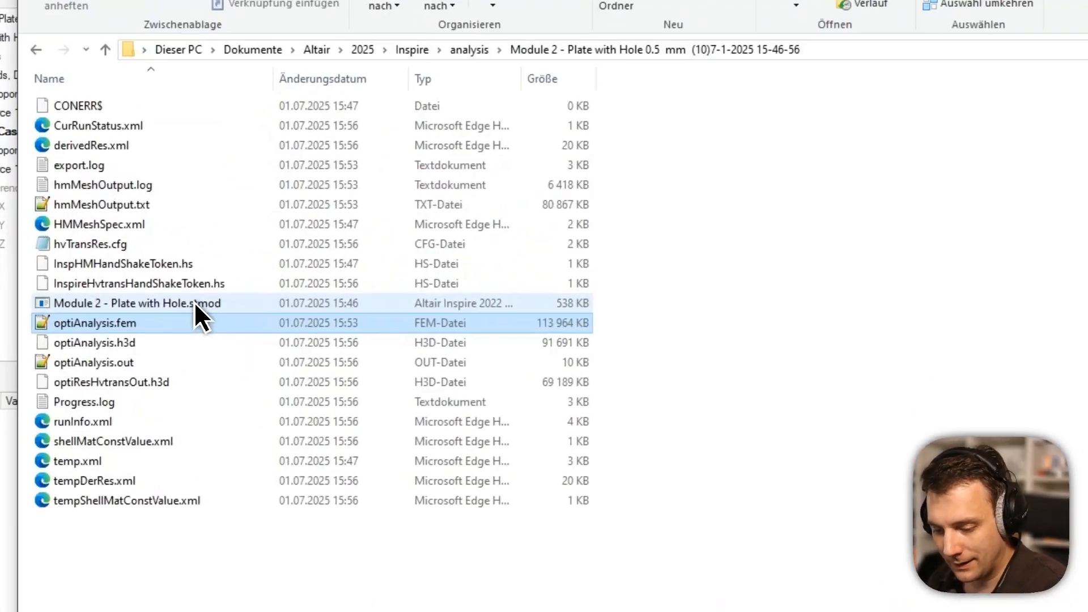
click(192, 301)
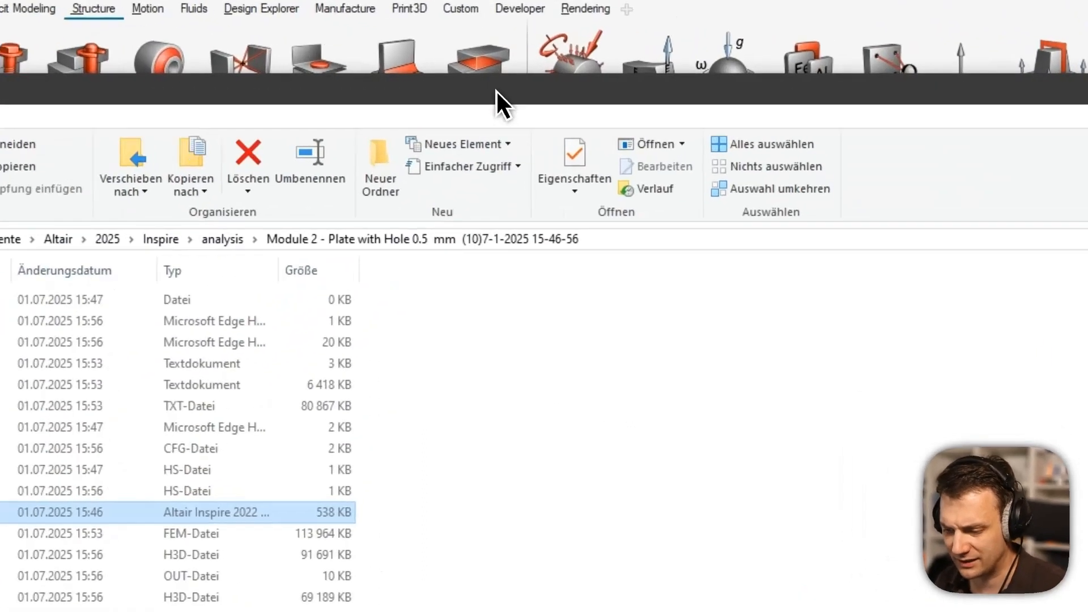
drag(498, 84, 743, 284)
drag(395, 507, 319, 446)
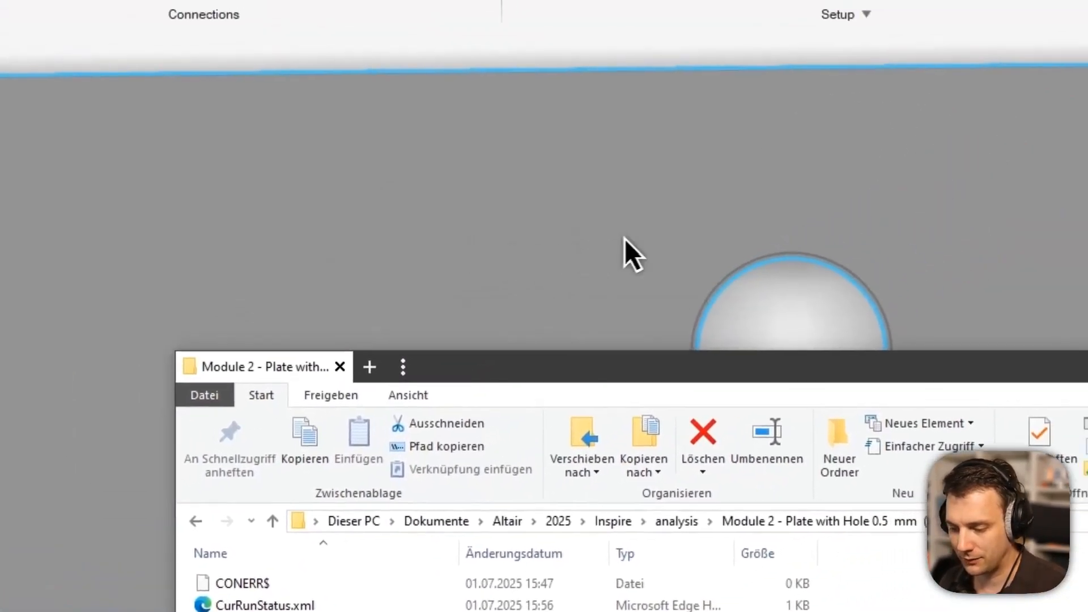
Center the hole in view and start partitioning the plate around the hole.
right_drag(889, 70, 777, 1)
scroll(1049, 81, up, 3)
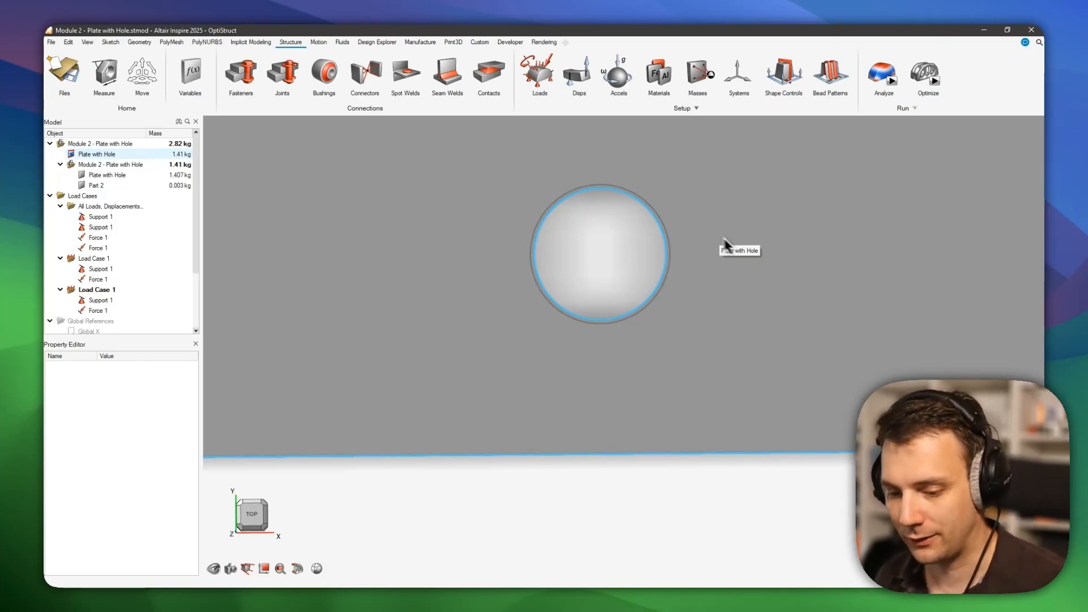
scroll(660, 204, up, 6)
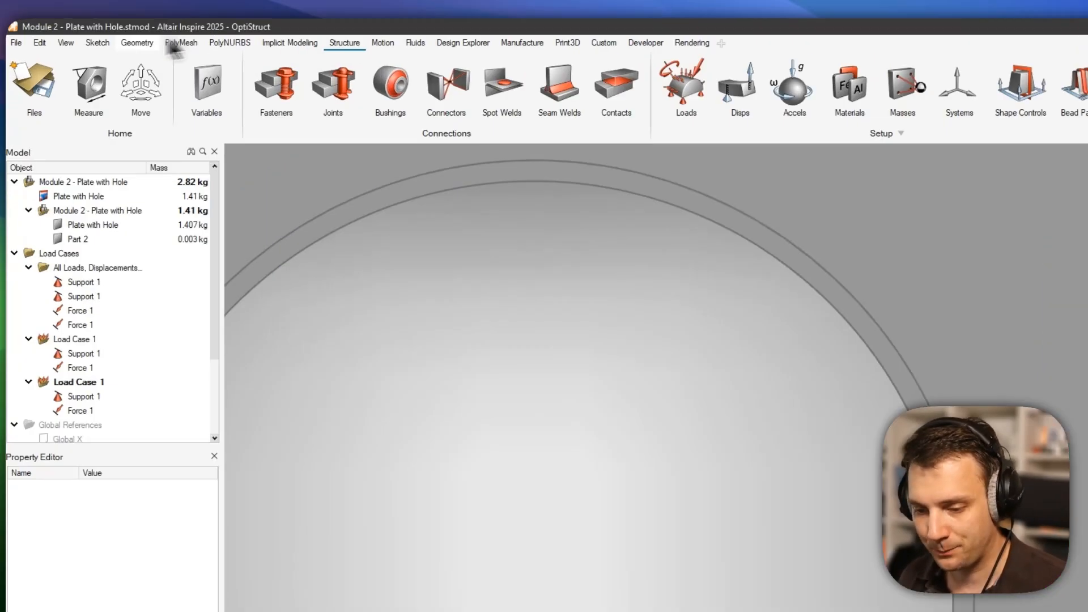
click(140, 42)
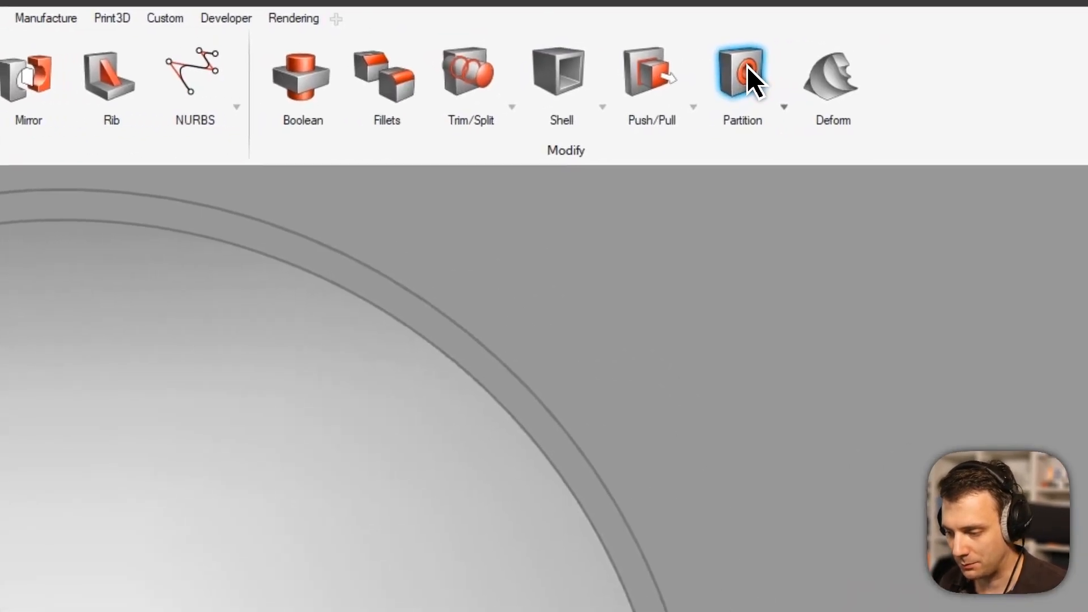
click(983, 78)
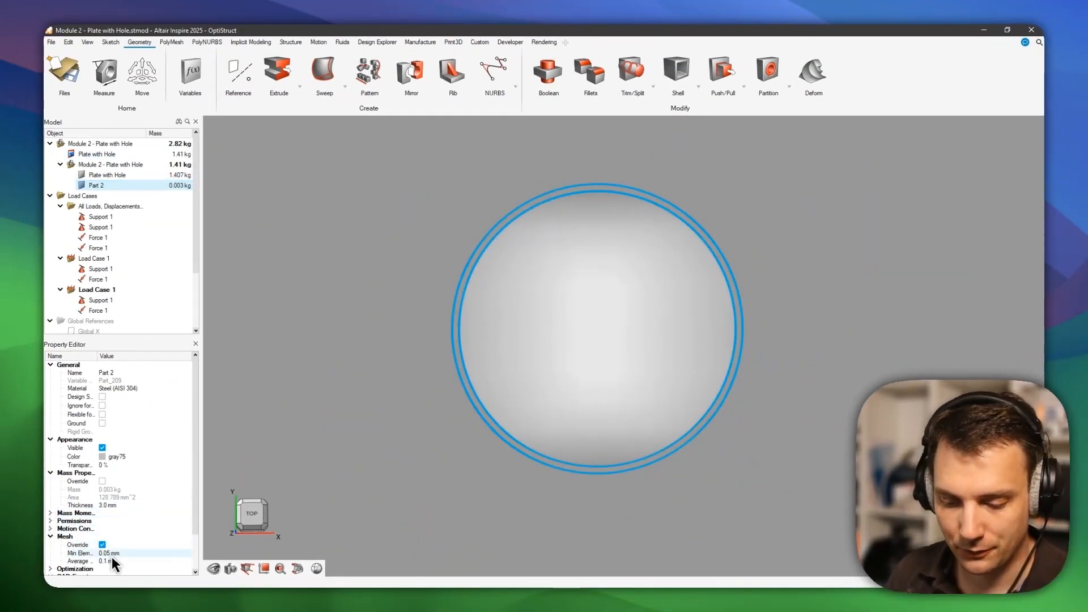
Restore Part 2's 0.1 mm average, 0.05 mm minimum mesh override and show the Structure tools.
click(102, 544)
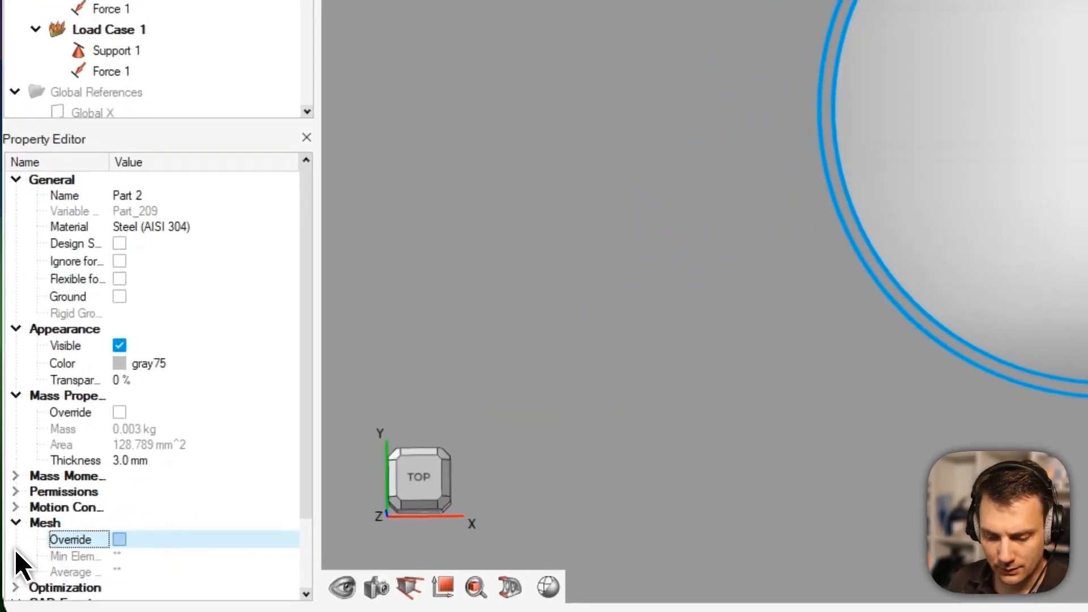
click(120, 540)
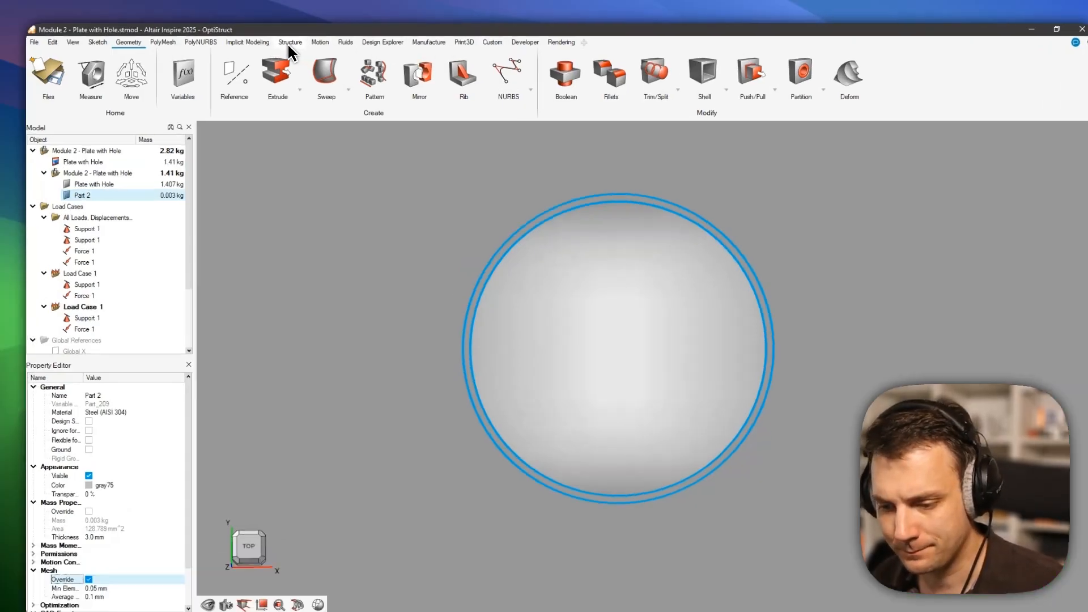
click(291, 42)
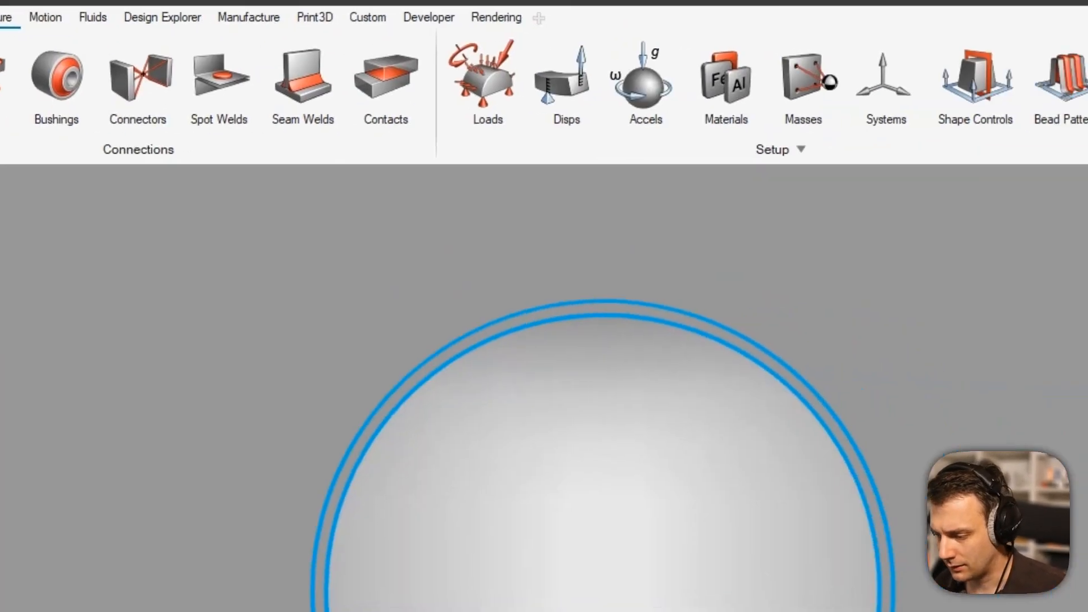
Open the latest run (15:44:10) from Run Status History, discarding the current model.
click(872, 73)
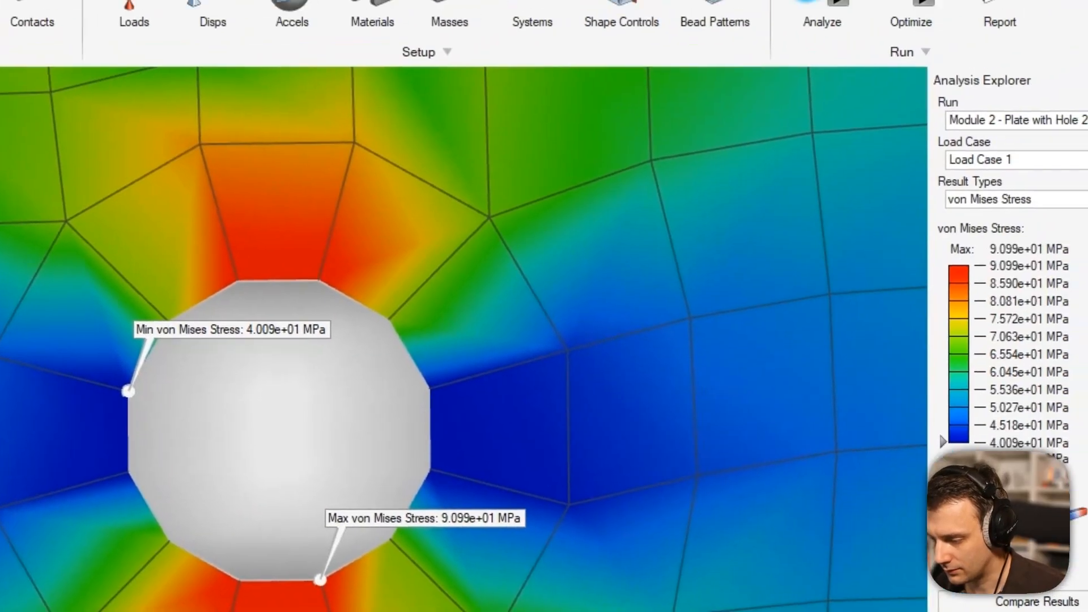
click(1085, 119)
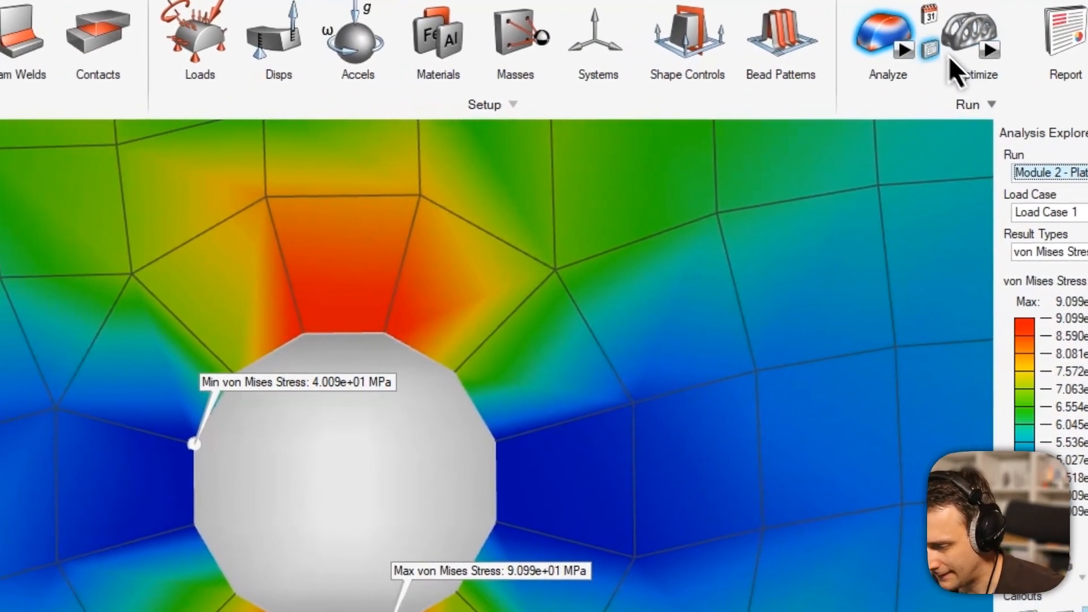
click(783, 54)
click(721, 183)
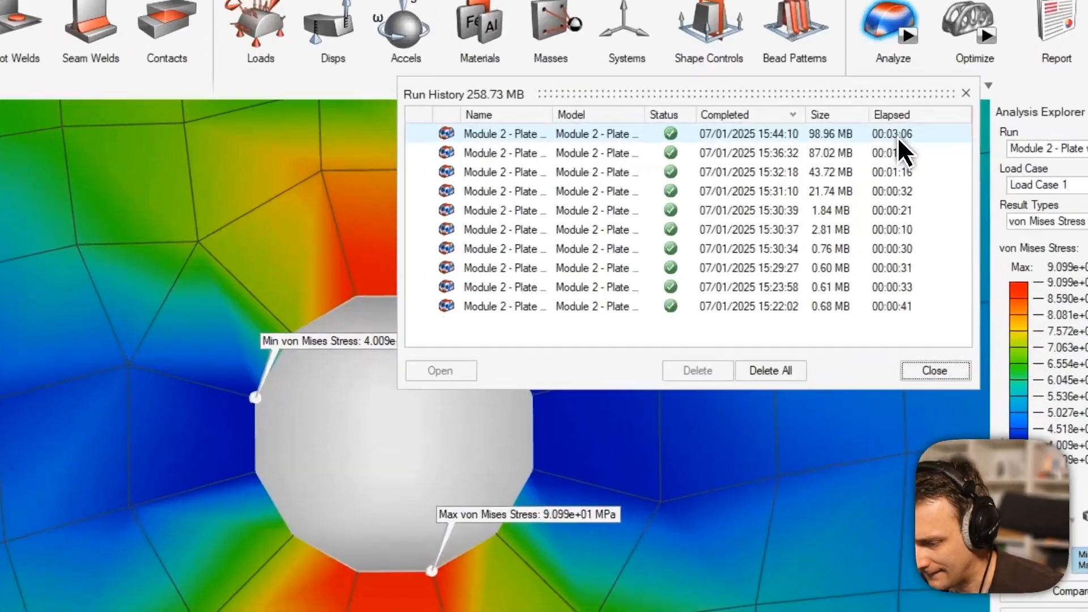
double_click(899, 137)
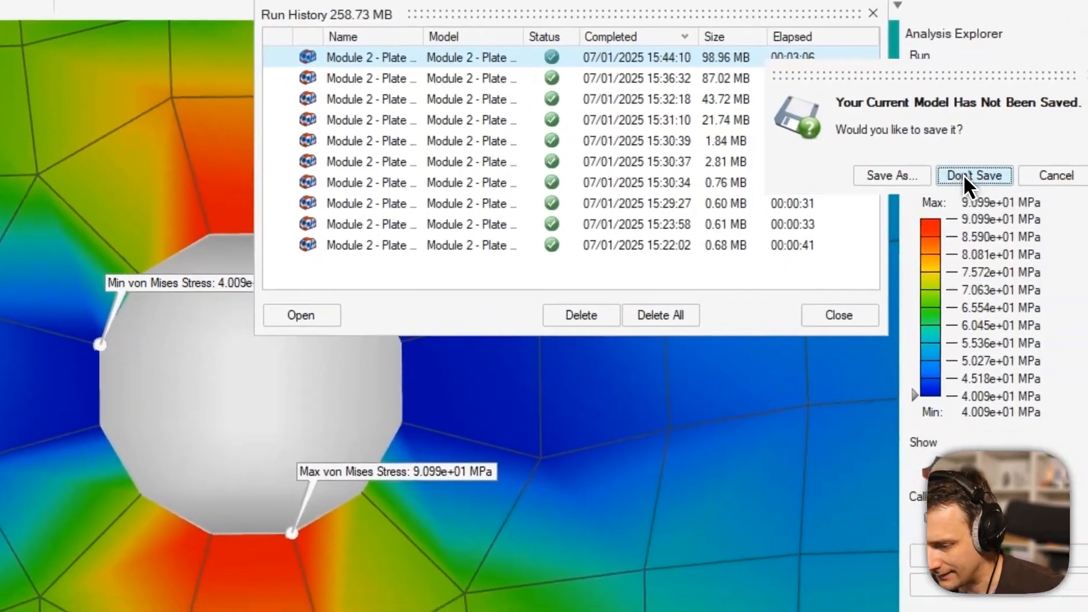
click(1061, 251)
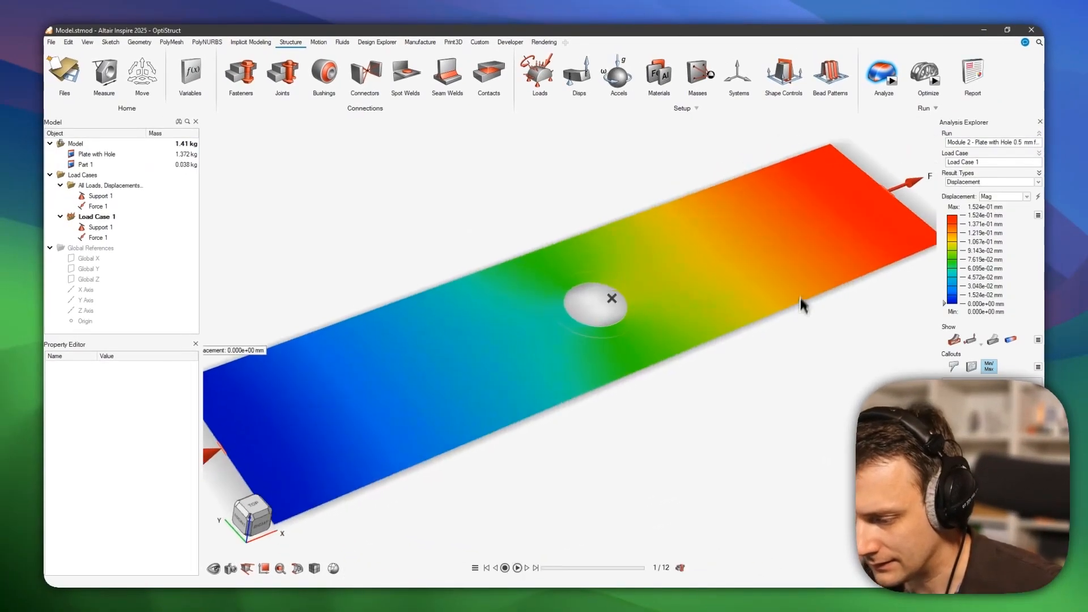
Zoom in on the fine quad mesh around the hole and start Measure.
scroll(652, 291, up, 6)
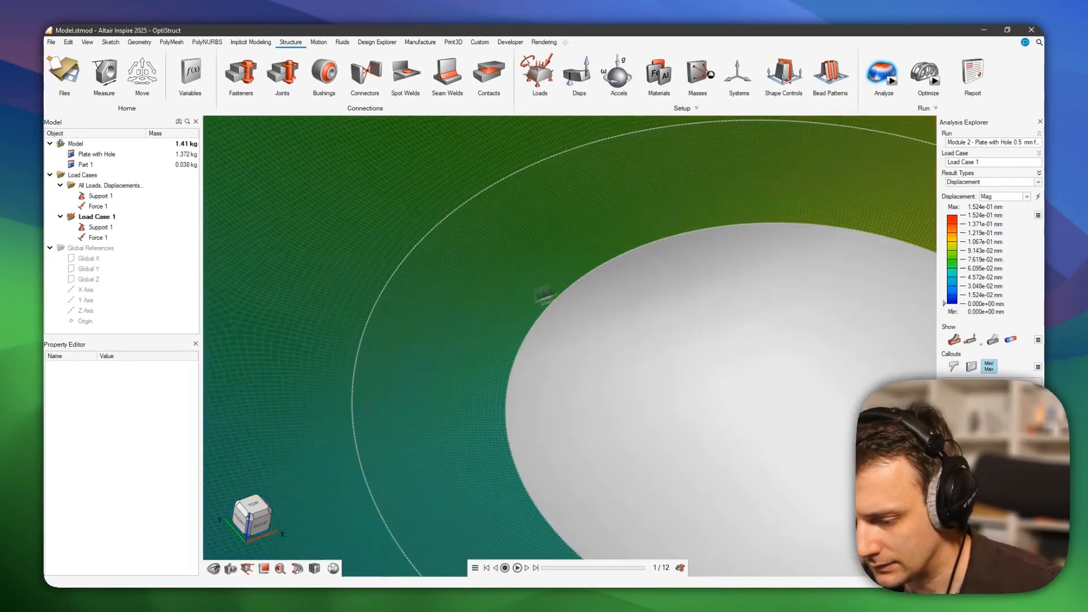
scroll(637, 255, up, 1)
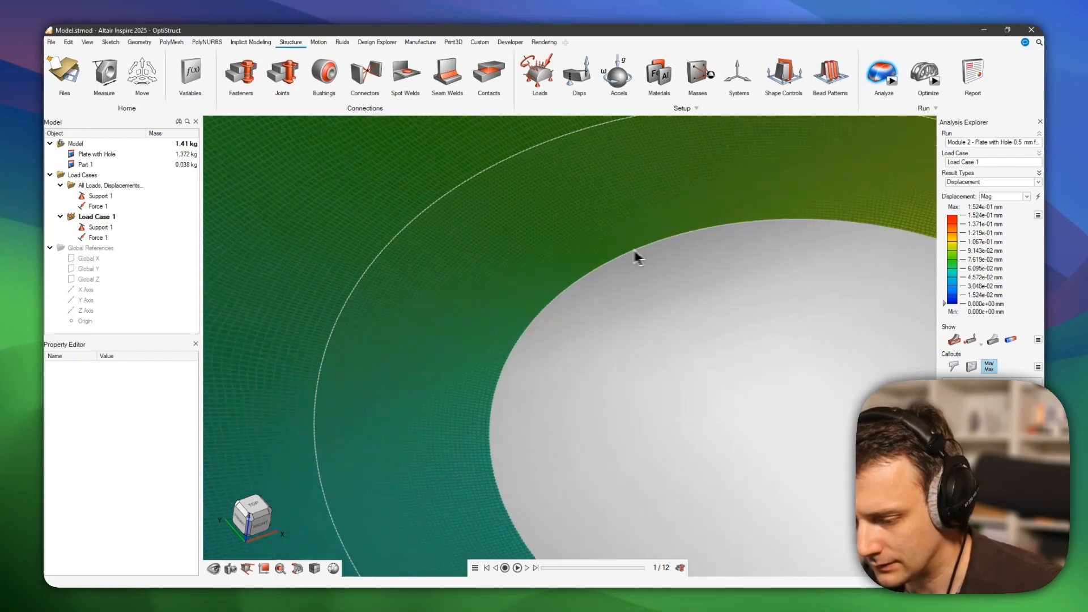
scroll(623, 254, down, 7)
middle_drag(622, 255, 758, 400)
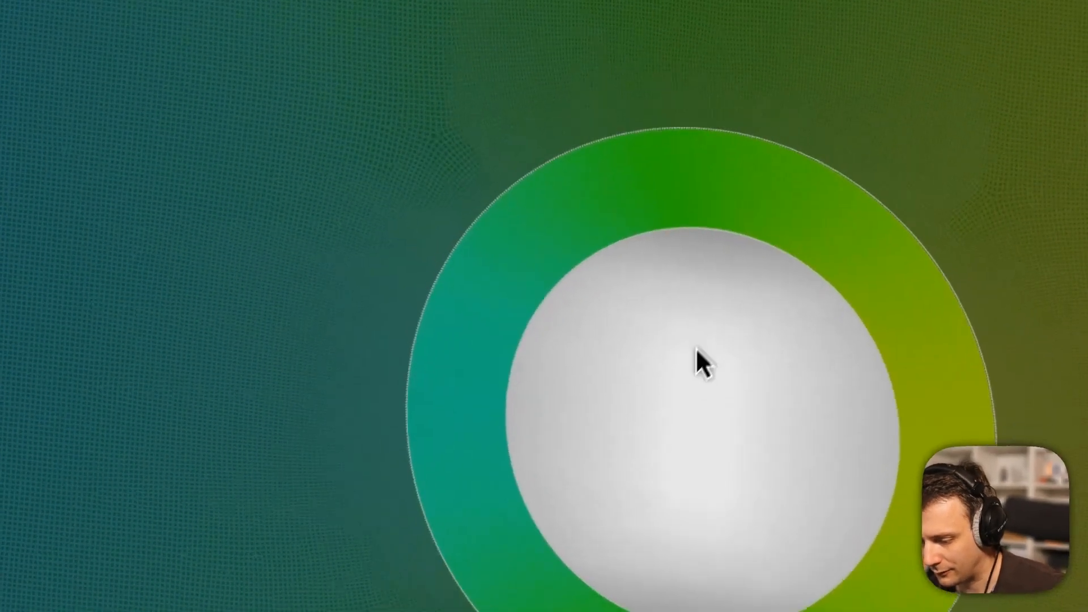
scroll(675, 295, up, 7)
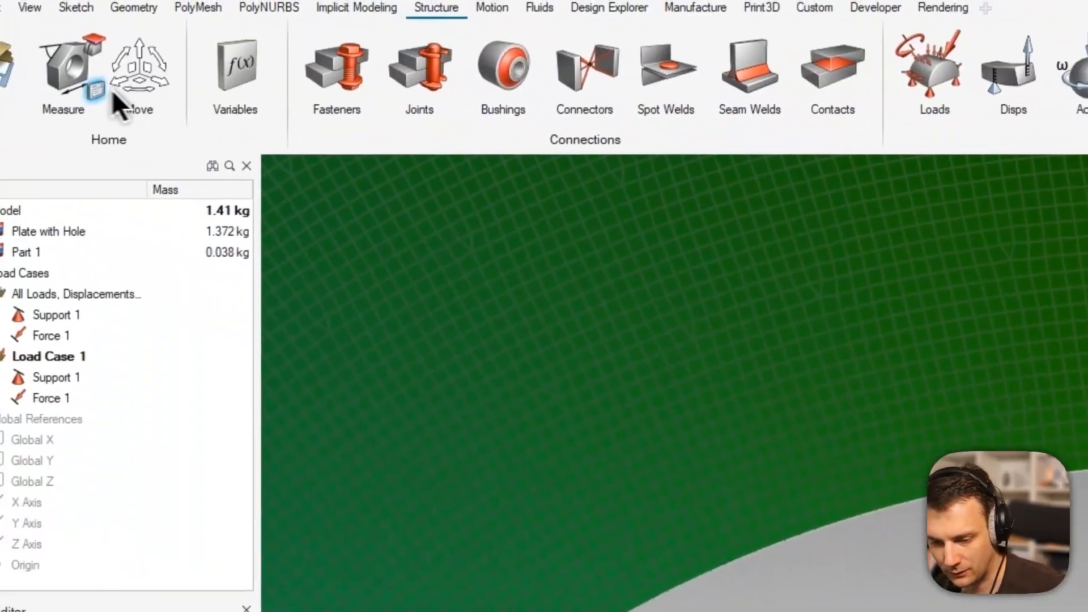
click(111, 94)
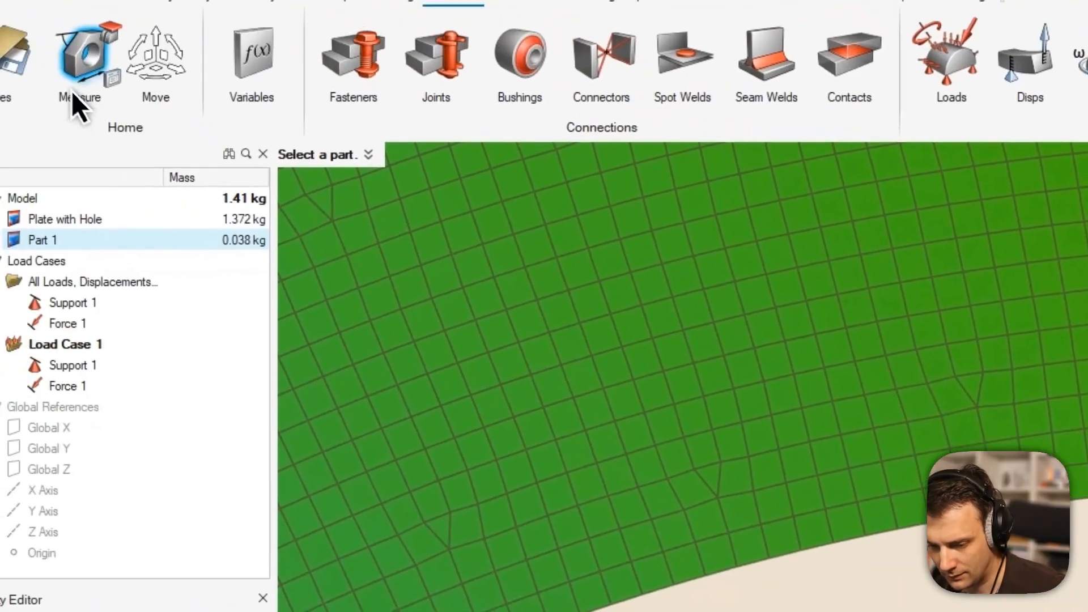
Measure between neighbouring mesh nodes at the hole edge, about 0.2–0.3 mm apart.
click(95, 81)
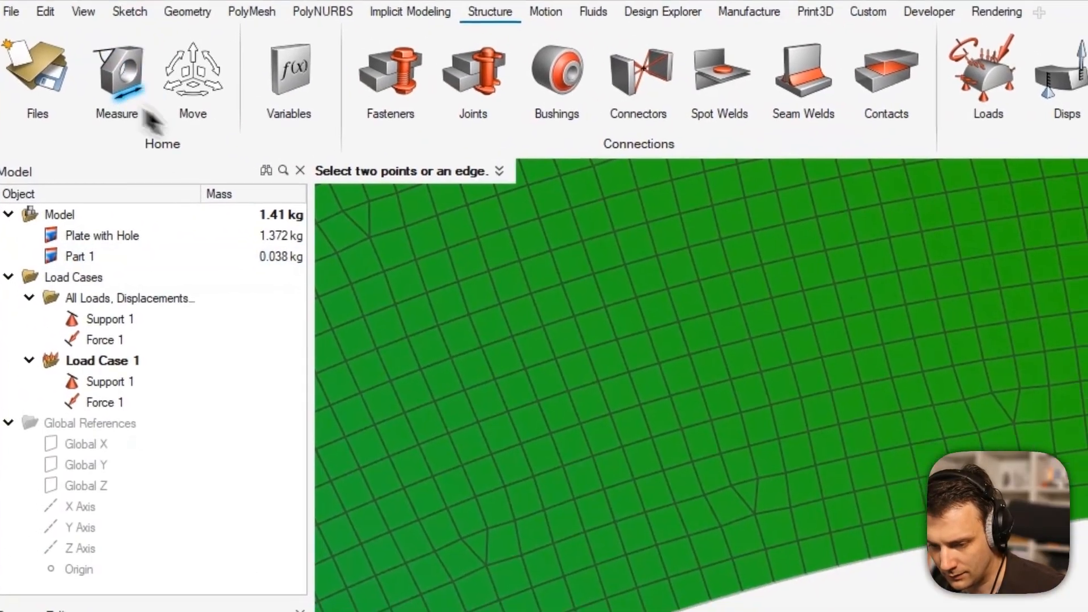
scroll(615, 306, up, 4)
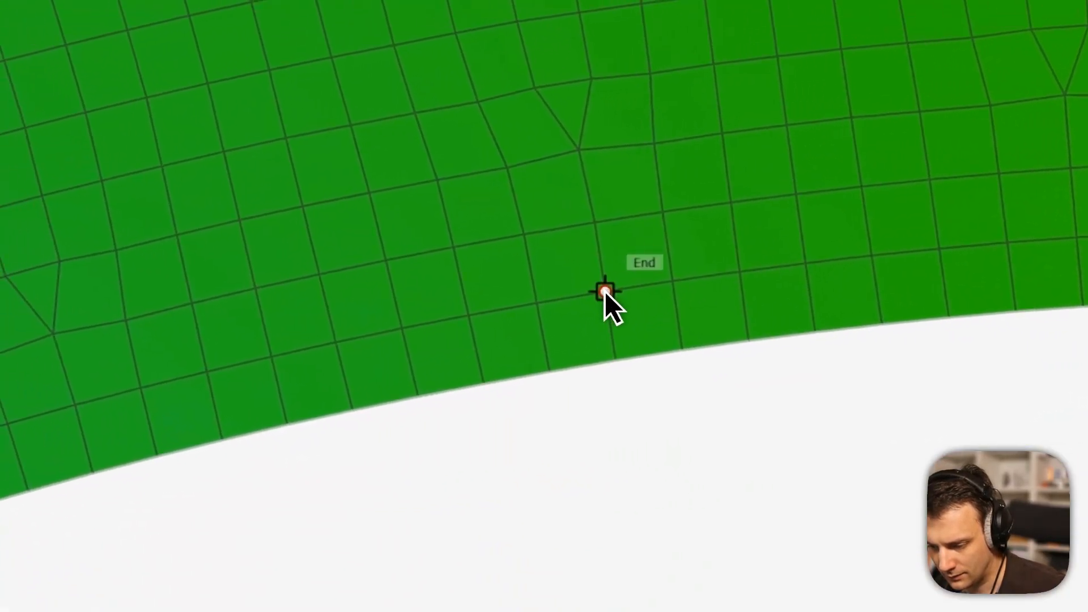
click(604, 291)
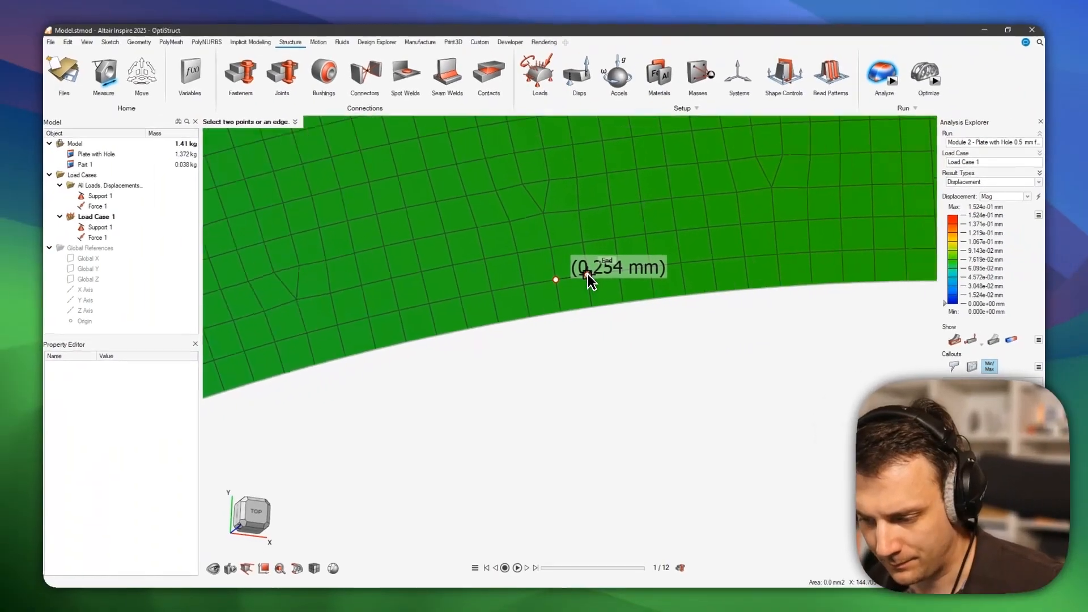
scroll(589, 281, down, 6)
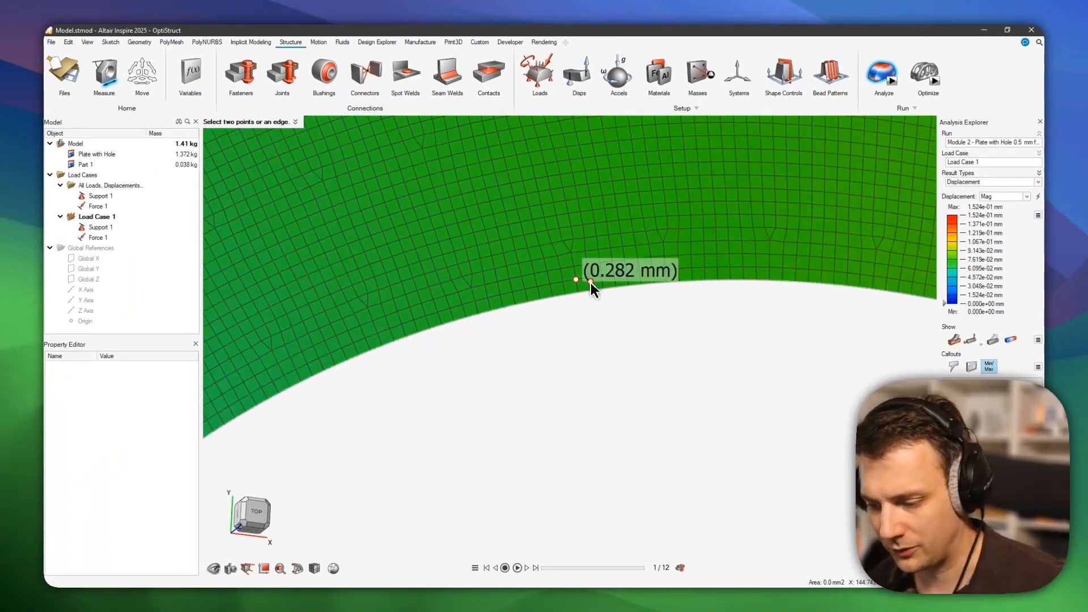
scroll(569, 298, down, 5)
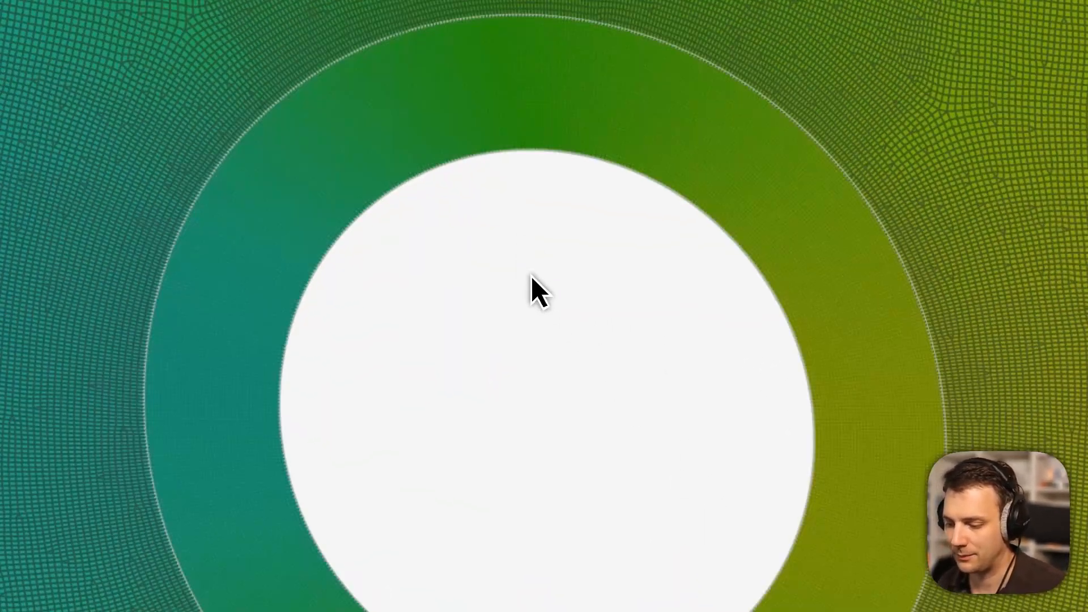
scroll(624, 309, down, 8)
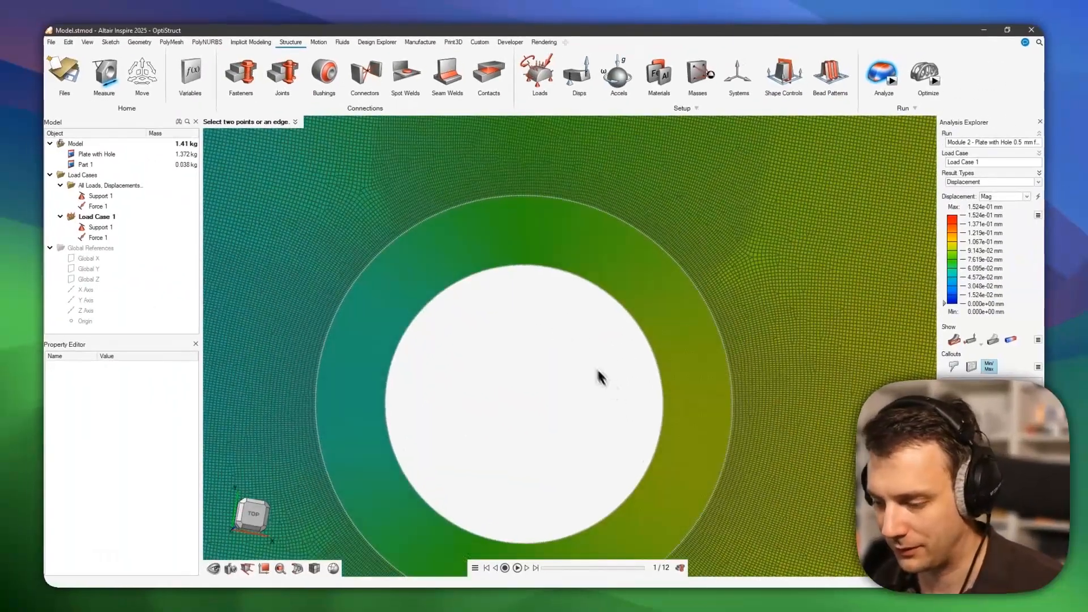
scroll(595, 352, up, 6)
scroll(586, 347, up, 10)
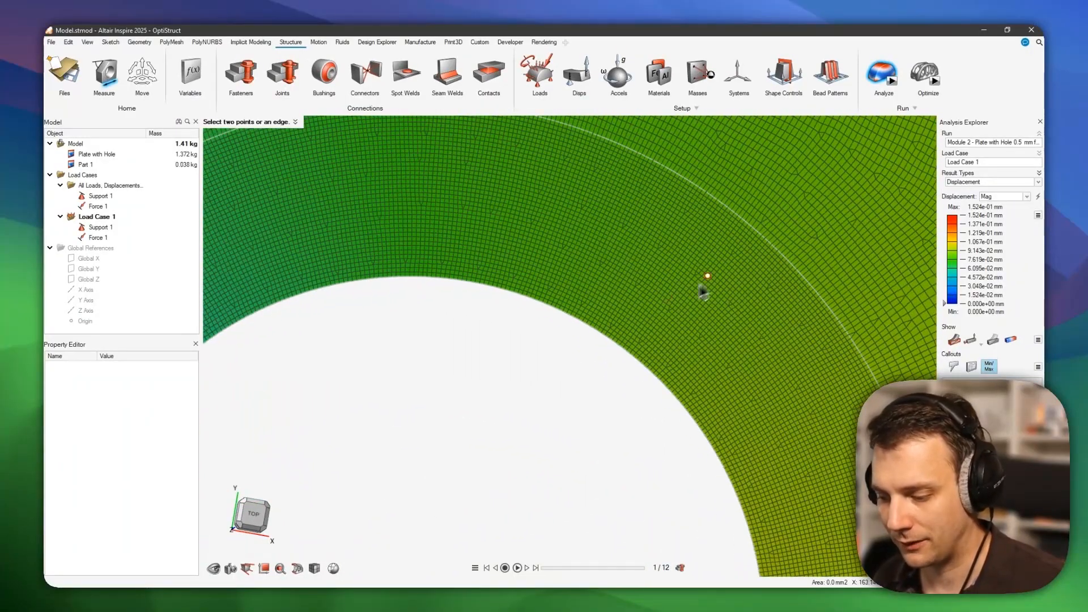
scroll(635, 353, down, 8)
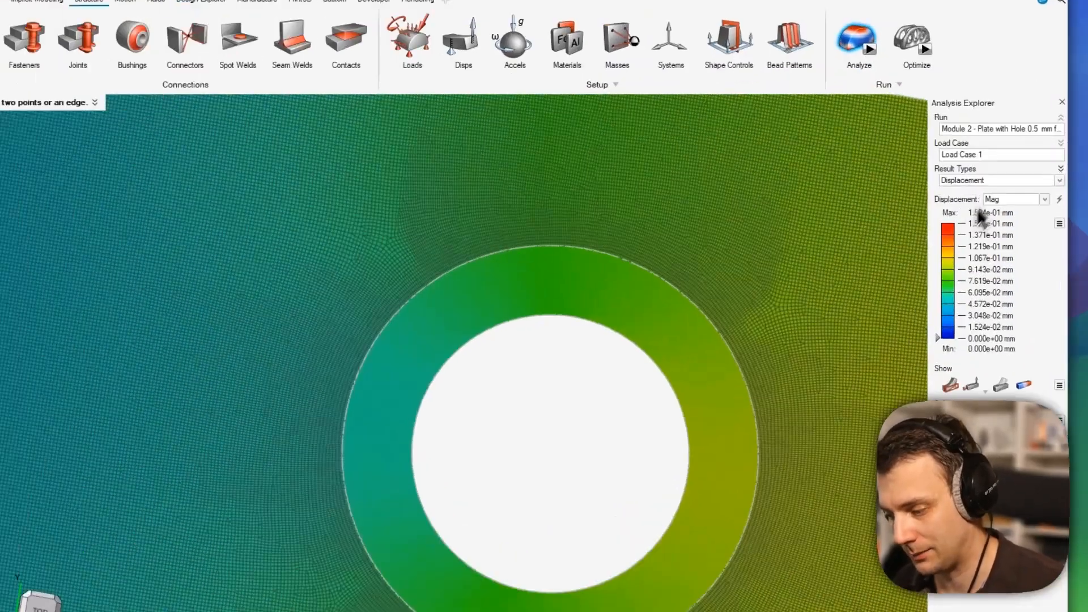
Show von Mises stress (peak 1.898e+02 MPa) across the whole plate and open Run Status.
click(997, 181)
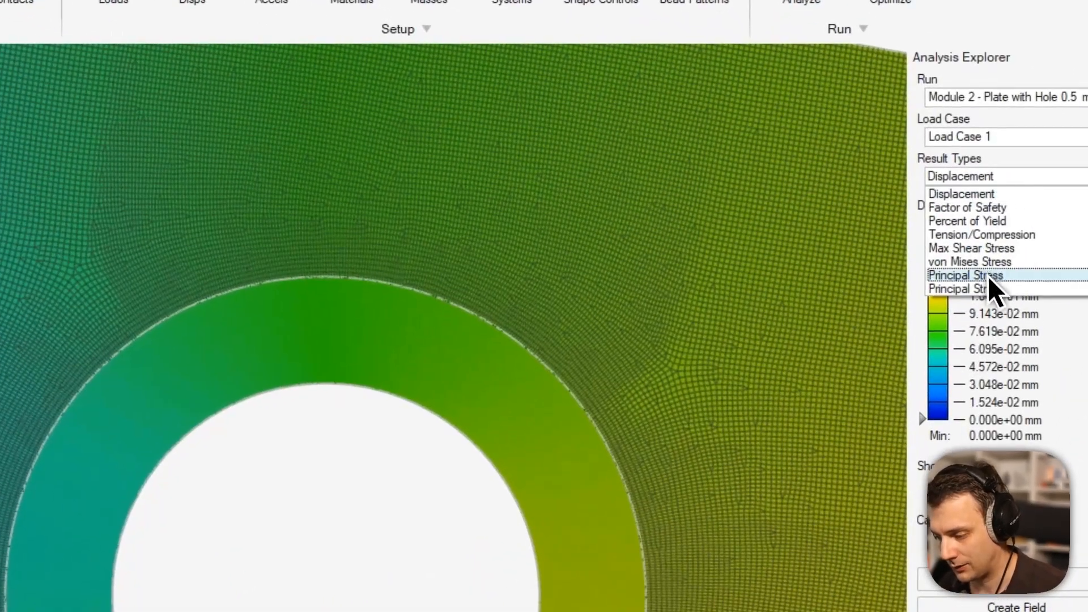
click(997, 262)
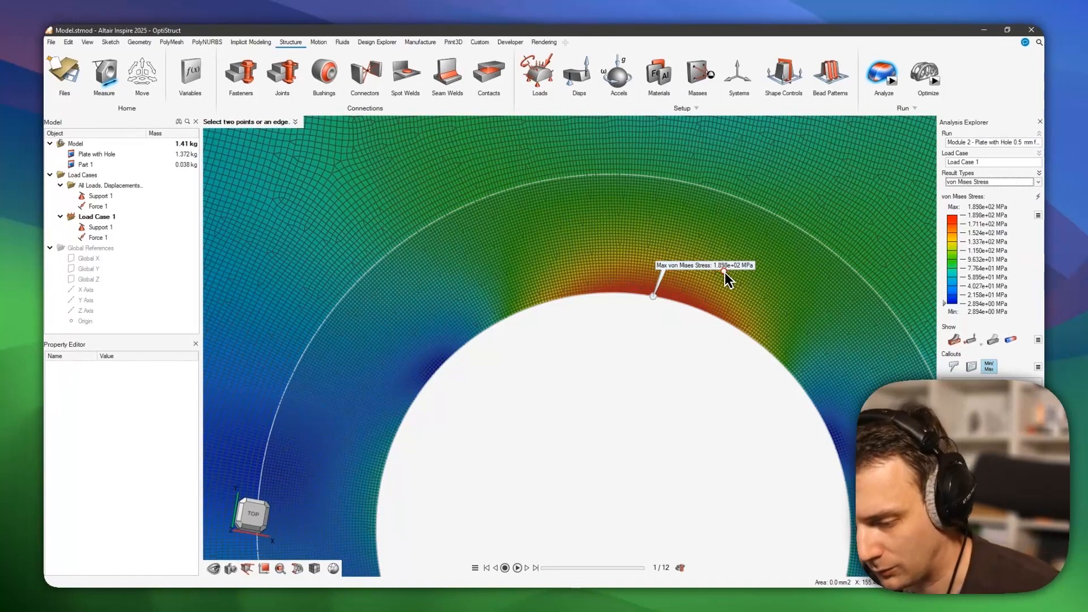
scroll(719, 277, down, 6)
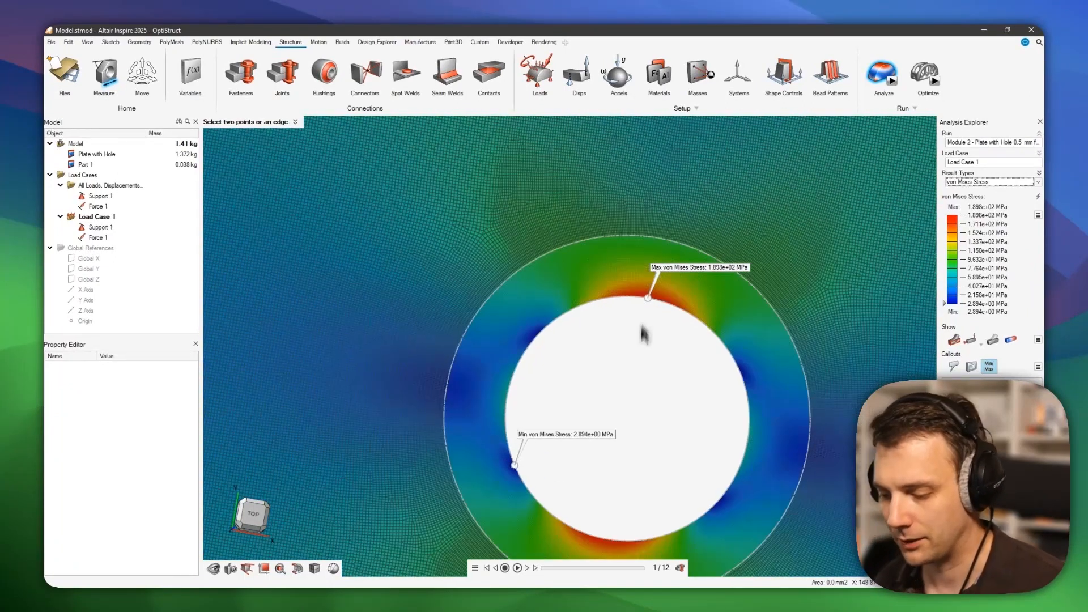
middle_drag(644, 332, 665, 443)
scroll(666, 443, down, 8)
right_drag(623, 385, 674, 427)
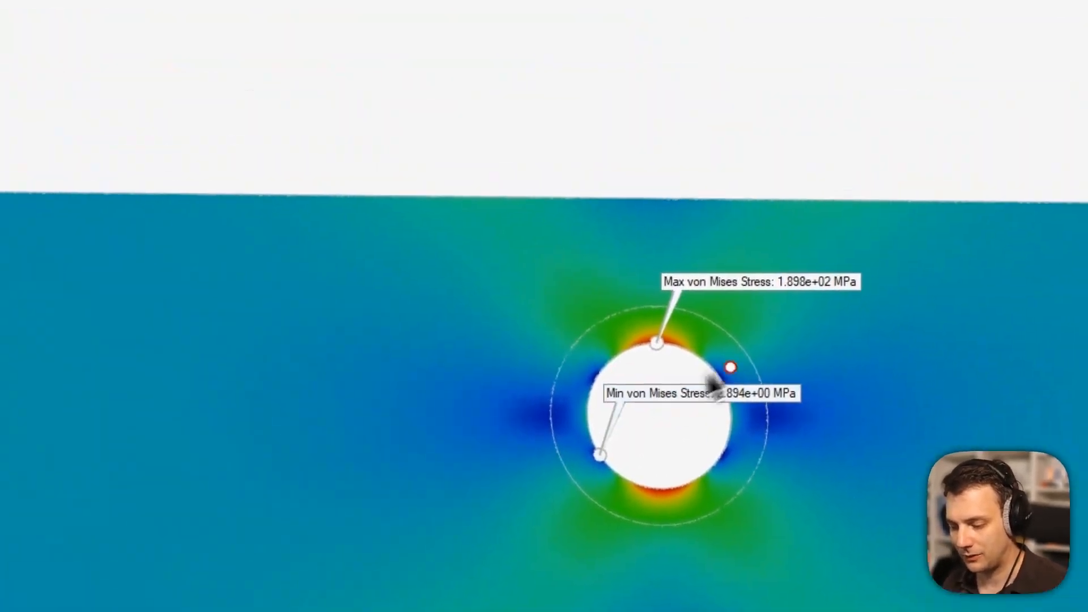
scroll(677, 423, down, 4)
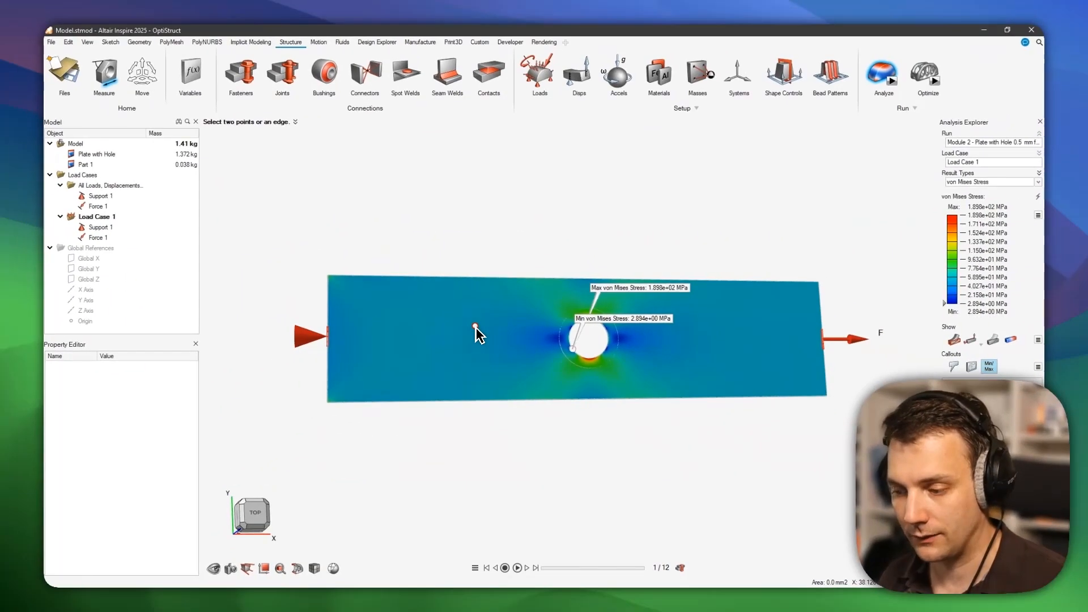
key(alt+Tab)
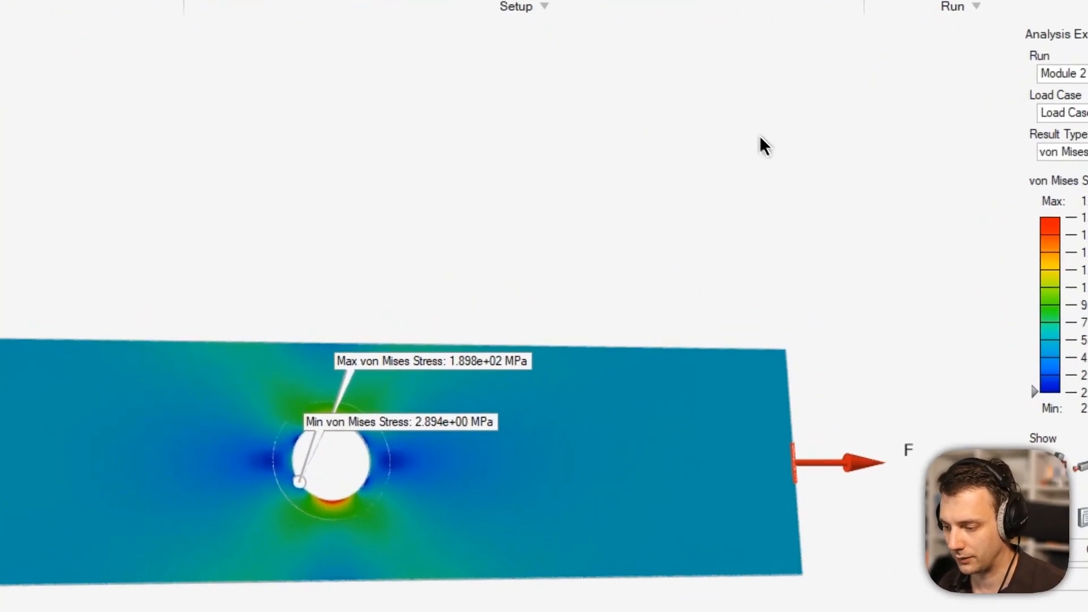
click(952, 0)
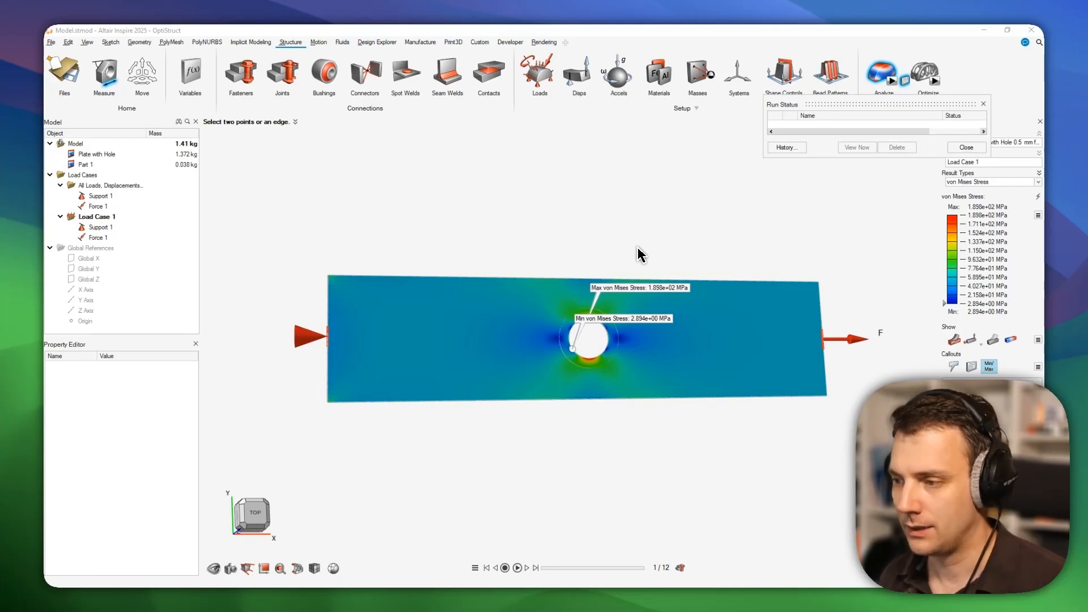
key(alt+Tab)
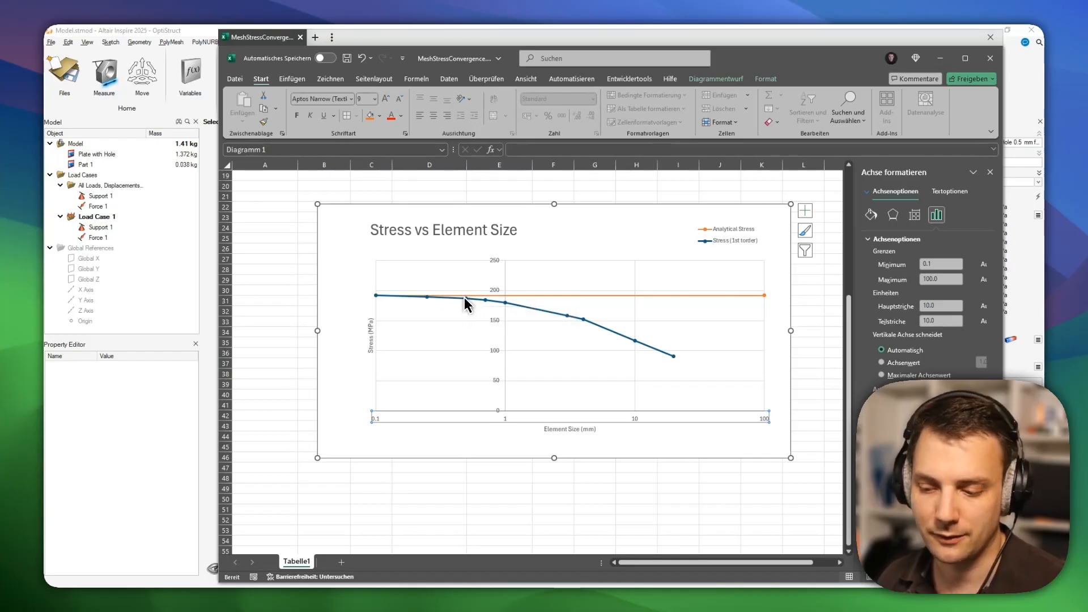
mouse_move(466, 304)
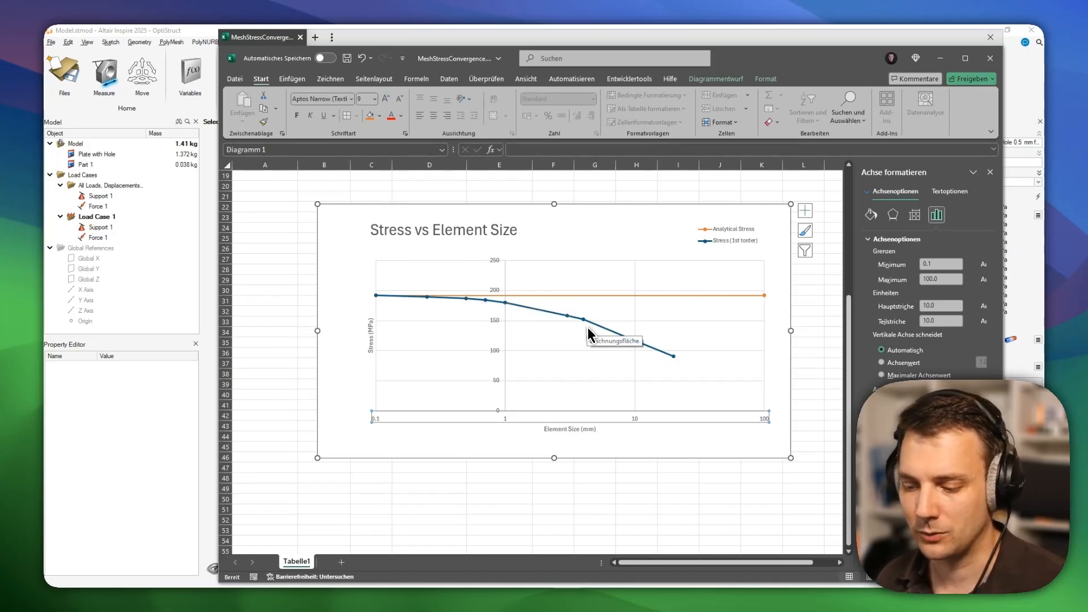
mouse_move(583, 327)
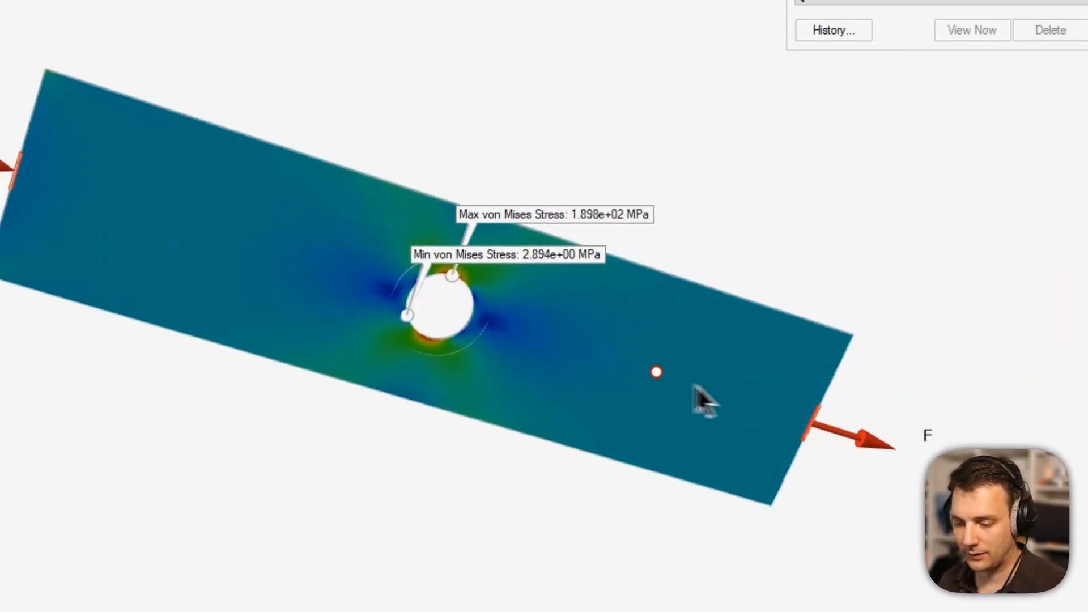
middle_drag(695, 387, 538, 282)
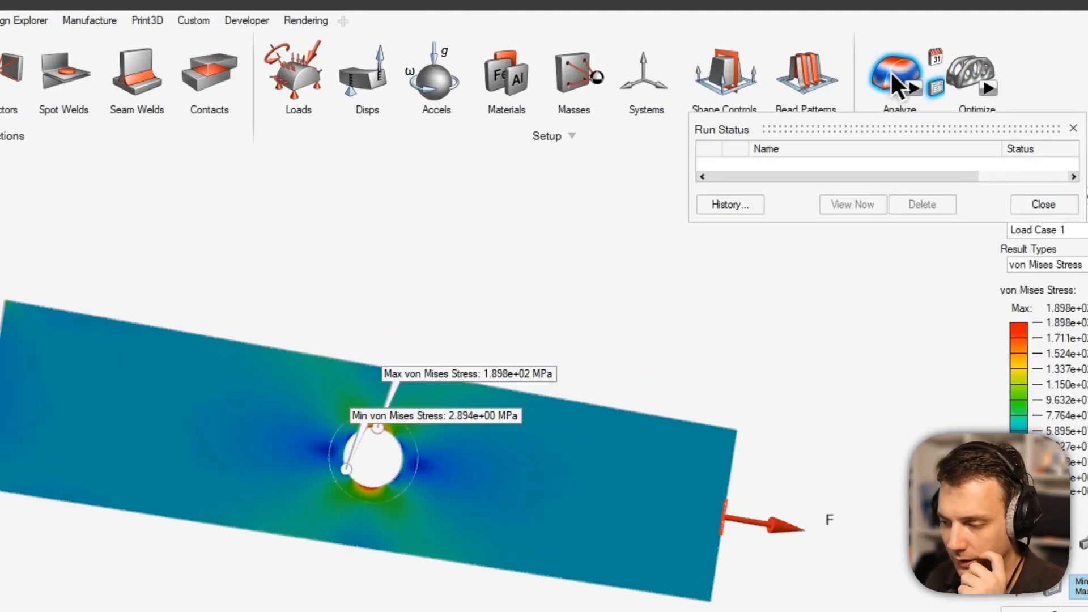
Hide the stress results, reposition the plate, and select Part 1, the ring around the hole.
click(892, 75)
middle_drag(527, 332, 568, 330)
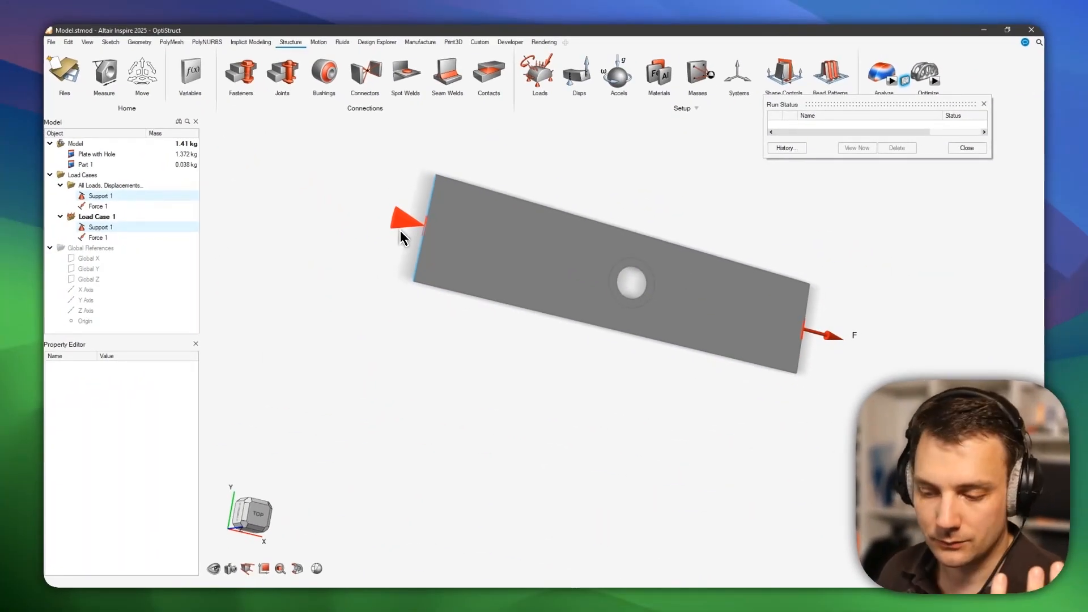
scroll(629, 303, down, 2)
right_drag(622, 310, 675, 321)
middle_drag(664, 307, 640, 330)
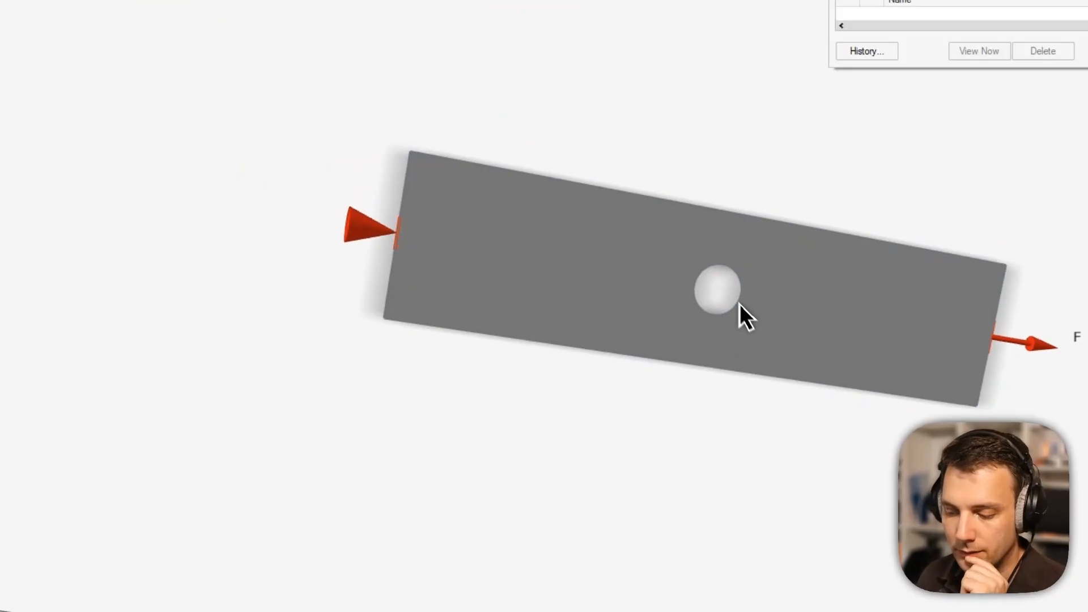
scroll(765, 276, up, 4)
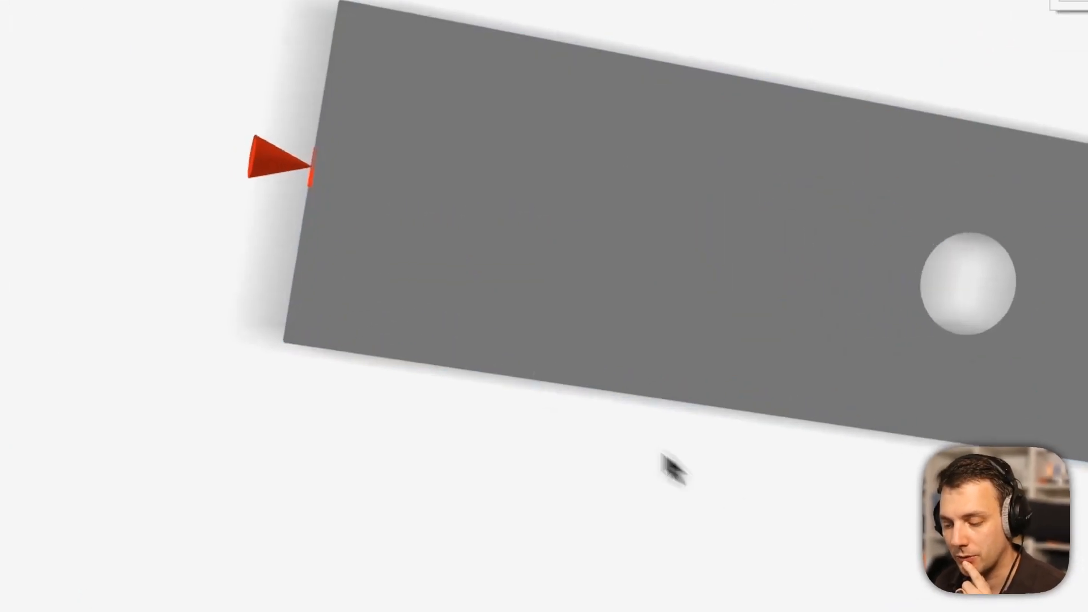
click(658, 315)
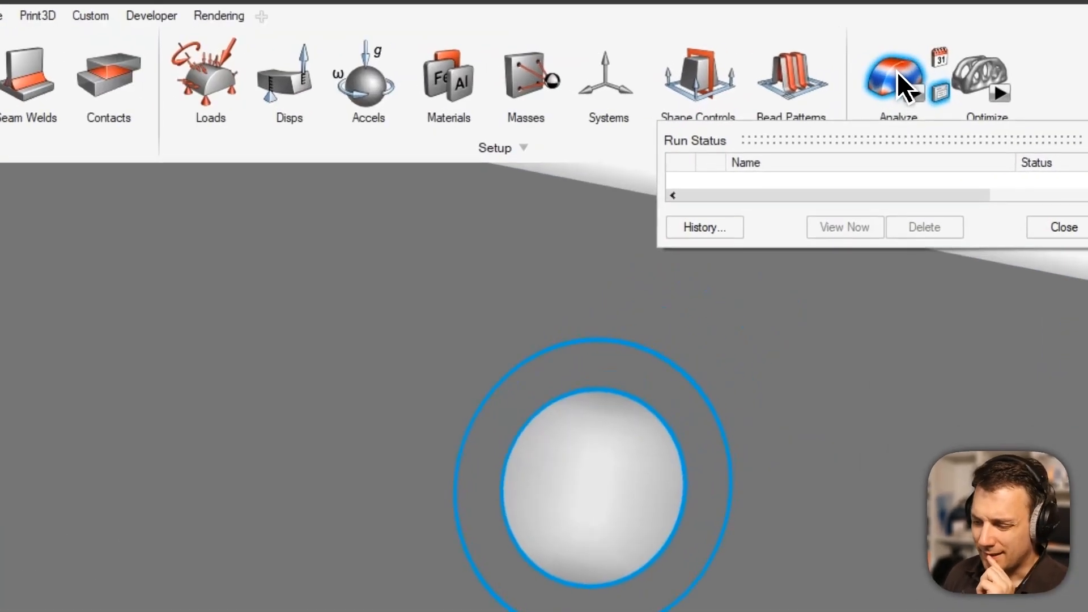
Show von Mises stress peaking at 1.898e+02 MPa at the hole edge, then bring up the Excel chart.
click(883, 72)
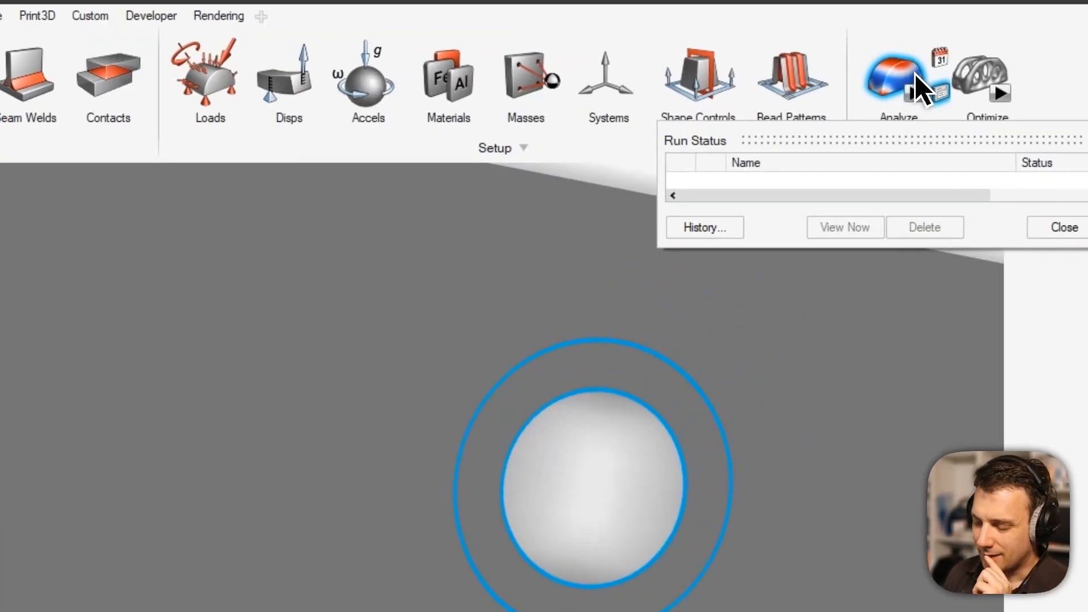
middle_drag(655, 442, 401, 334)
scroll(403, 351, up, 10)
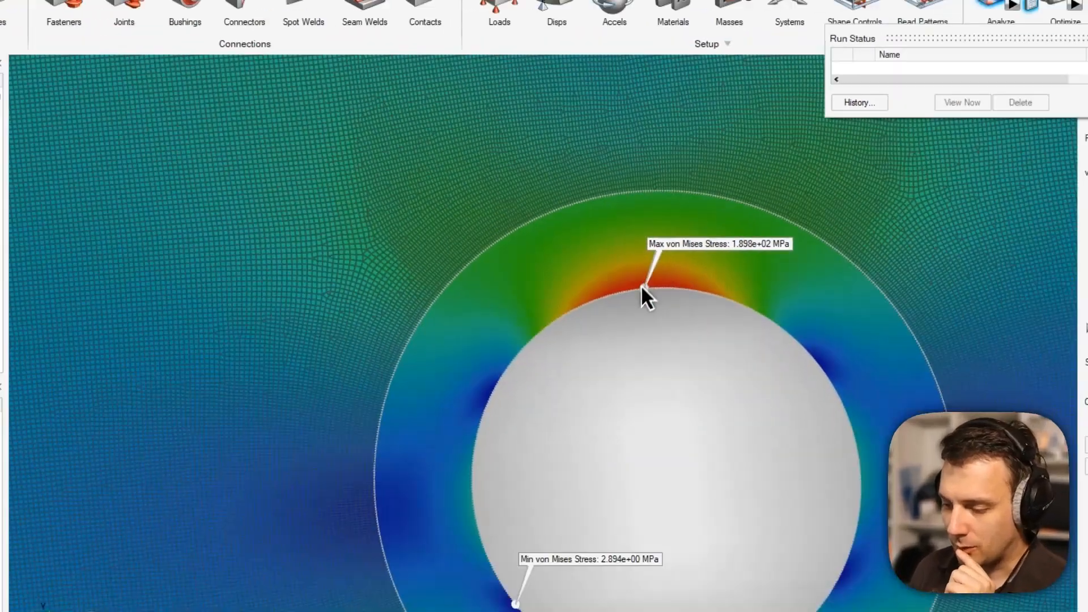
scroll(598, 275, up, 5)
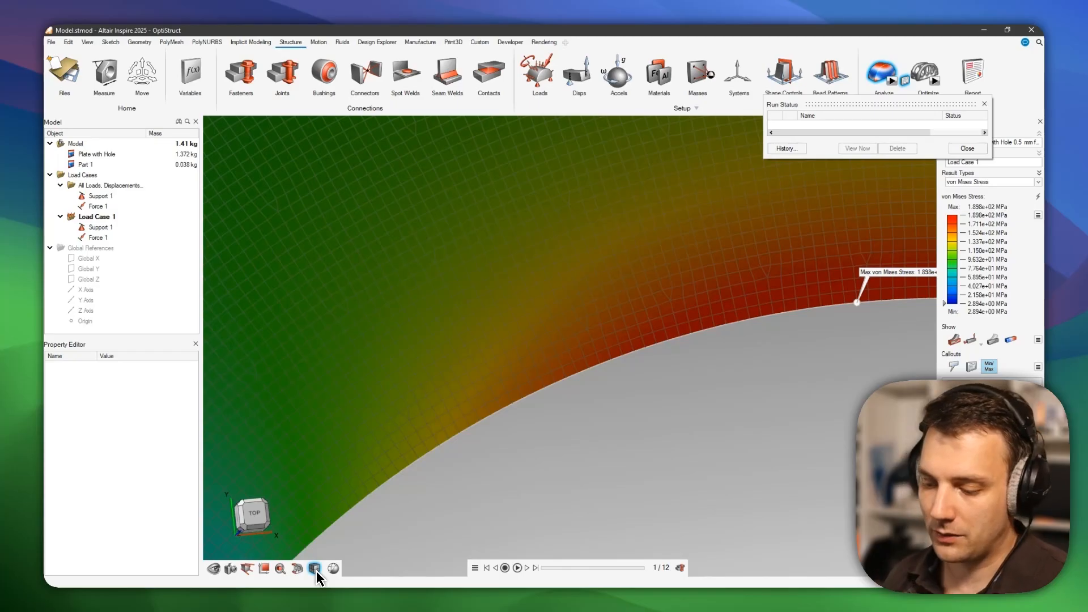
scroll(712, 401, down, 3)
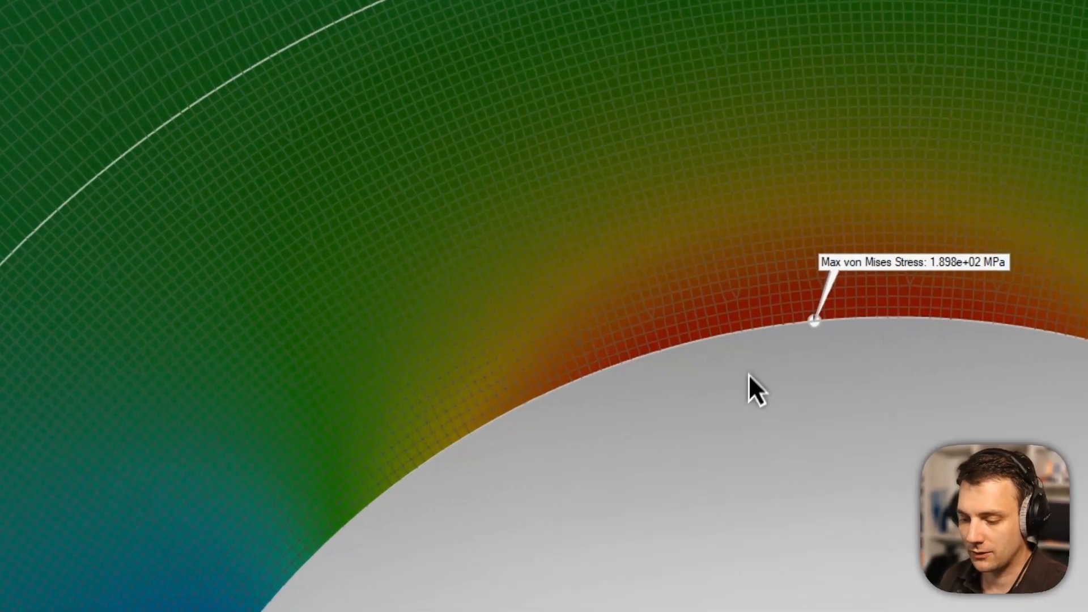
scroll(749, 376, down, 5)
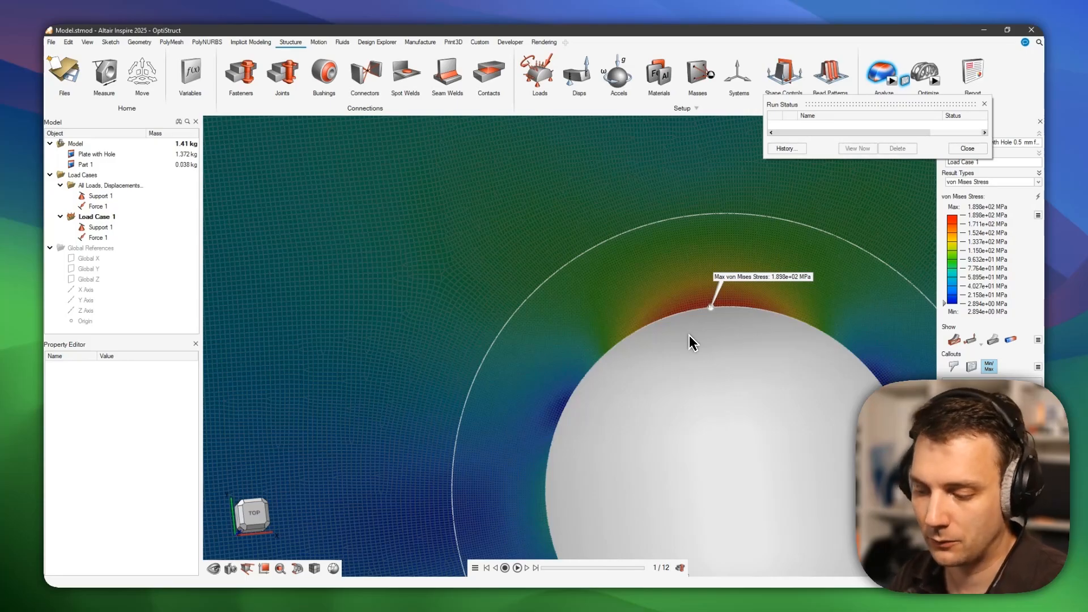
key(alt+Tab)
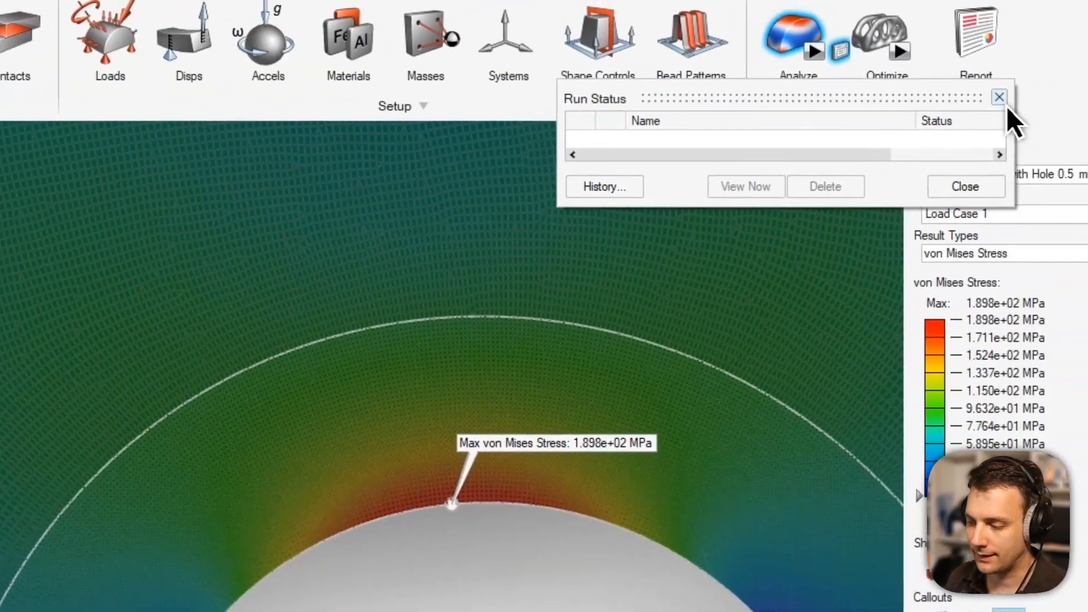
Close Run Status and set the analysis solver to SimSolid in Preferences > Run Options.
click(1003, 102)
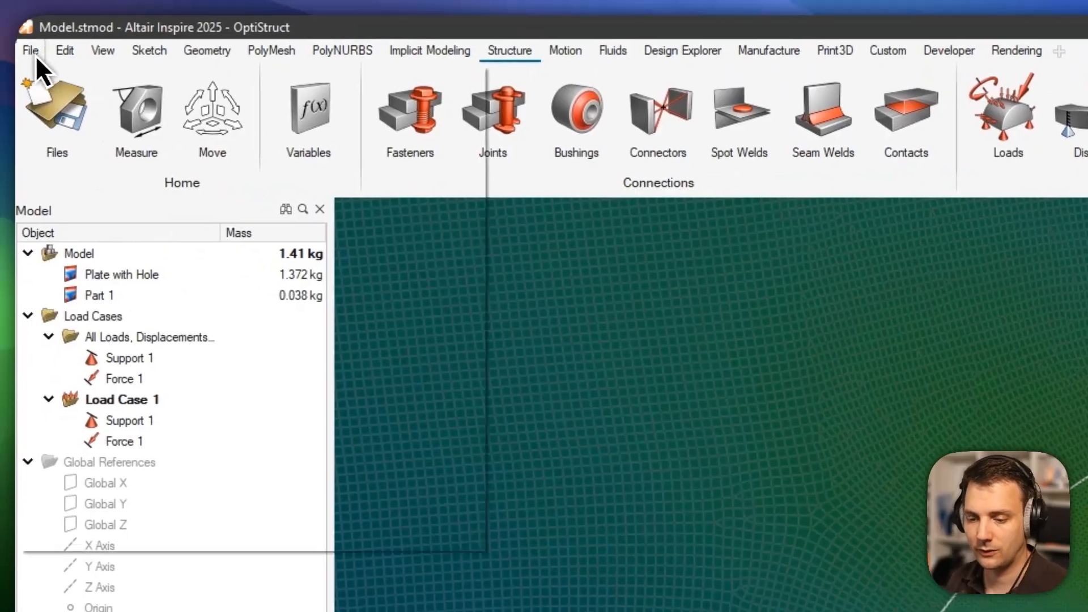
click(0, 20)
click(278, 496)
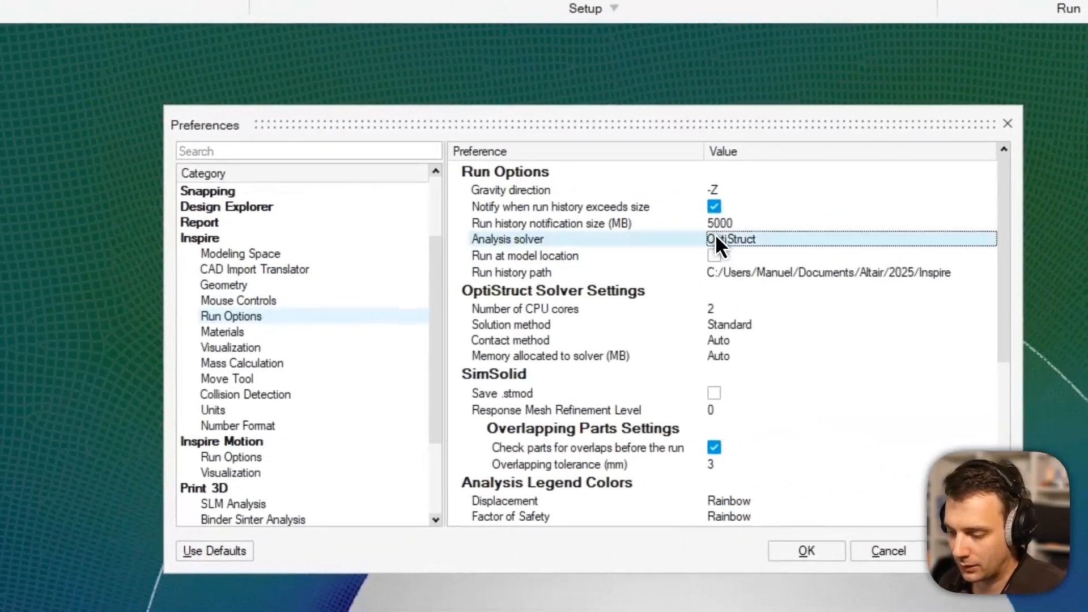
click(717, 238)
click(745, 262)
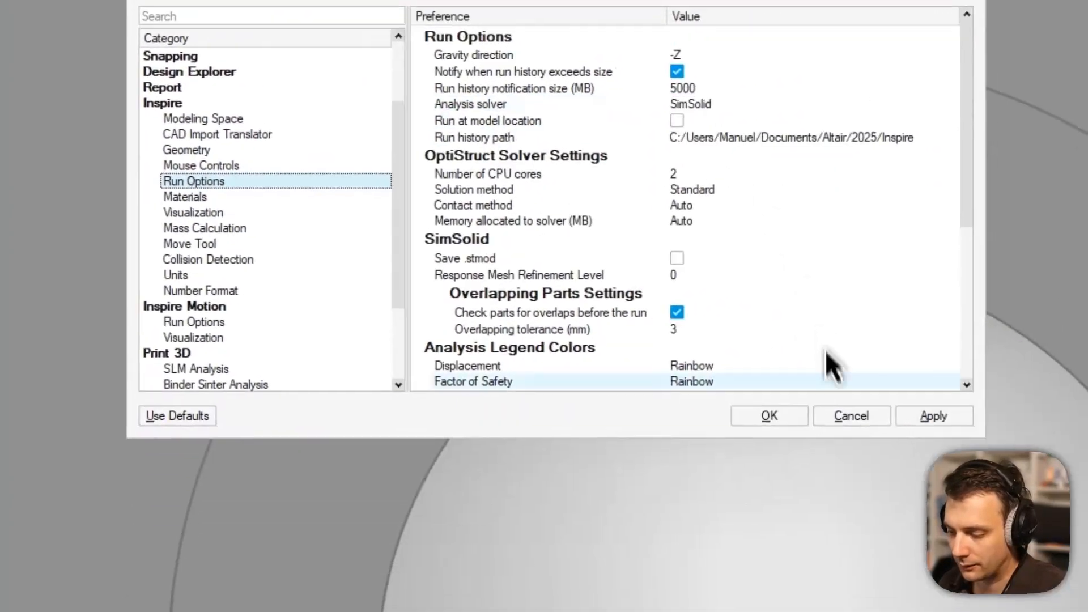
click(783, 558)
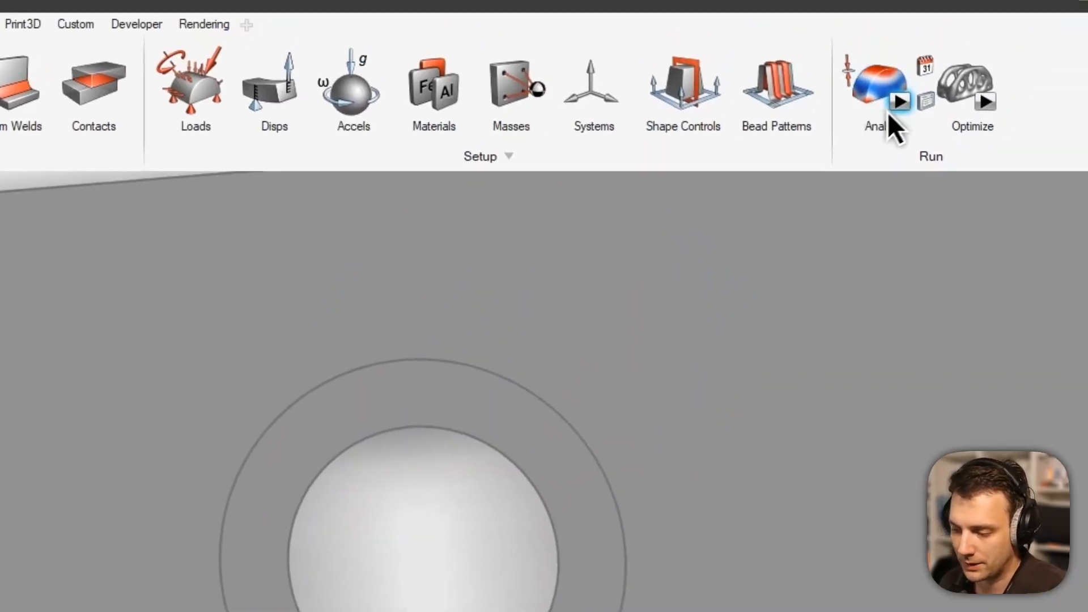
Try to run the SimSolid analysis, which is refused because the model has no solid part.
click(887, 112)
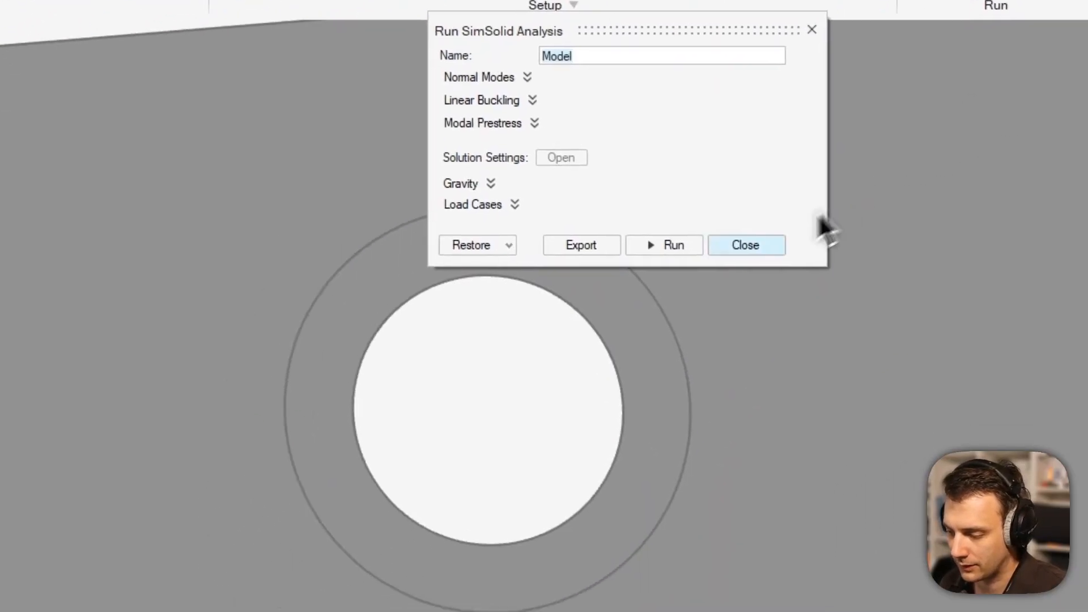
click(614, 413)
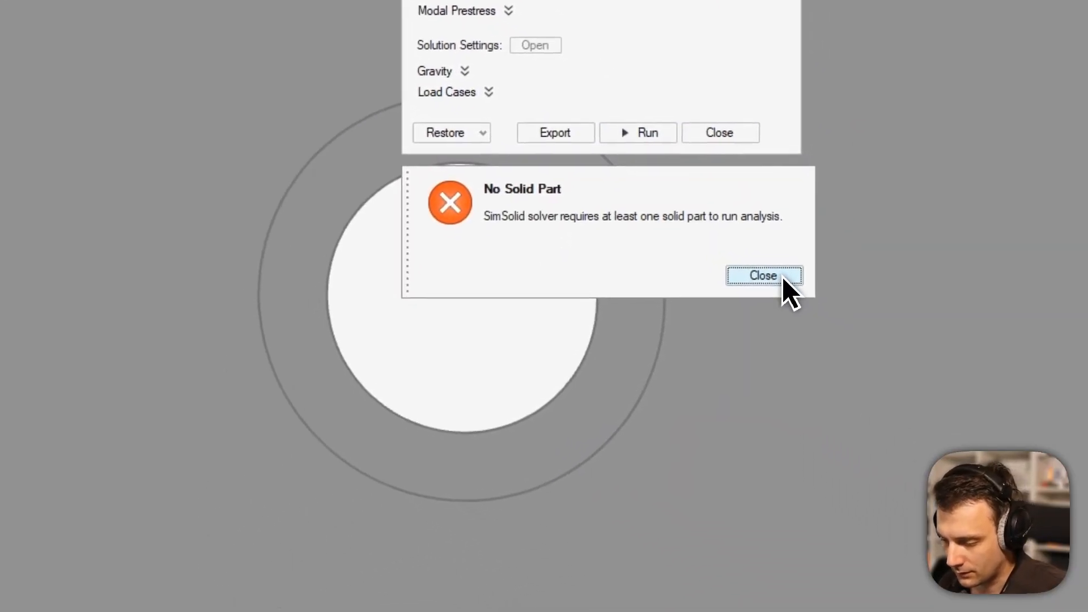
click(884, 352)
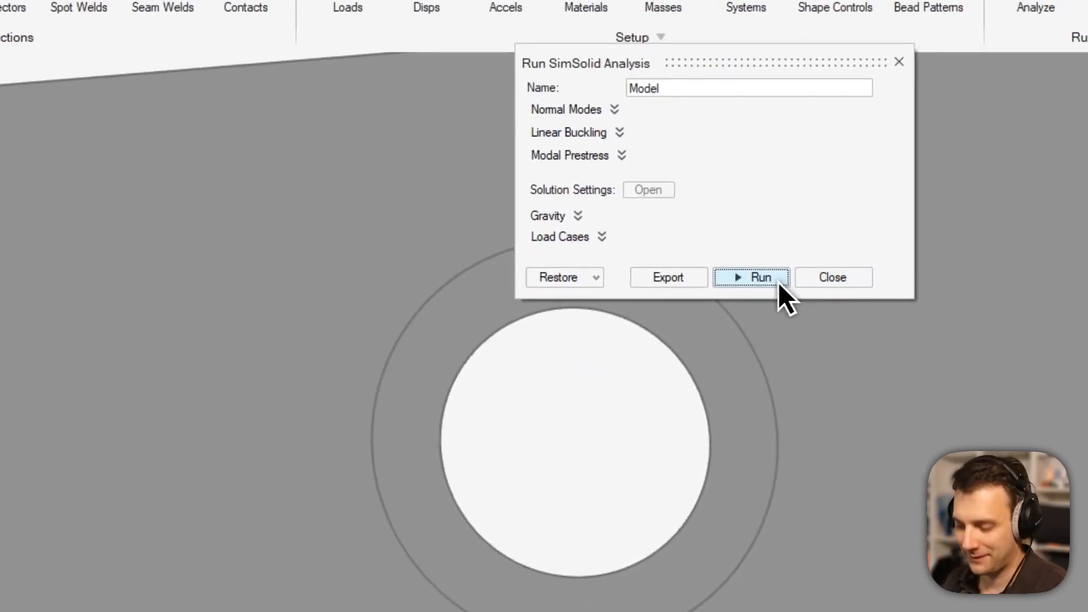
click(715, 201)
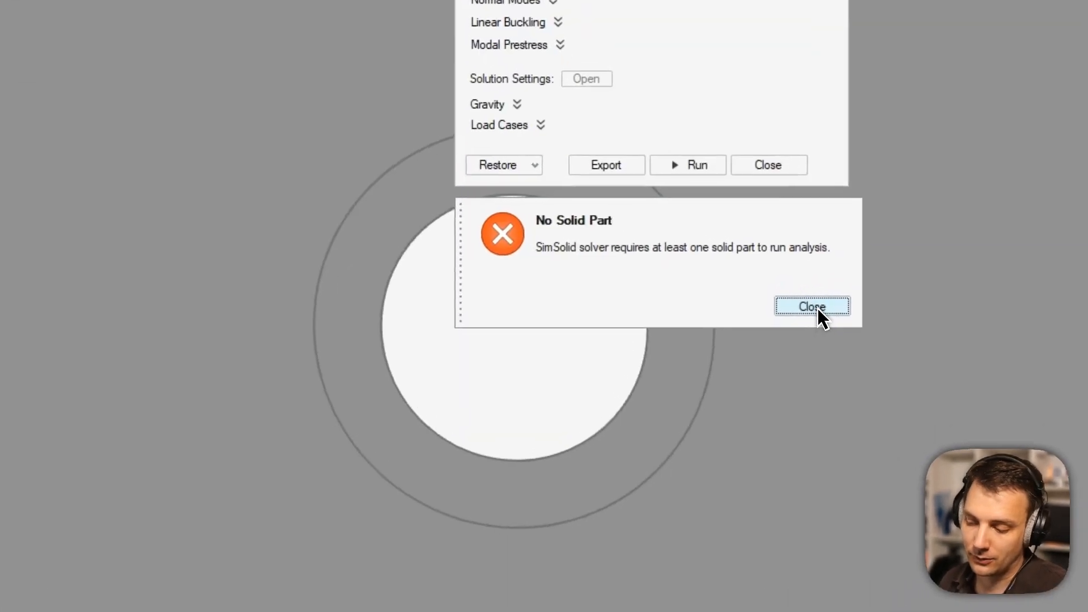
Dismiss the no-solid-part error and close the SimSolid run setup.
click(805, 299)
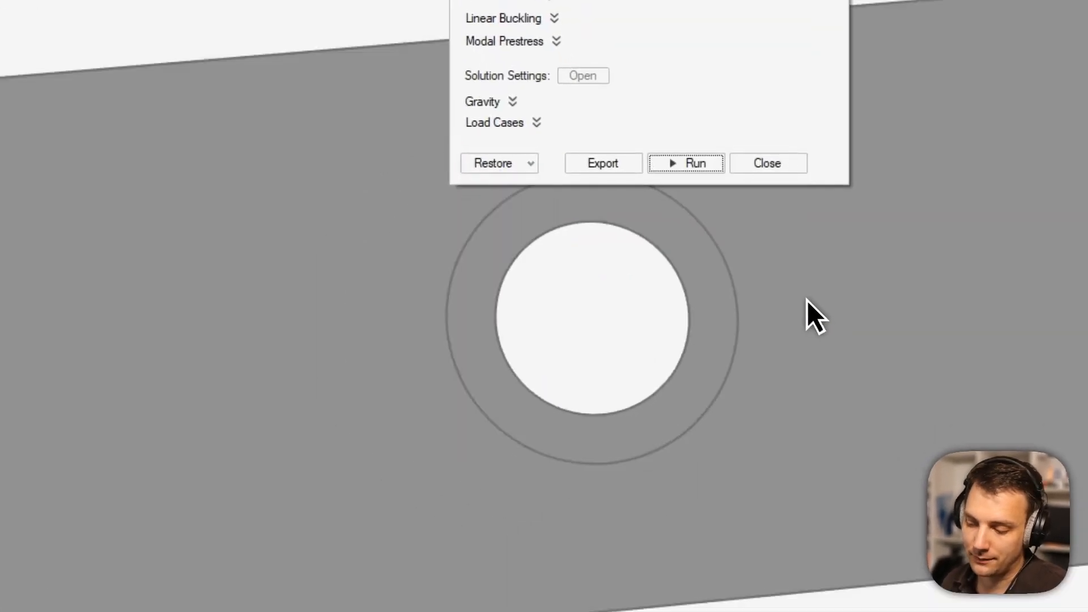
click(782, 228)
middle_drag(693, 304, 736, 307)
middle_drag(461, 279, 553, 328)
right_drag(607, 324, 666, 321)
middle_drag(705, 311, 785, 316)
scroll(465, 292, up, 3)
Delete the plate's support and force, then go to the Module 2 course kit folder in File Explorer.
click(309, 288)
key(Delete)
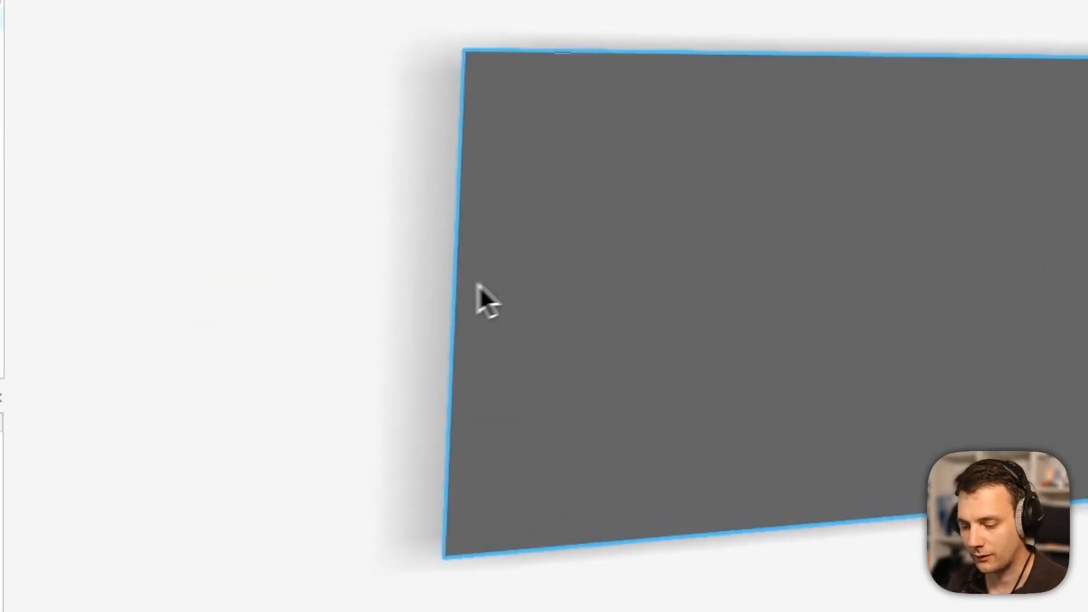
scroll(459, 232, down, 2)
scroll(800, 269, up, 2)
scroll(800, 270, down, 2)
click(987, 335)
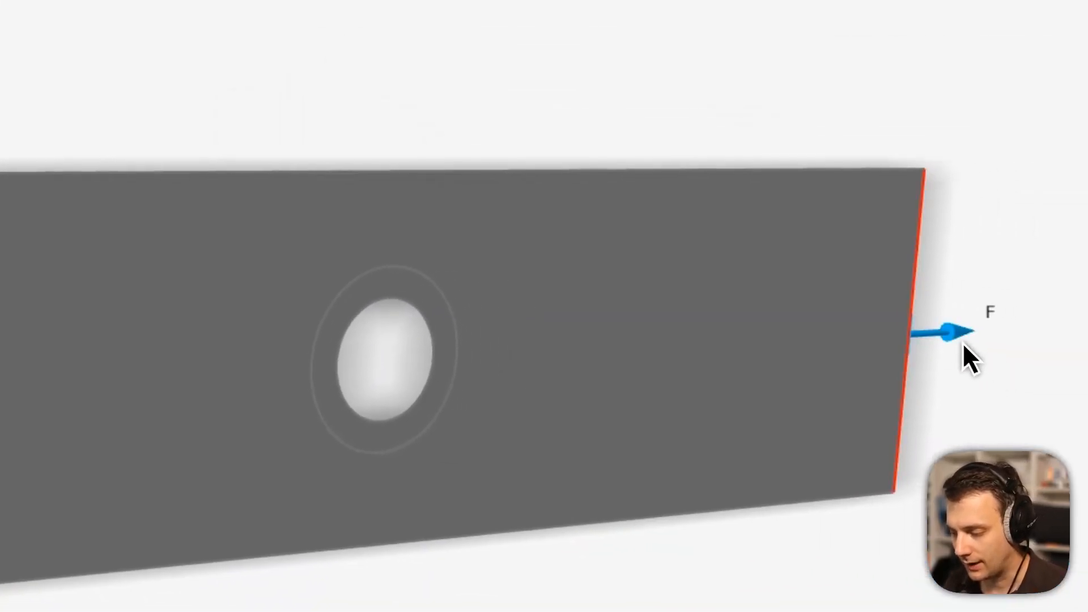
key(Delete)
scroll(935, 351, down, 3)
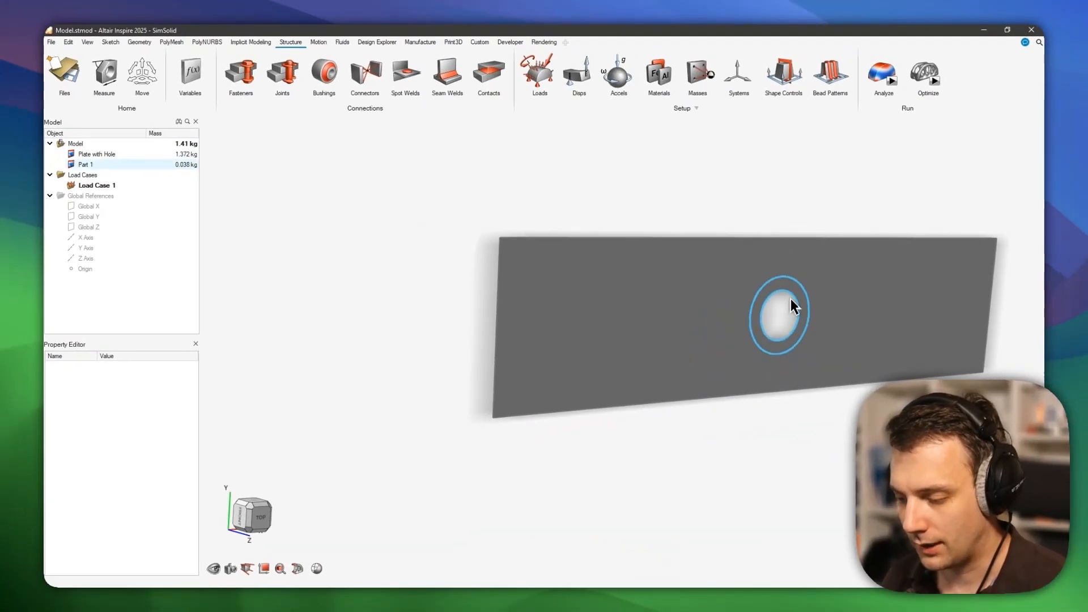
scroll(301, 335, up, 3)
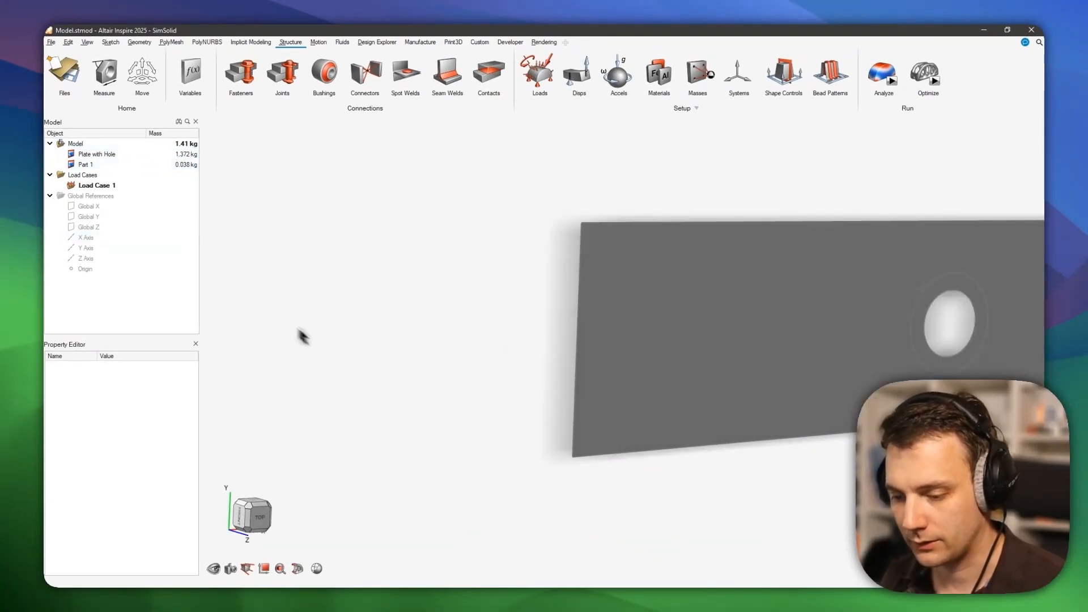
key(alt+Tab)
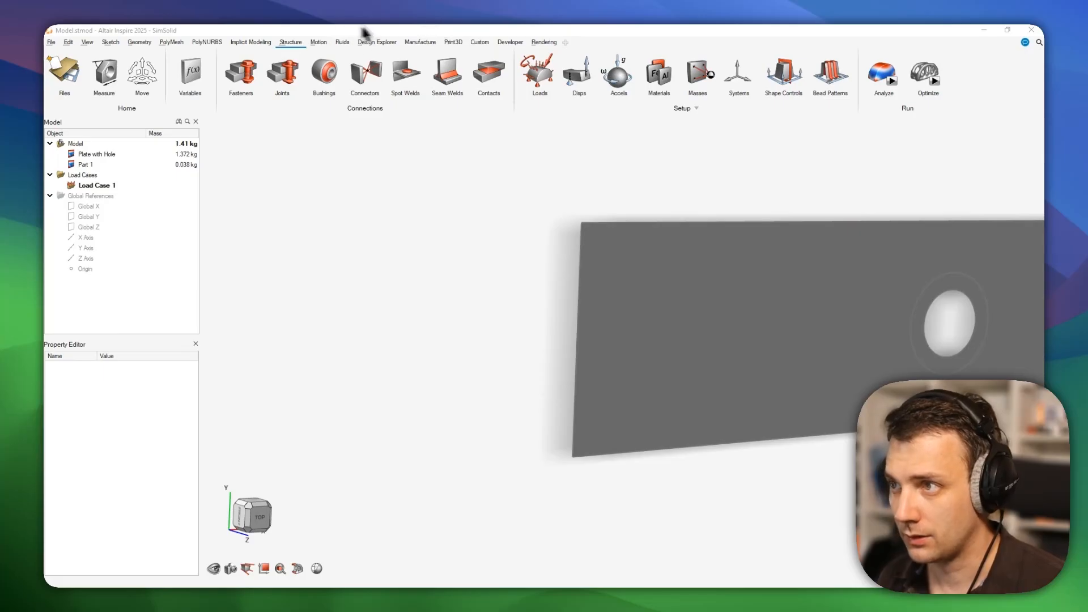
key(alt+Left)
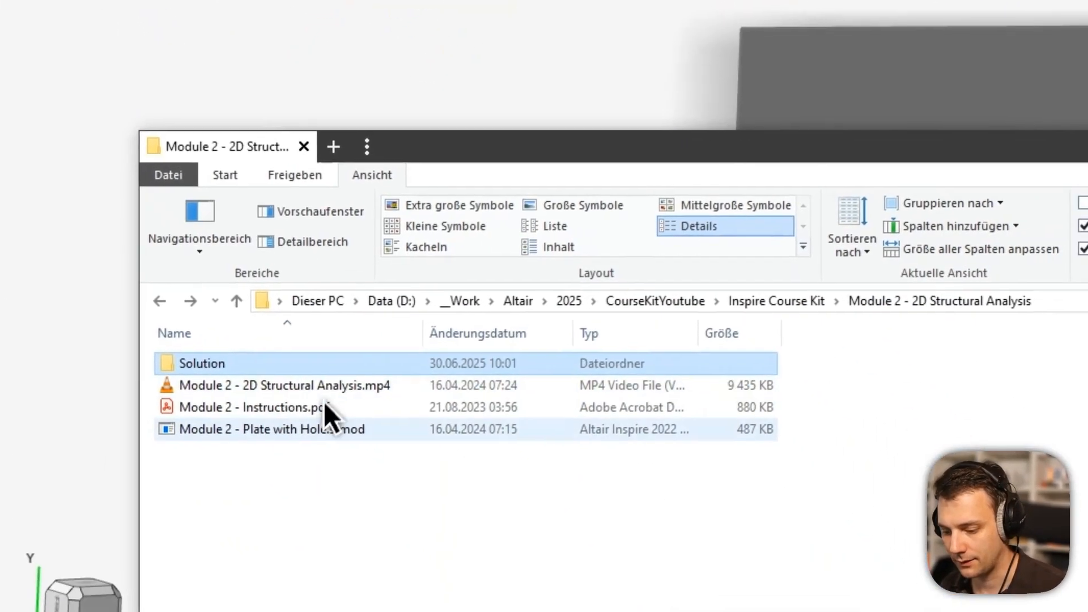
Load Module 2 - Plate with Hole.stmod into a fresh model, discarding the old one unsaved.
drag(329, 428, 533, 209)
click(299, 290)
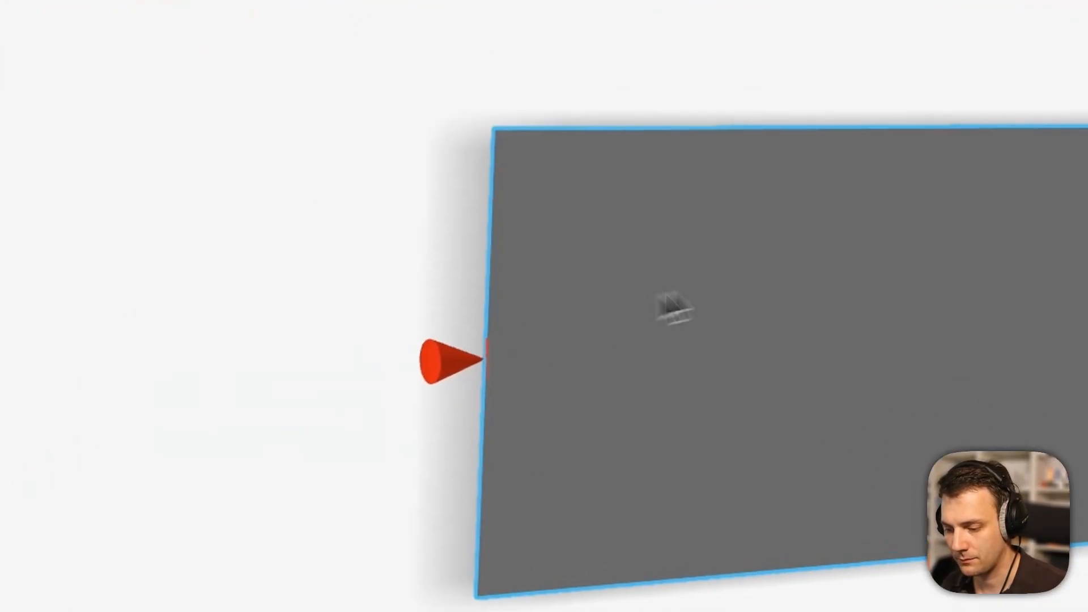
scroll(446, 253, down, 2)
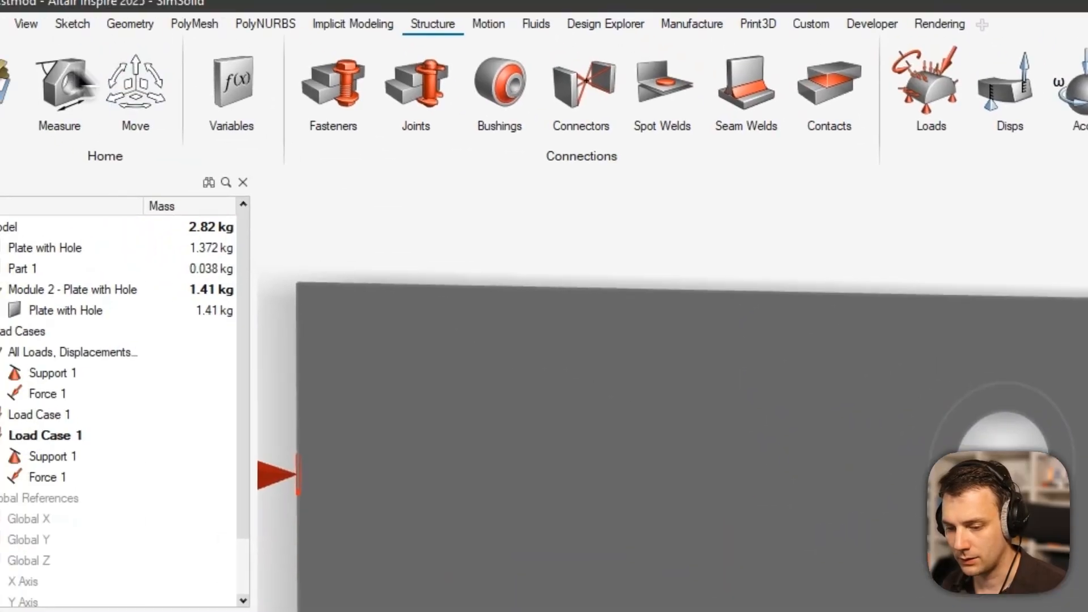
click(31, 102)
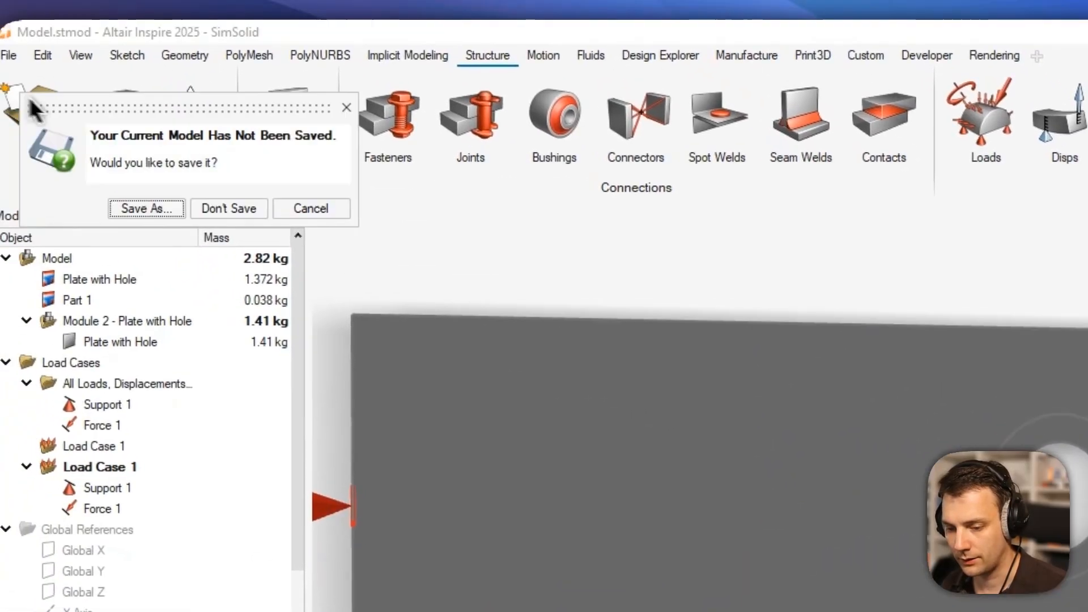
click(141, 119)
key(alt+Tab)
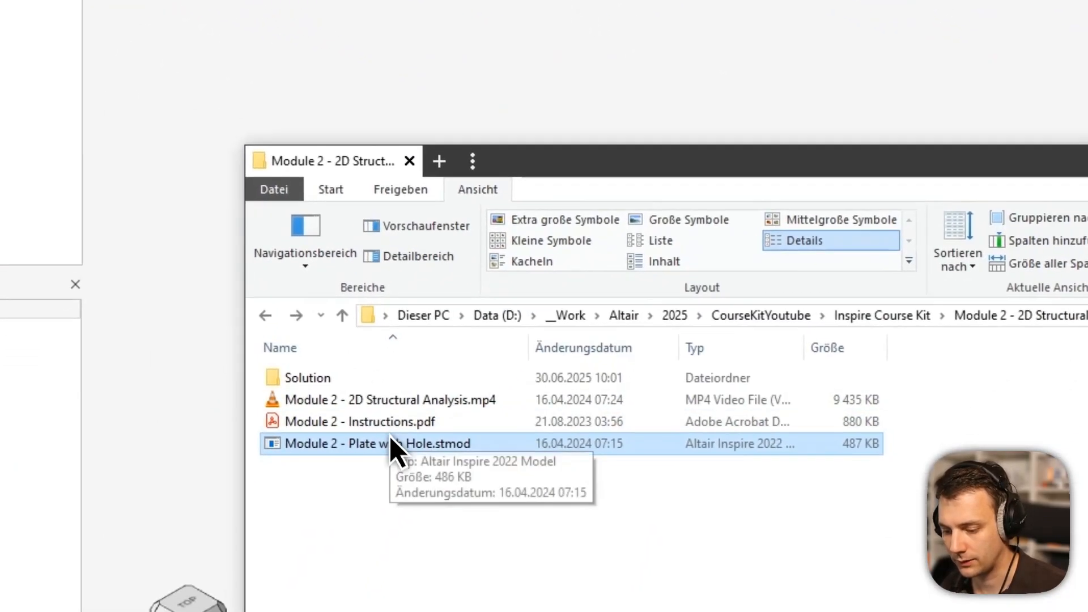
drag(390, 439, 432, 23)
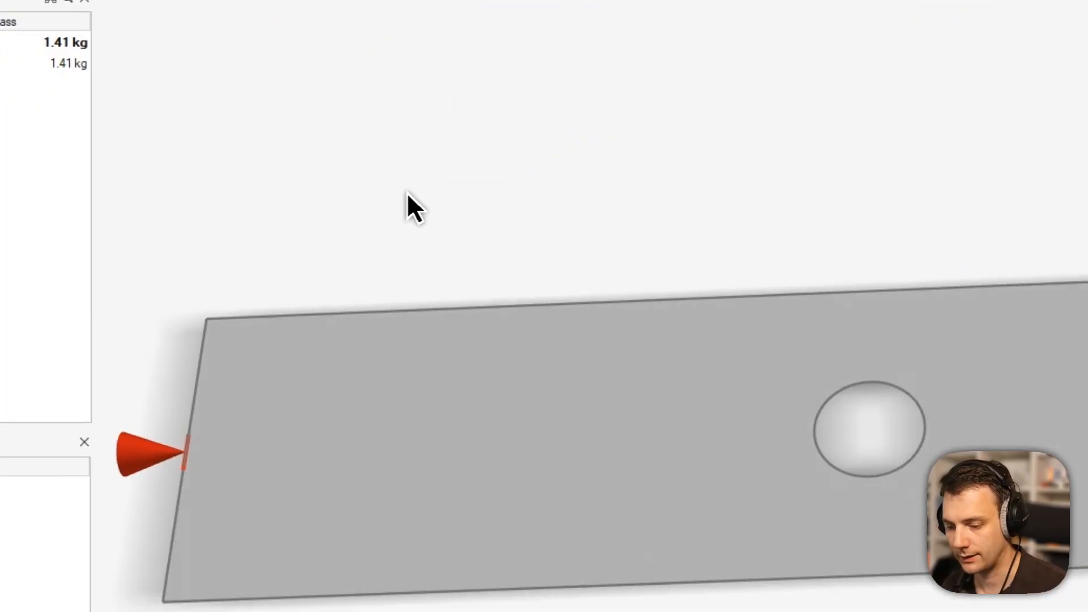
middle_drag(479, 213, 650, 262)
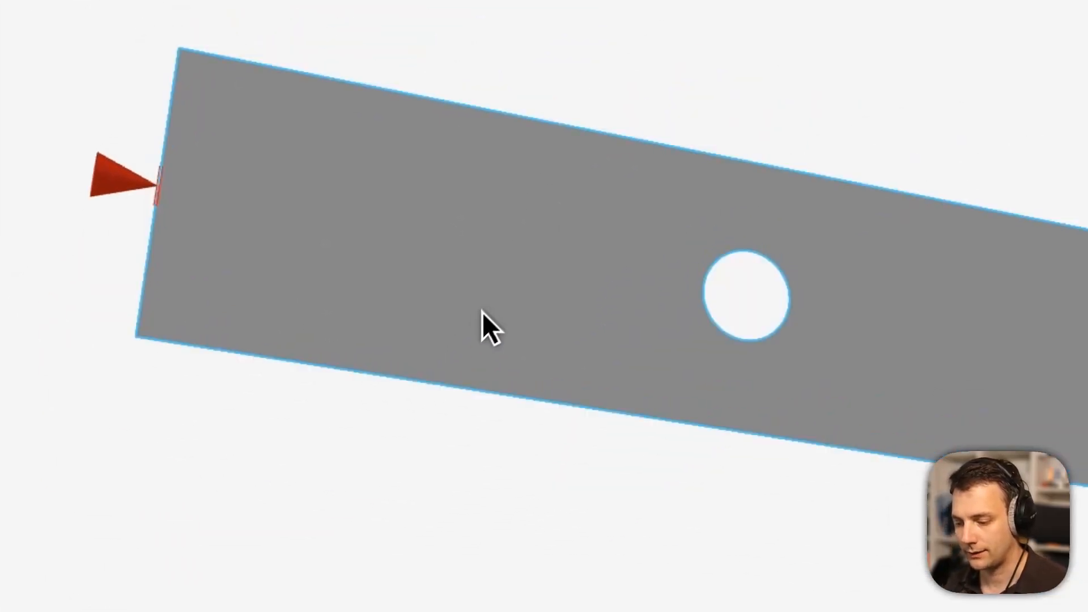
Push/Pull the plate face to thicken it into a 3 mm solid.
key(p)
drag(469, 303, 501, 267)
text(3)
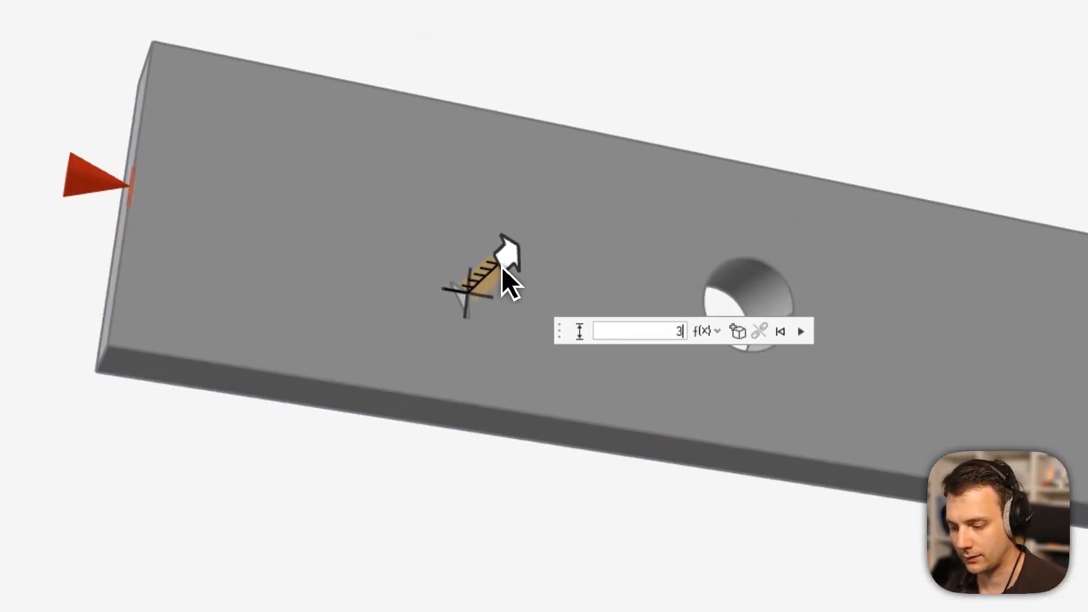
key(Return)
middle_drag(417, 287, 469, 320)
scroll(228, 221, up, 5)
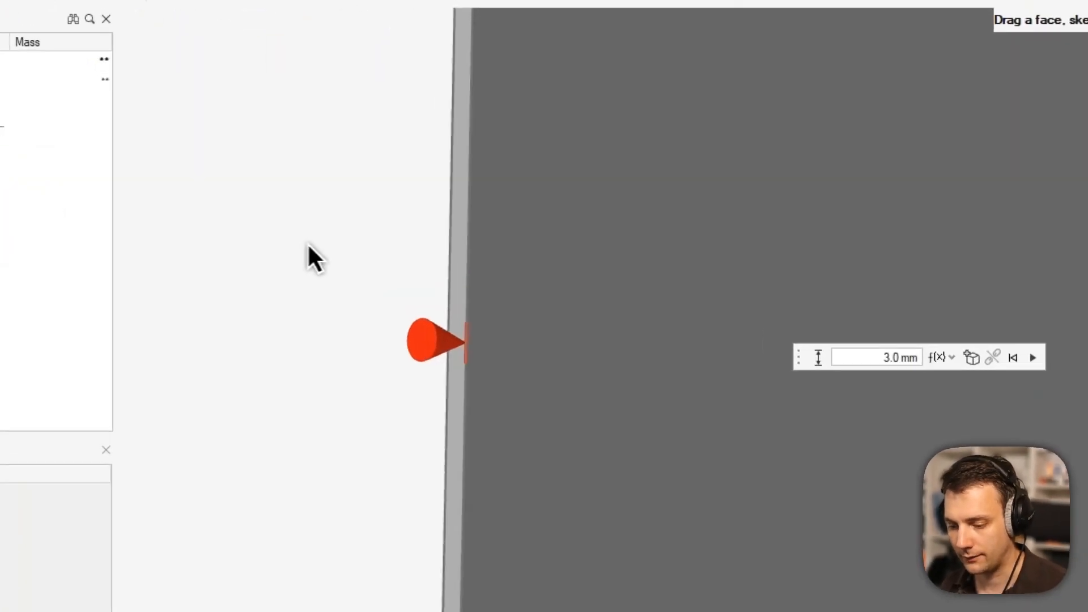
click(260, 249)
Delete the support at the plate's left end.
click(428, 344)
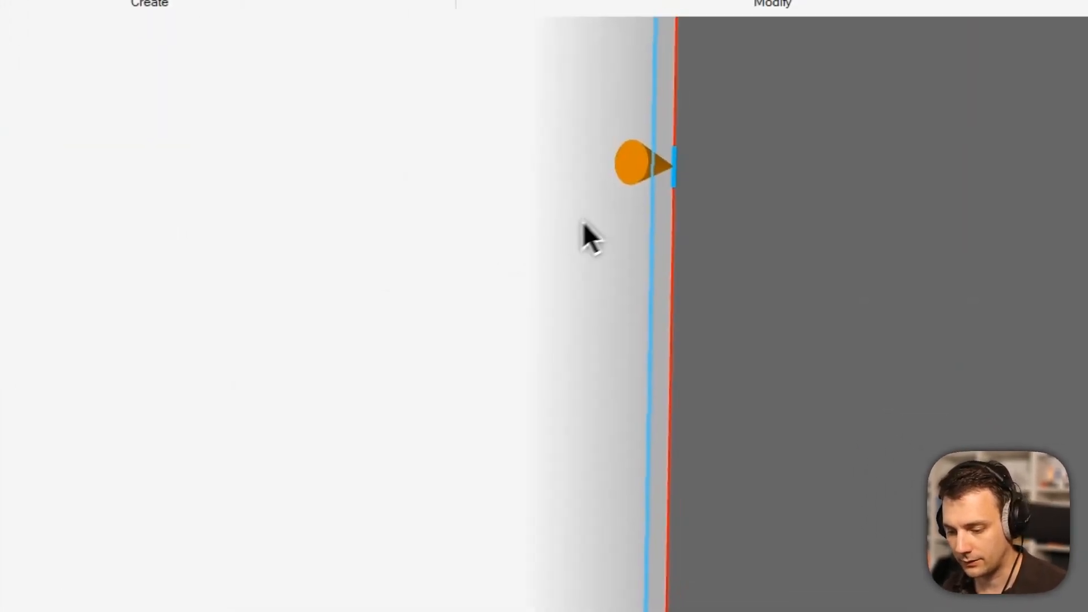
middle_drag(424, 277, 488, 322)
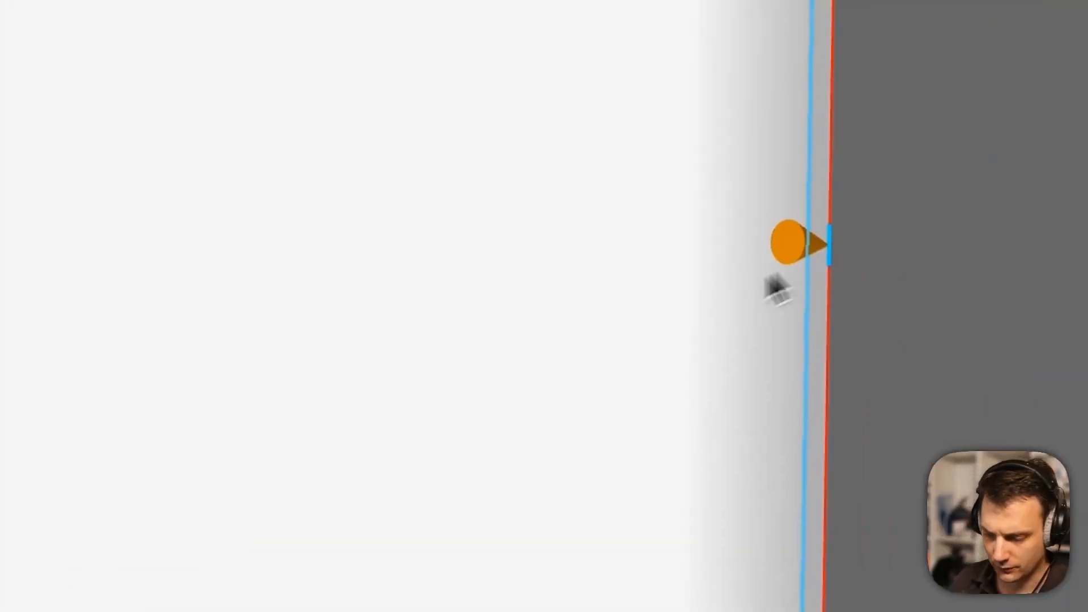
key(Delete)
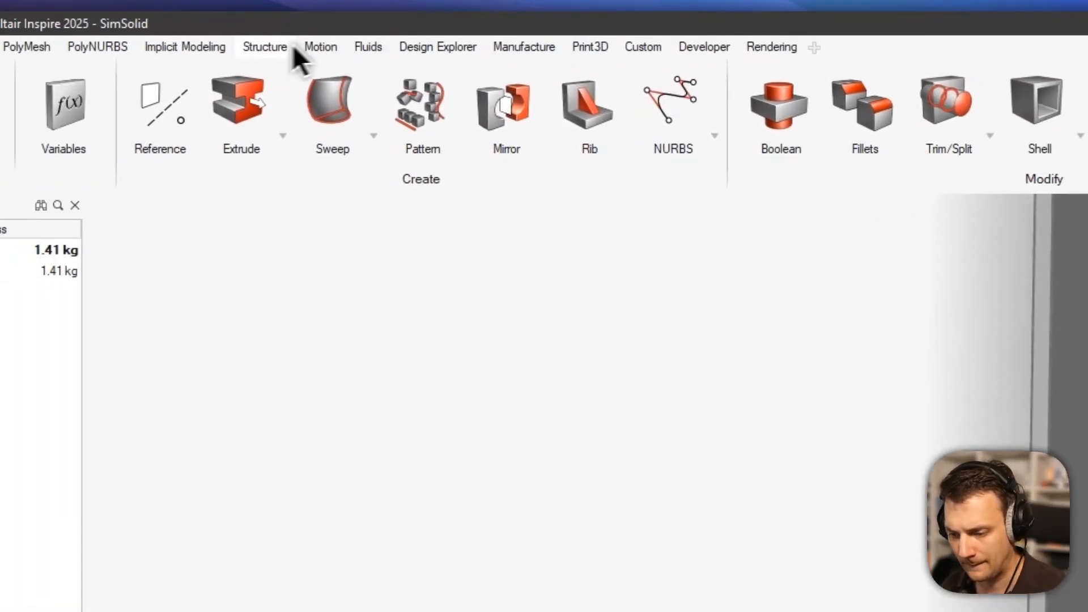
Place a force on the plate's end and open force F for editing.
click(428, 49)
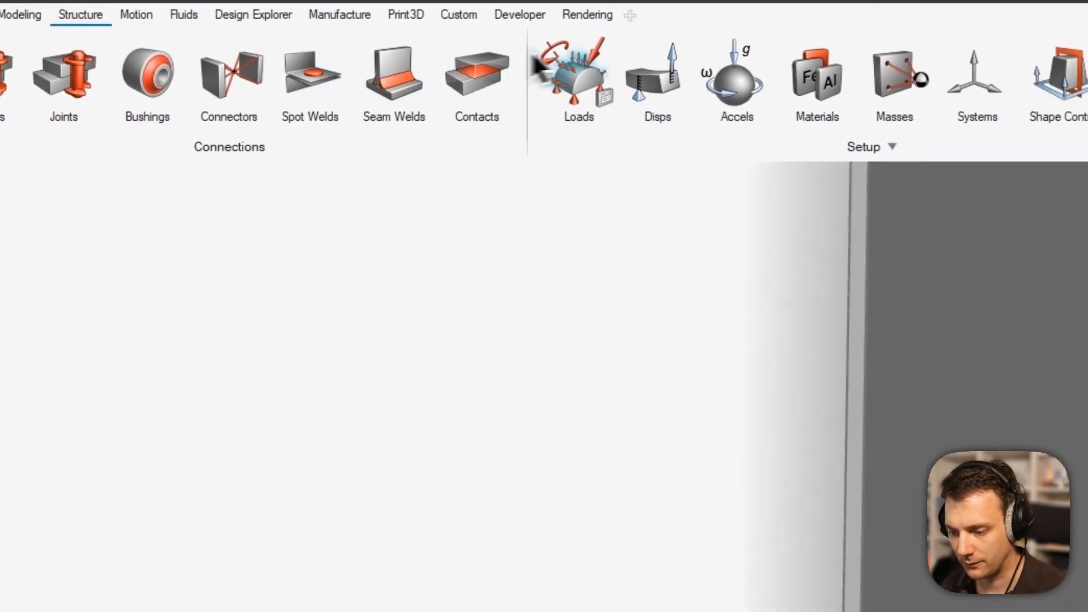
click(568, 102)
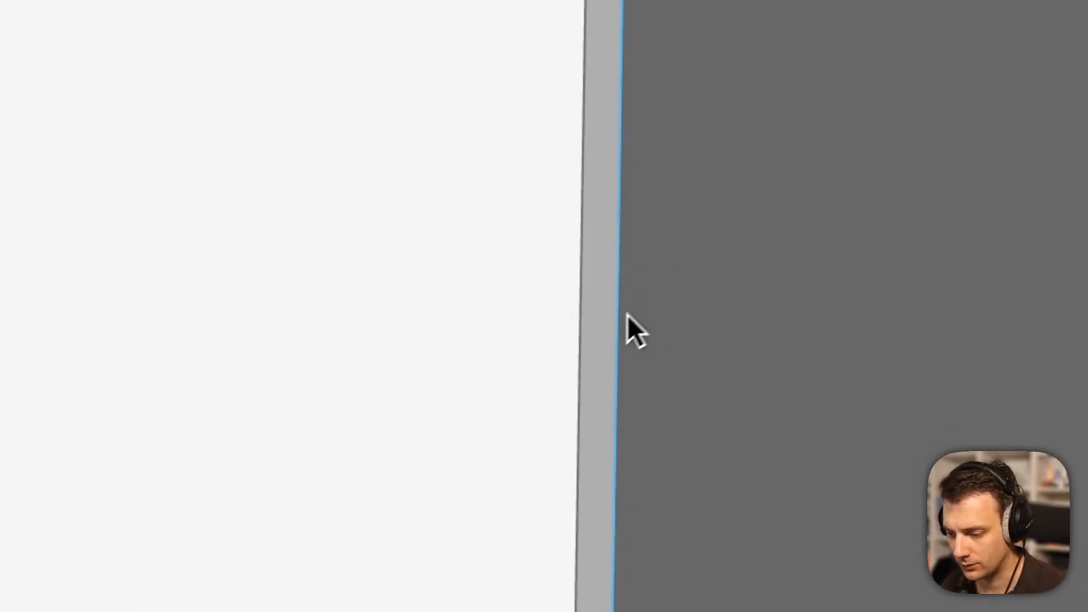
click(593, 322)
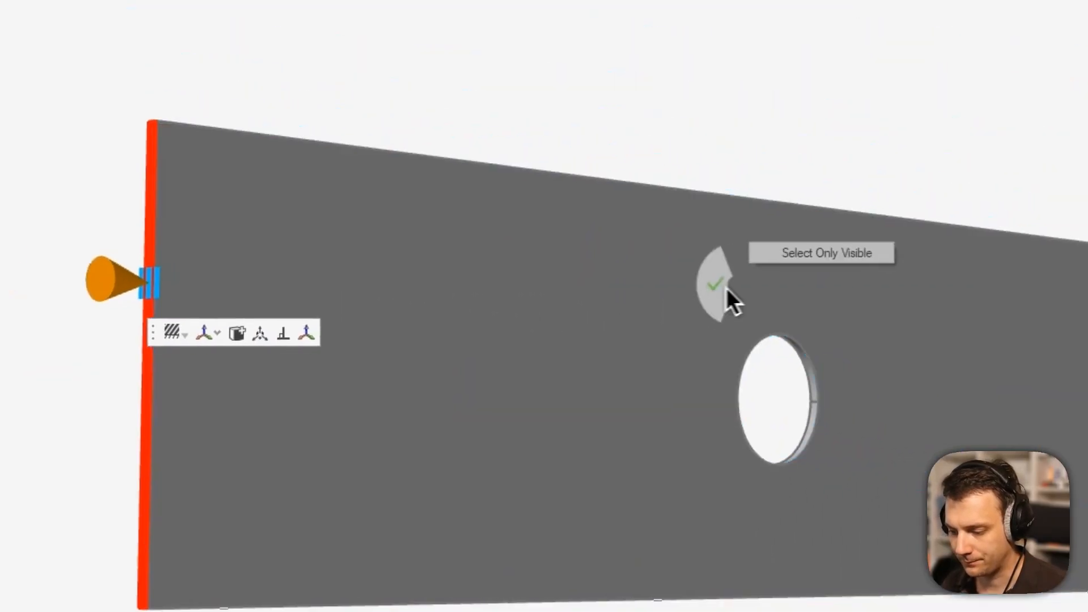
middle_drag(789, 300, 592, 375)
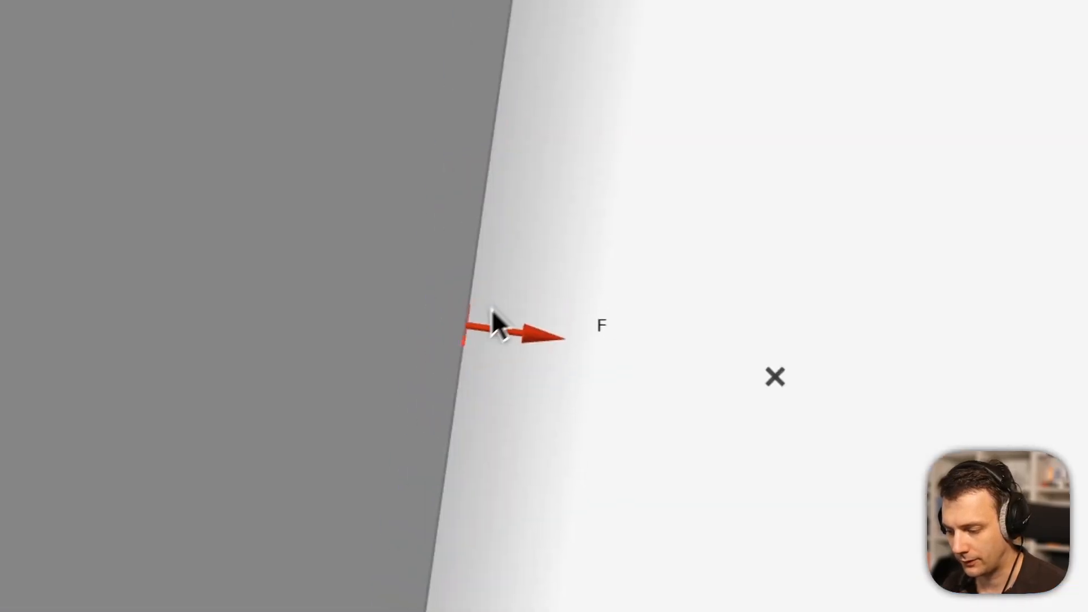
middle_drag(492, 308, 452, 315)
click(657, 399)
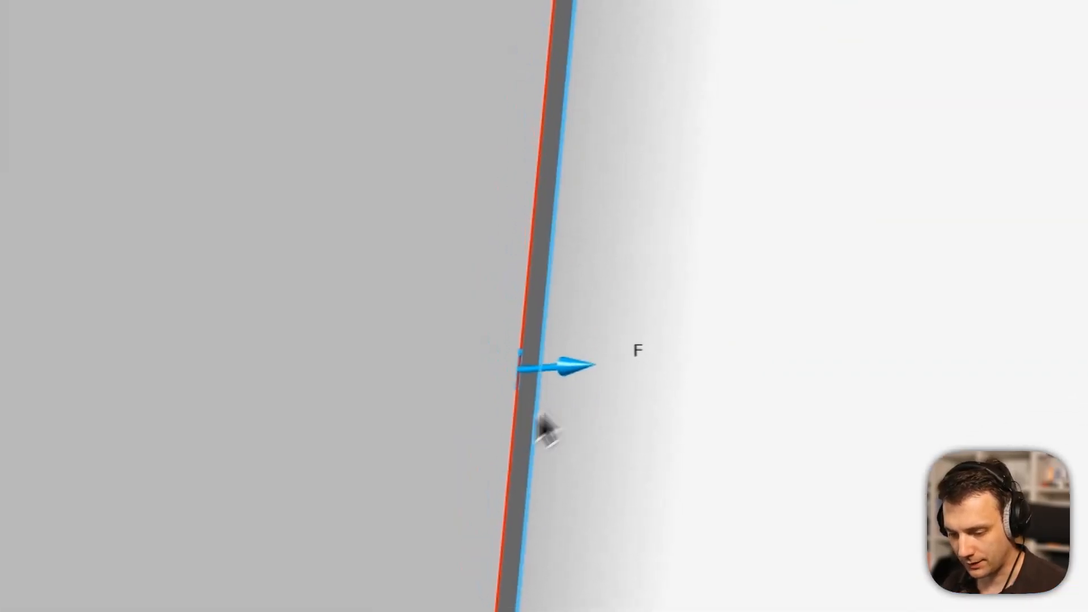
double_click(669, 232)
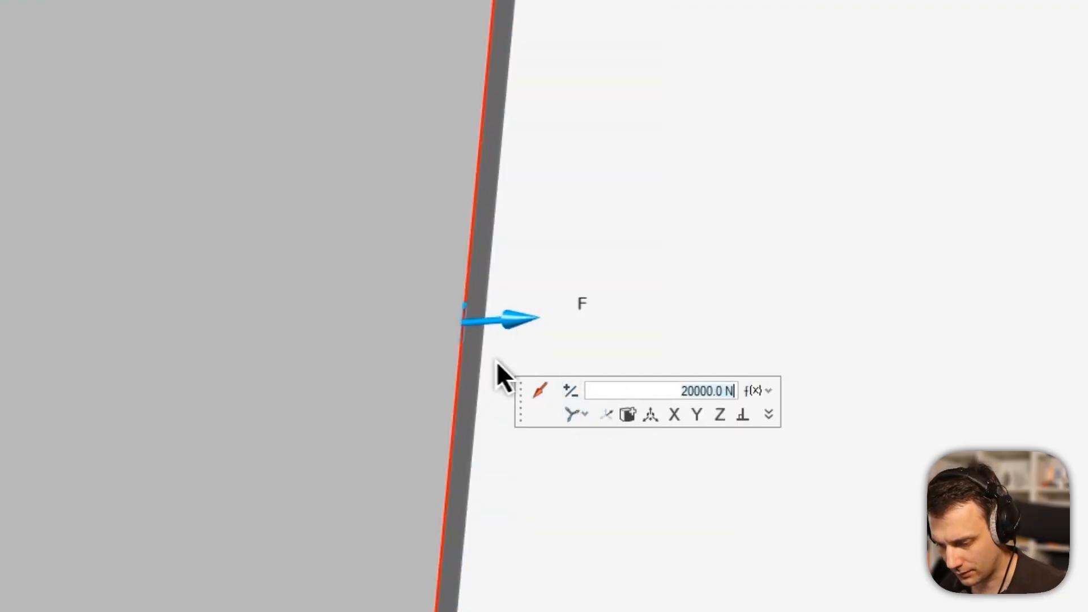
Delete the stray forces on the plate edge.
click(486, 229)
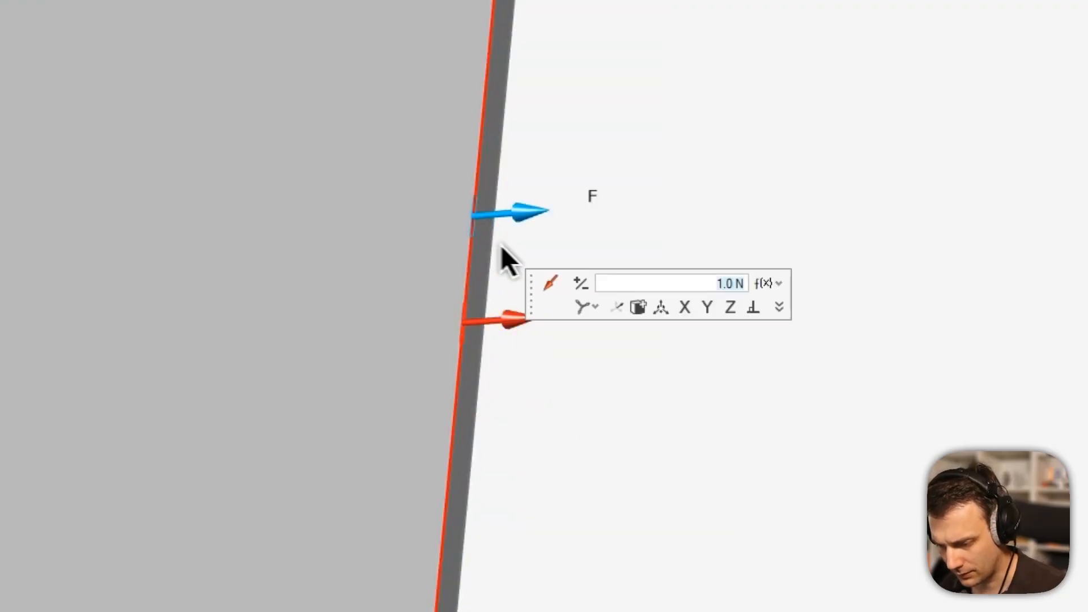
key(Delete)
click(470, 436)
key(Delete)
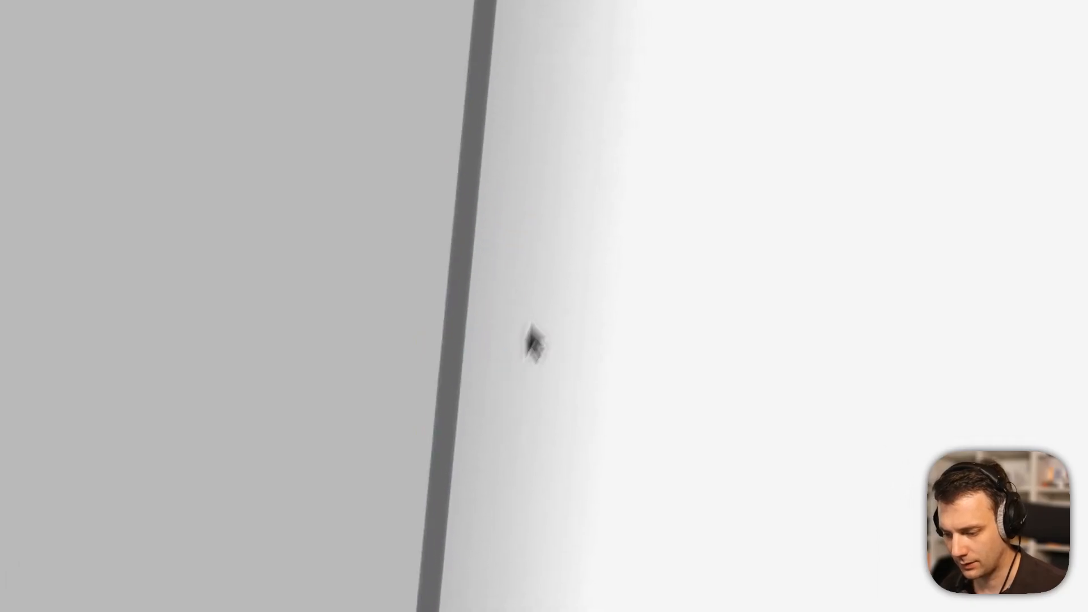
Apply a 20000 N force along X to the plate's end face.
click(515, 6)
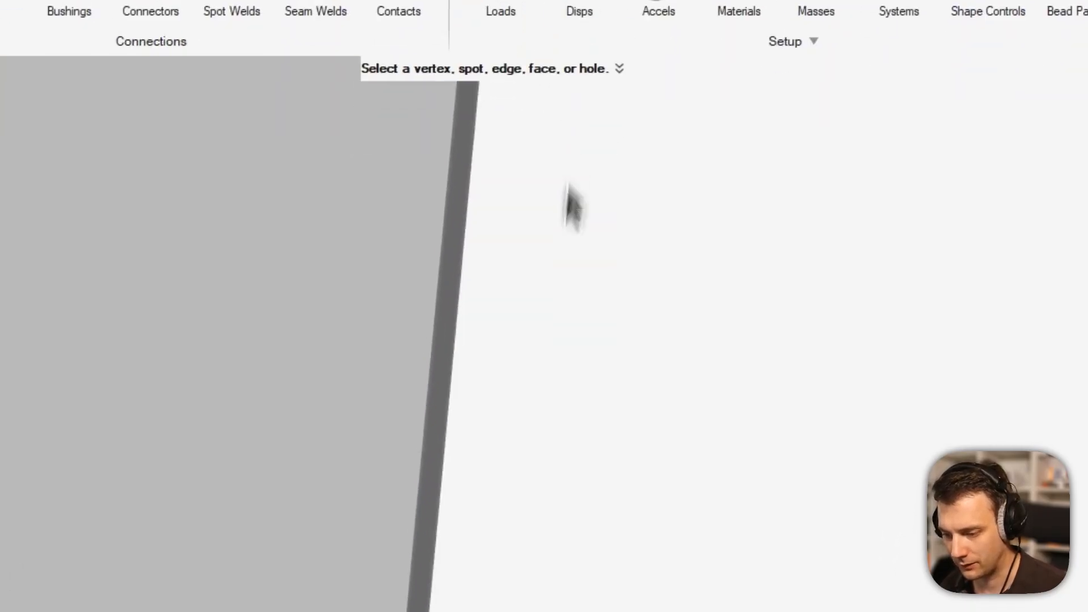
click(476, 345)
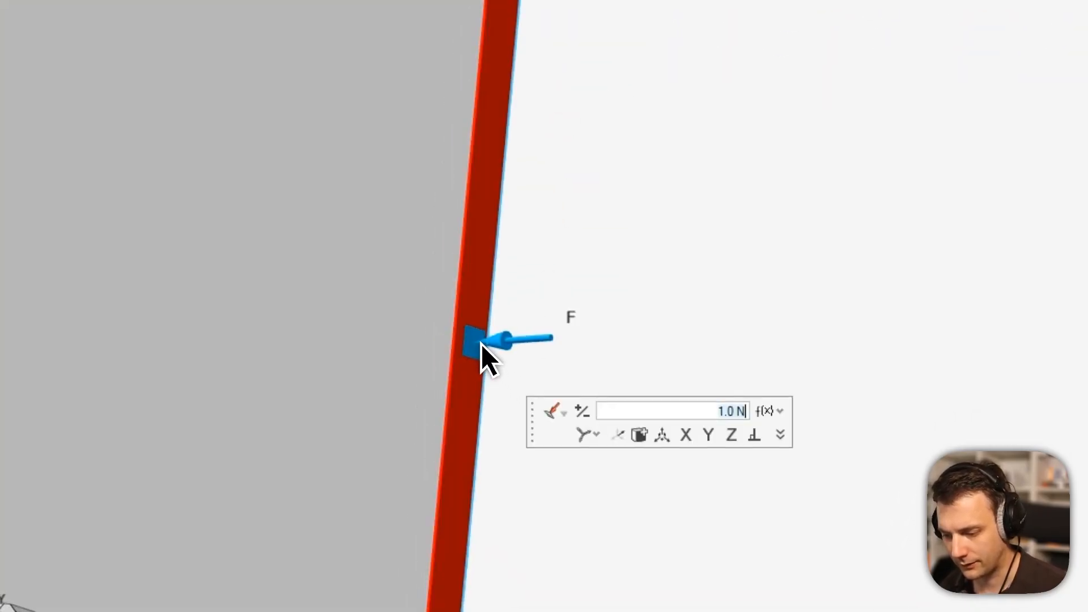
text(20000)
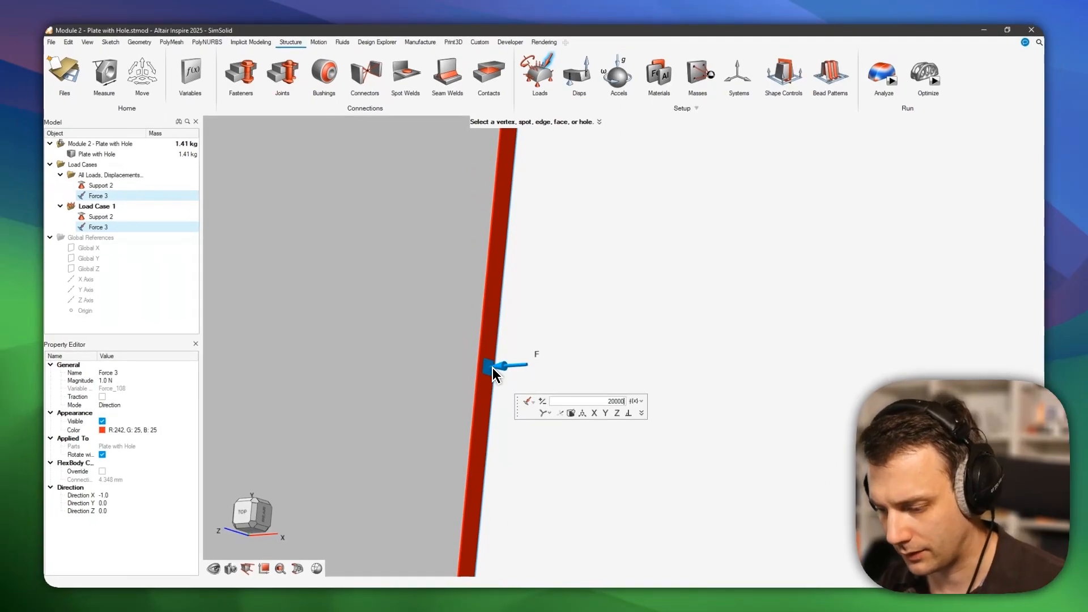
key(Return)
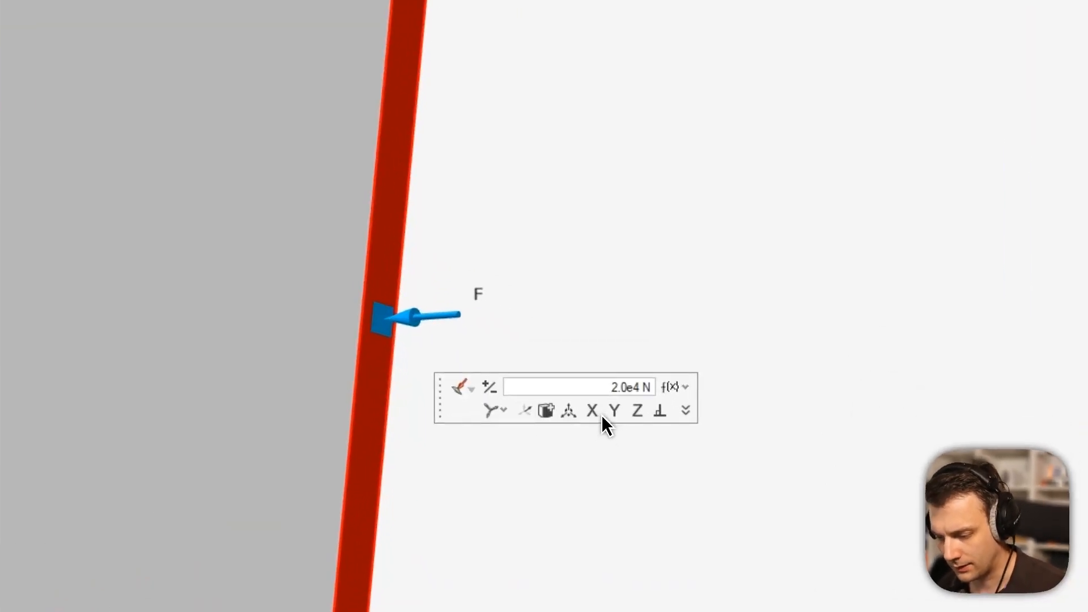
click(596, 413)
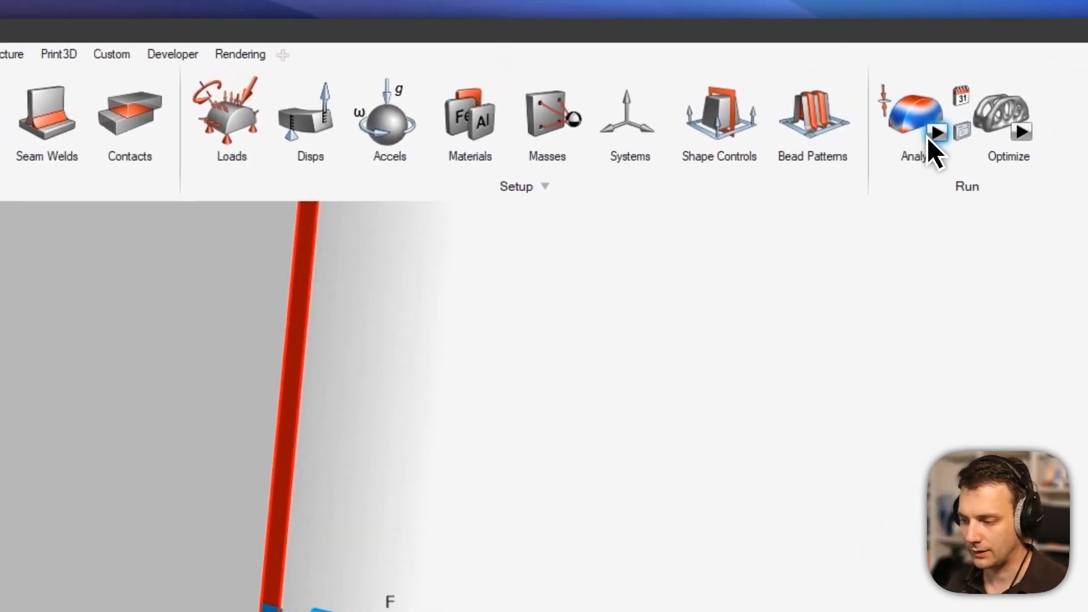
Run the SimSolid analysis and open the finished run's von Mises stress result.
click(930, 148)
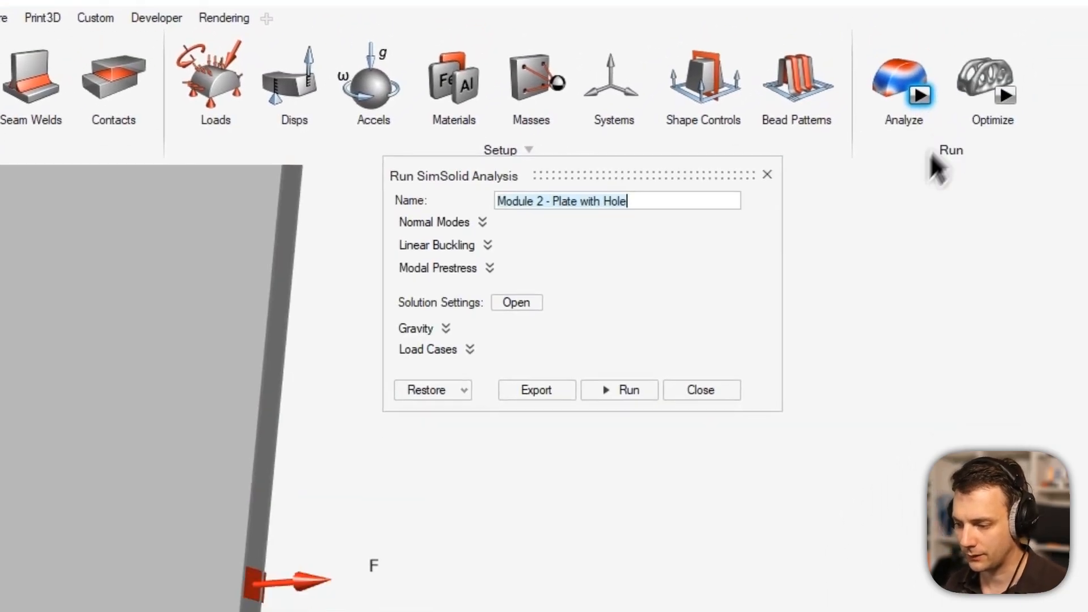
click(754, 213)
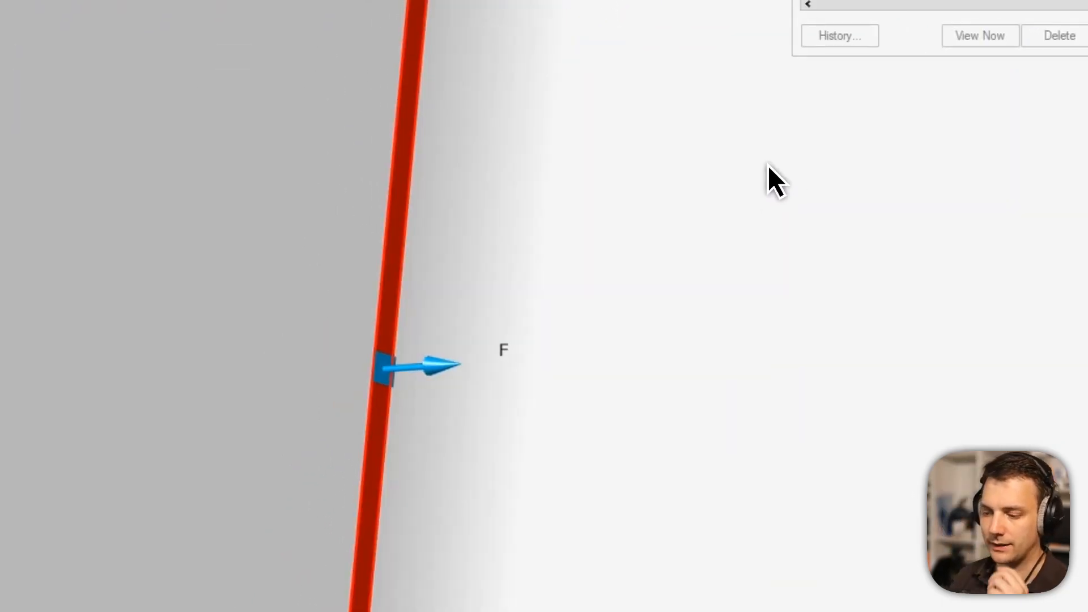
double_click(869, 132)
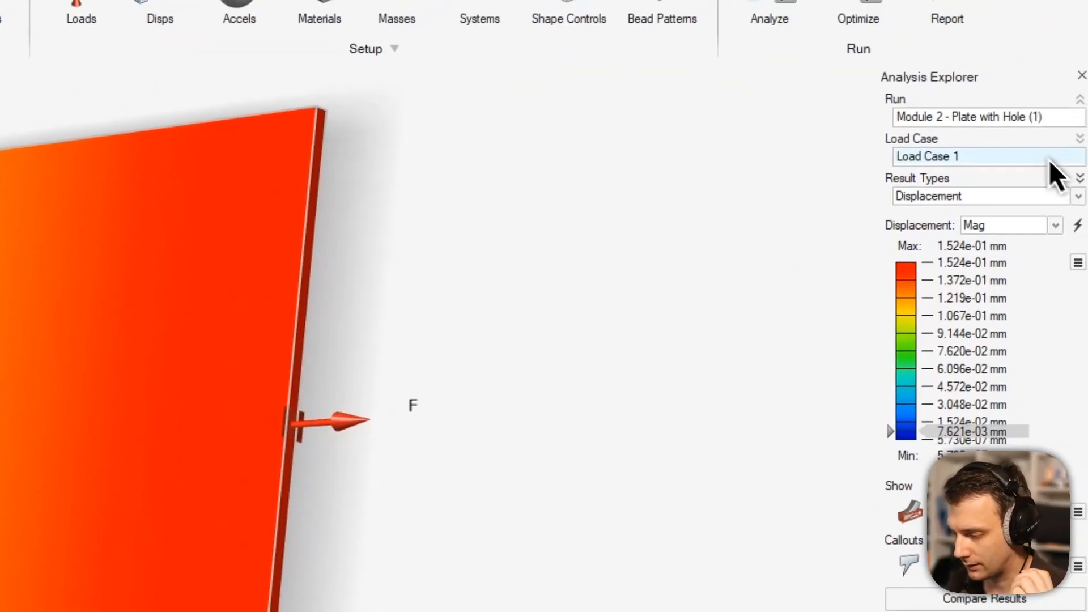
click(1084, 126)
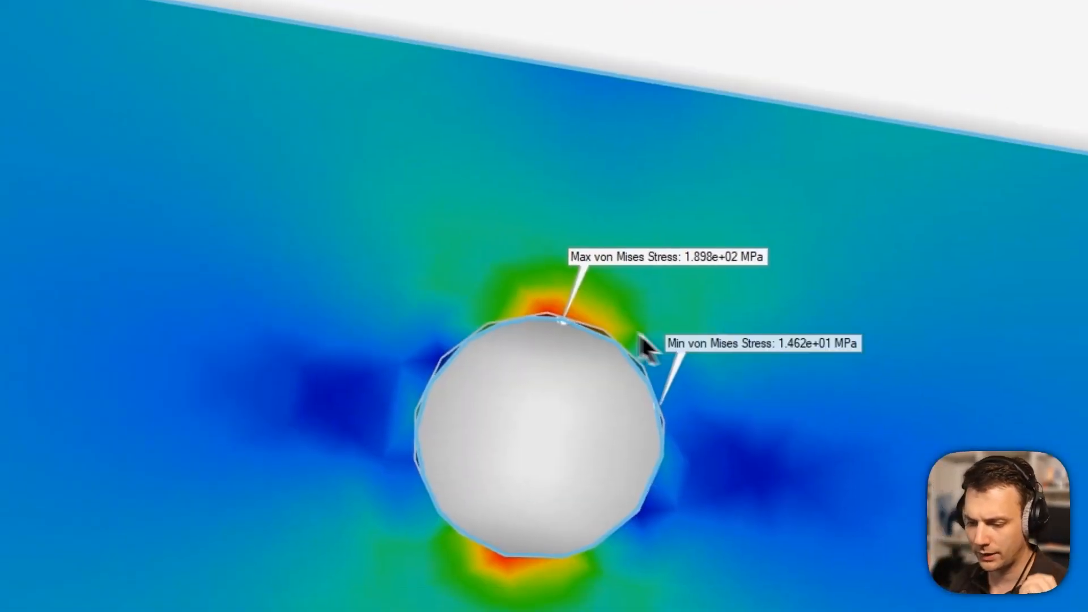
Inspect the hole where stress peaks at 1.898e+02 MPa, then switch to the Excel chart.
scroll(556, 330, up, 5)
mouse_move(585, 330)
middle_down()
mouse_move(595, 391)
mouse_move(559, 365)
mouse_move(527, 370)
mouse_move(603, 461)
mouse_move(590, 308)
mouse_move(555, 369)
mouse_move(576, 333)
mouse_move(625, 437)
mouse_move(608, 413)
mouse_move(645, 393)
mouse_move(530, 421)
mouse_move(520, 376)
middle_up()
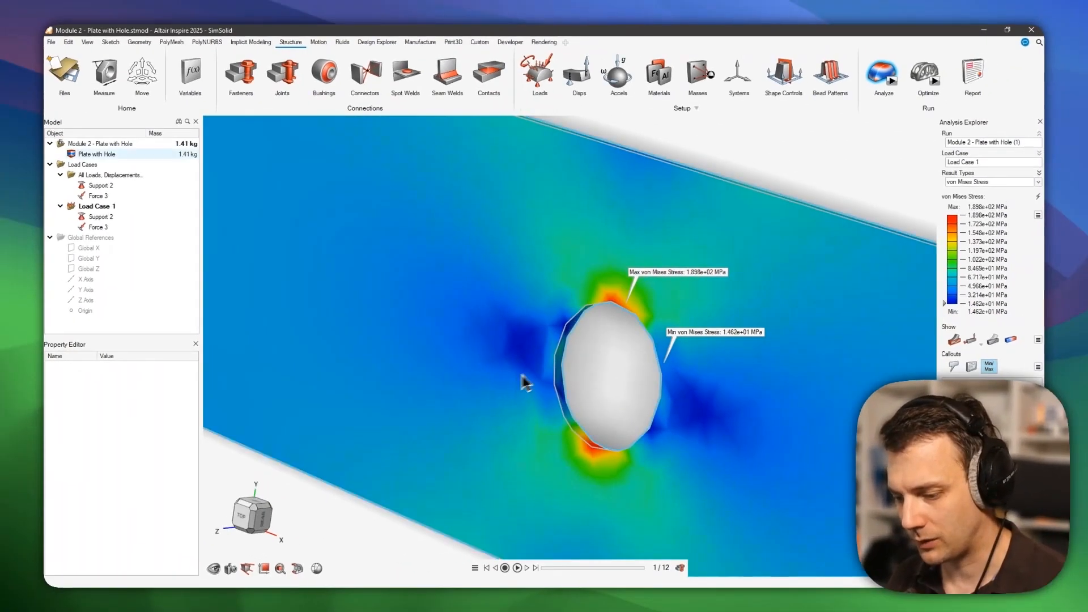
scroll(547, 374, up, 3)
scroll(571, 367, up, 2)
middle_drag(568, 344, 743, 333)
scroll(699, 339, down, 3)
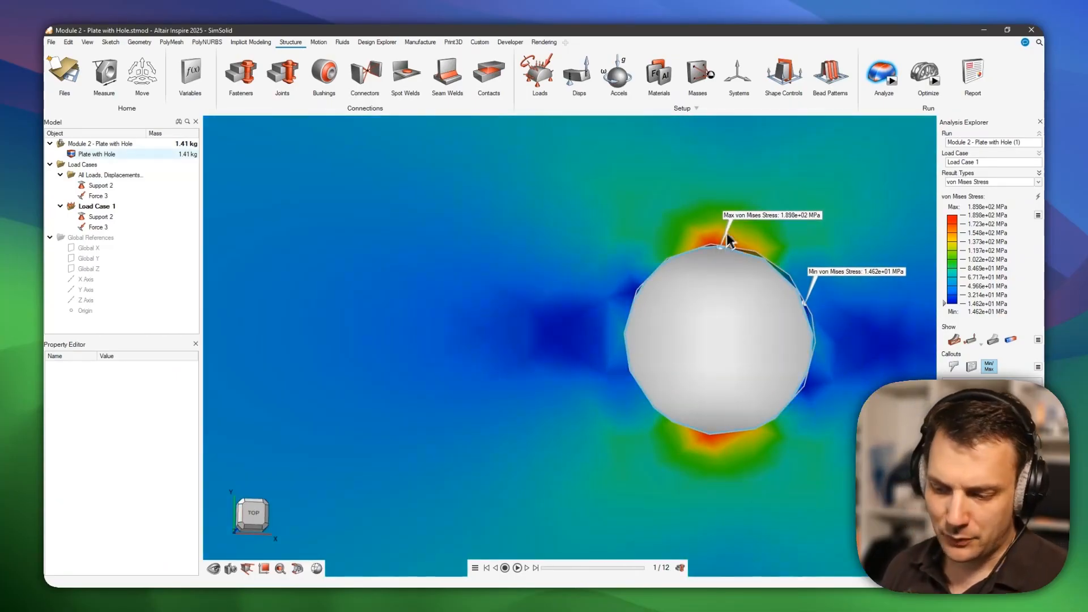
middle_drag(734, 233, 706, 272)
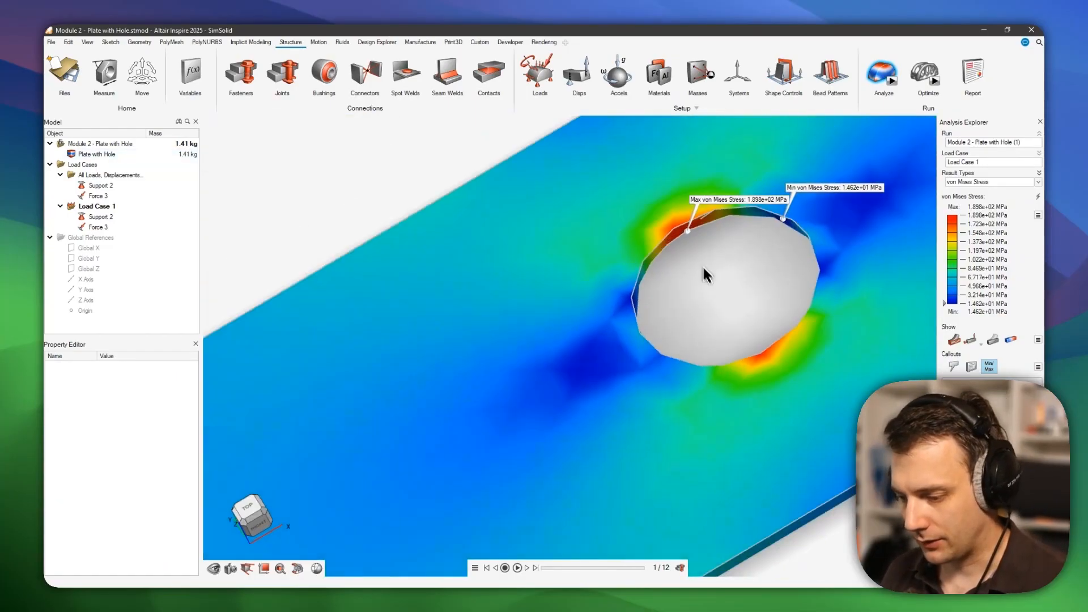
scroll(686, 230, up, 4)
middle_drag(681, 234, 681, 326)
scroll(670, 289, down, 1)
scroll(681, 326, down, 1)
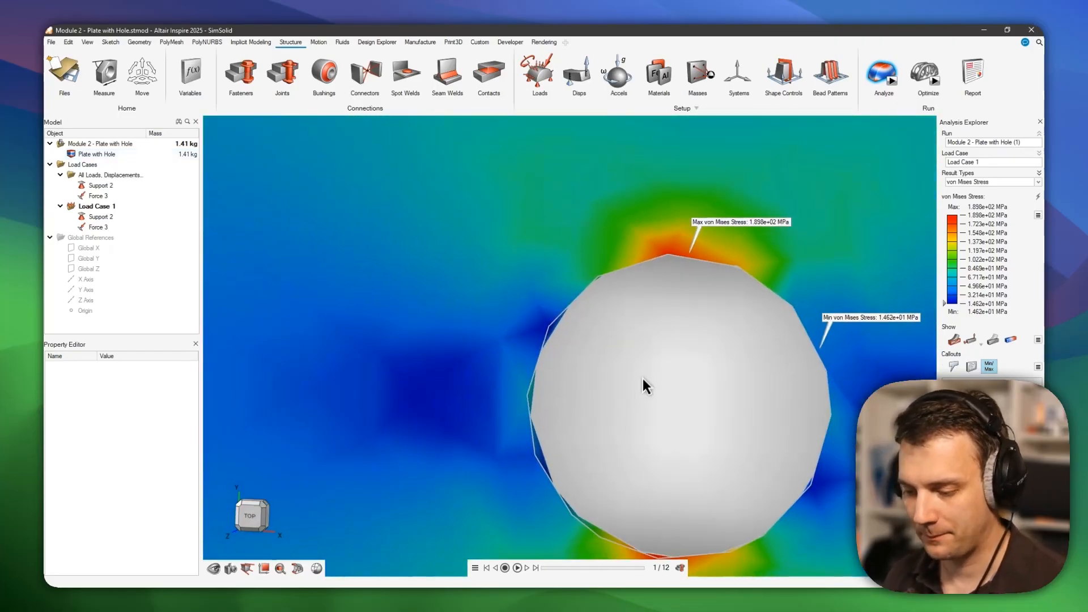
key(alt+Tab)
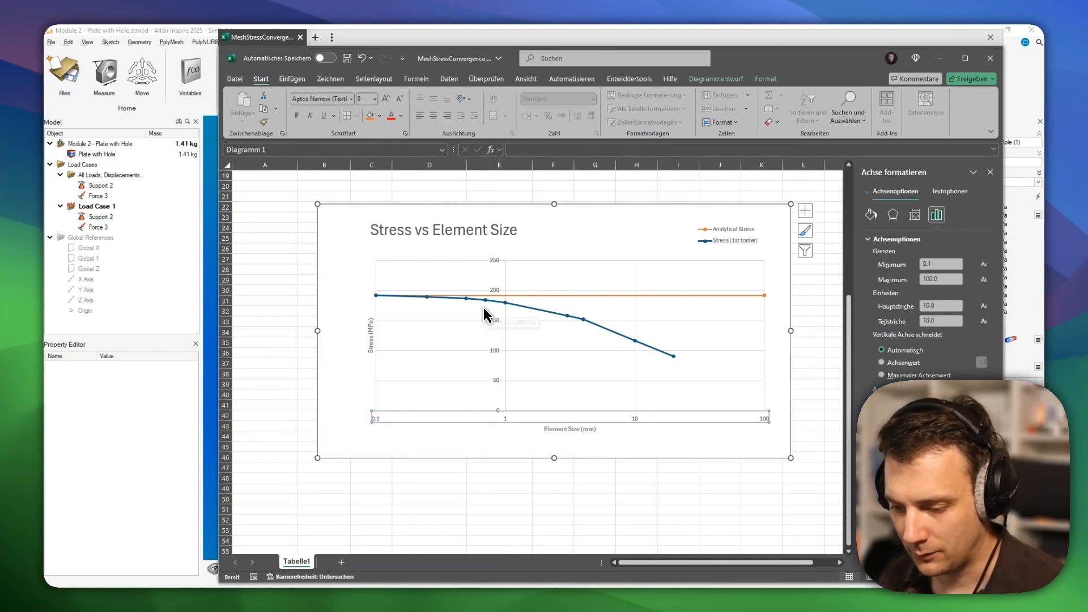
scroll(486, 318, up, 6)
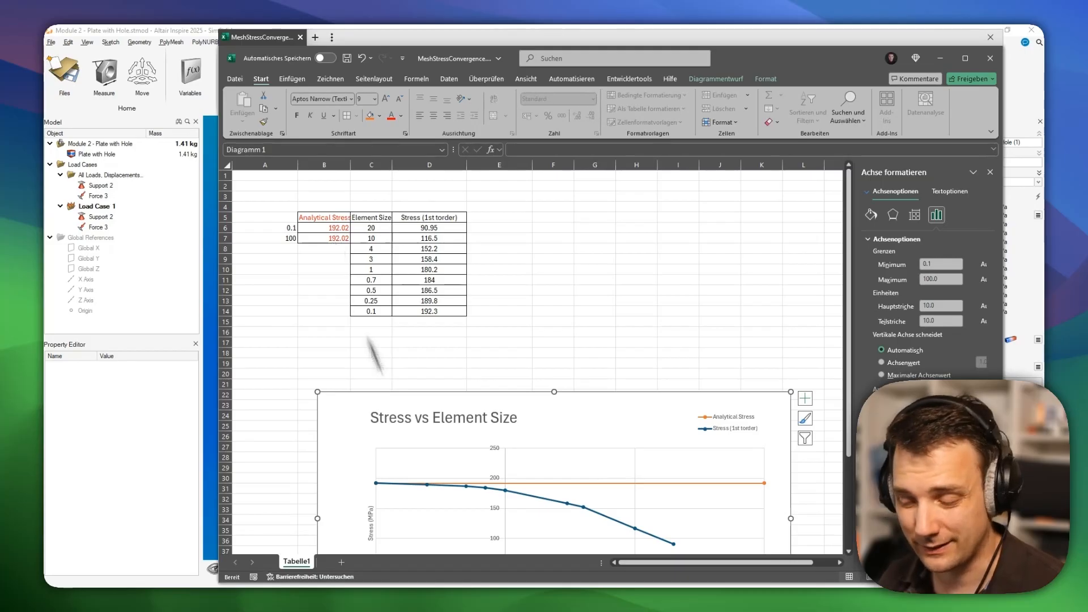
scroll(376, 352, down, 4)
scroll(404, 390, up, 3)
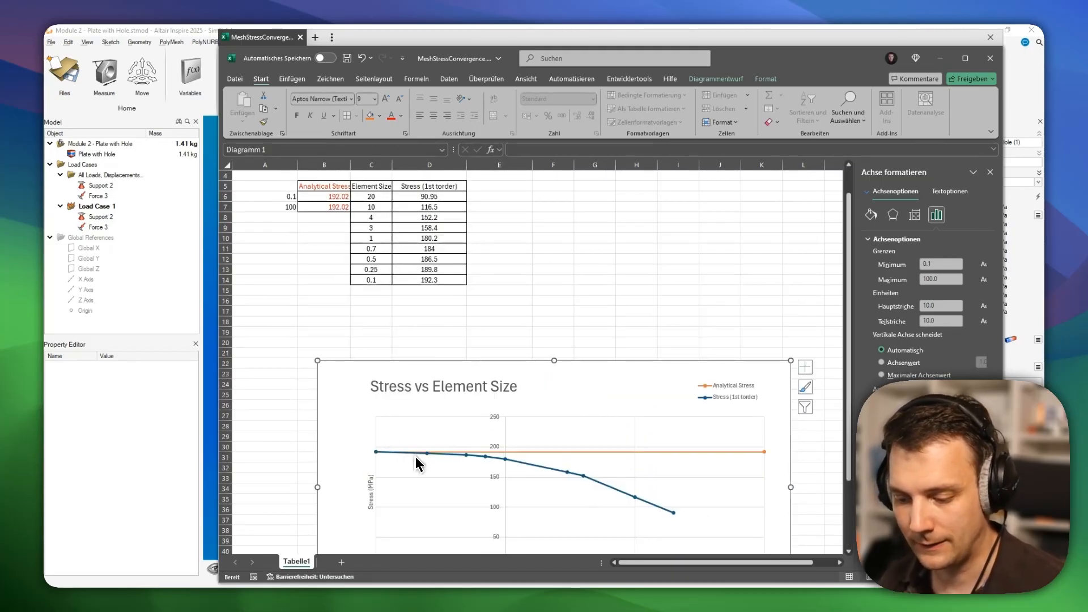
mouse_move(417, 459)
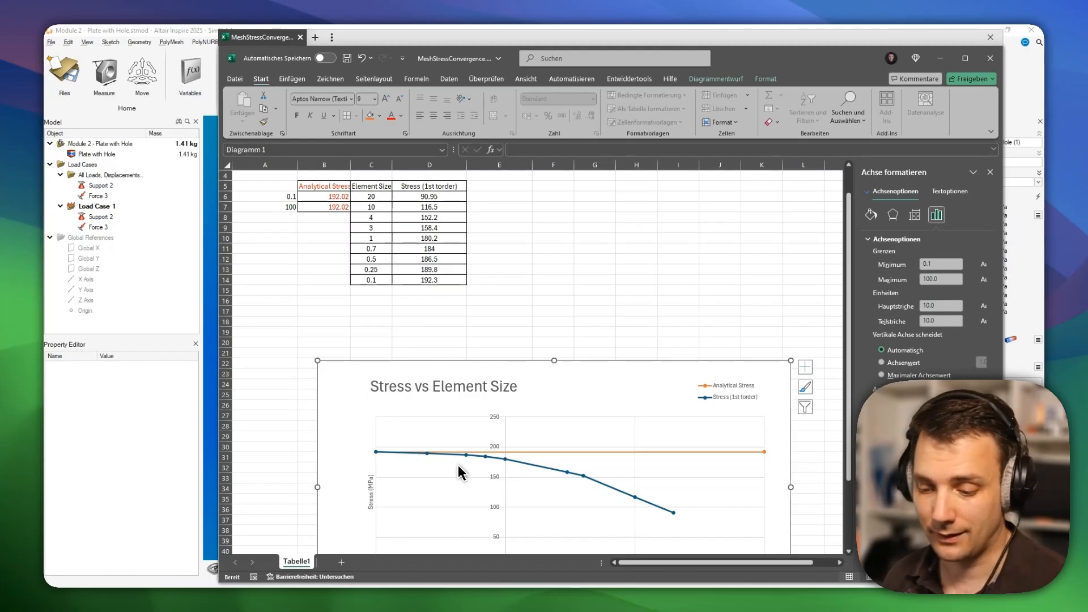